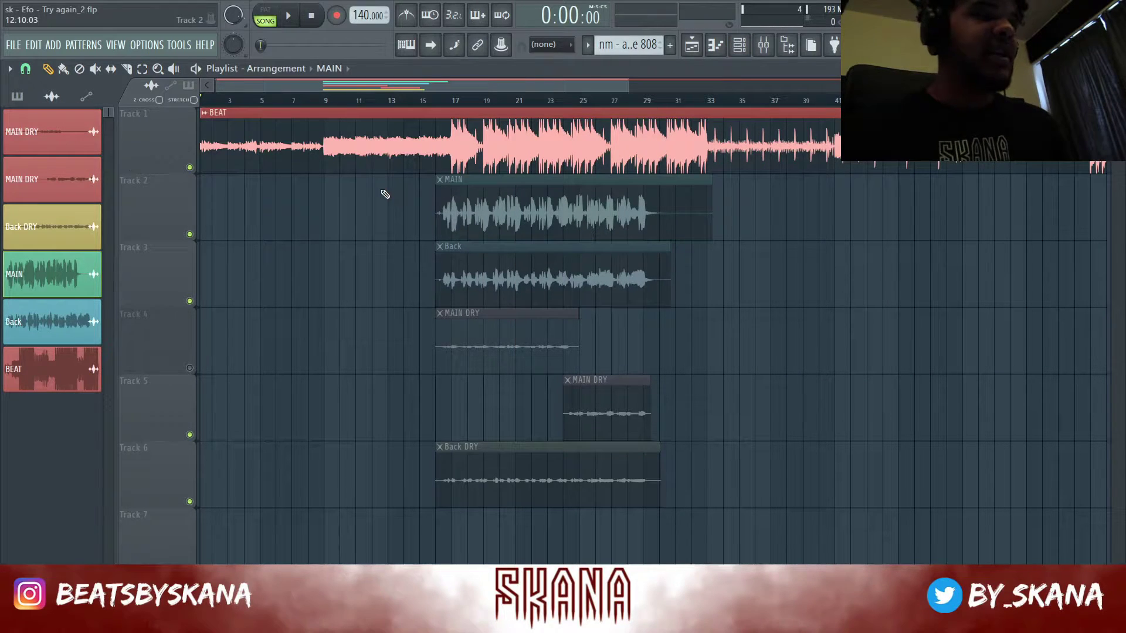
Start playback of the arrangement and route the BEAT audio clip to mixer track 1
{"action": "left_click_drag", "start_coordinate": [348, 86], "coordinate": [276, 82]}
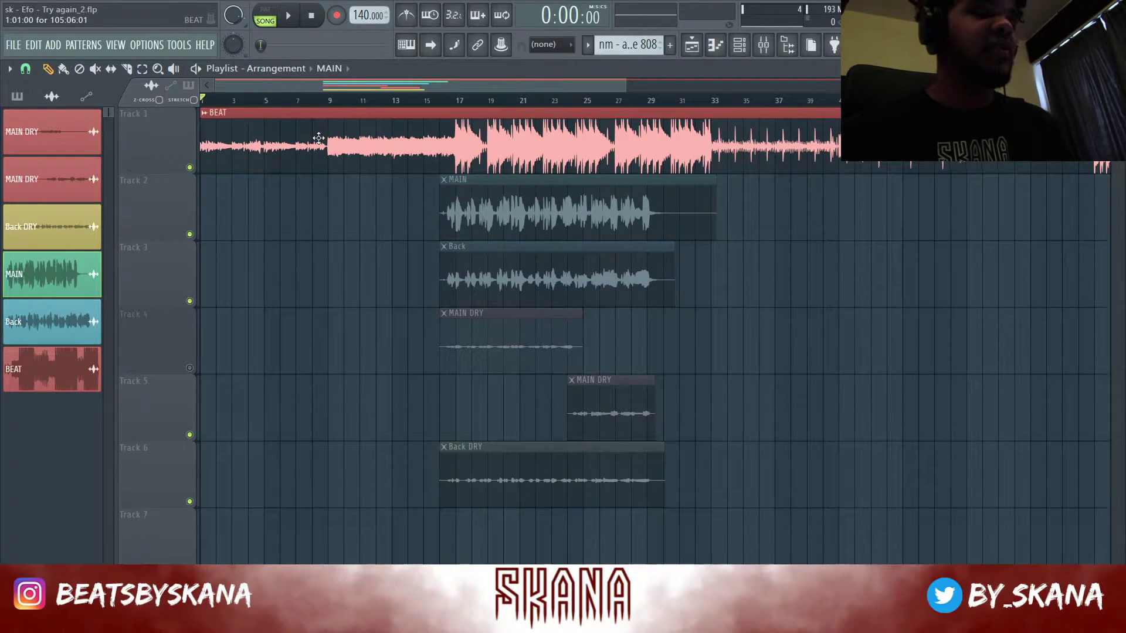
{"action": "scroll", "coordinate": [352, 228], "scroll_direction": "up", "scroll_amount": 3, "text": "ctrl"}
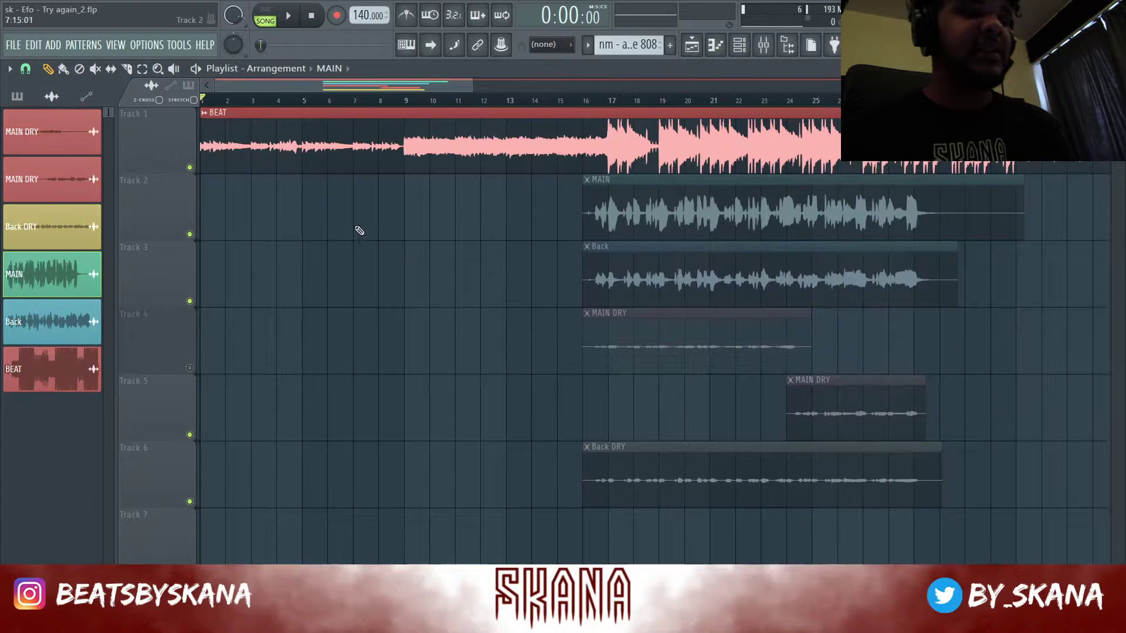
{"action": "scroll", "coordinate": [354, 229], "scroll_direction": "down", "scroll_amount": 2, "text": "ctrl"}
{"action": "key", "text": "space"}
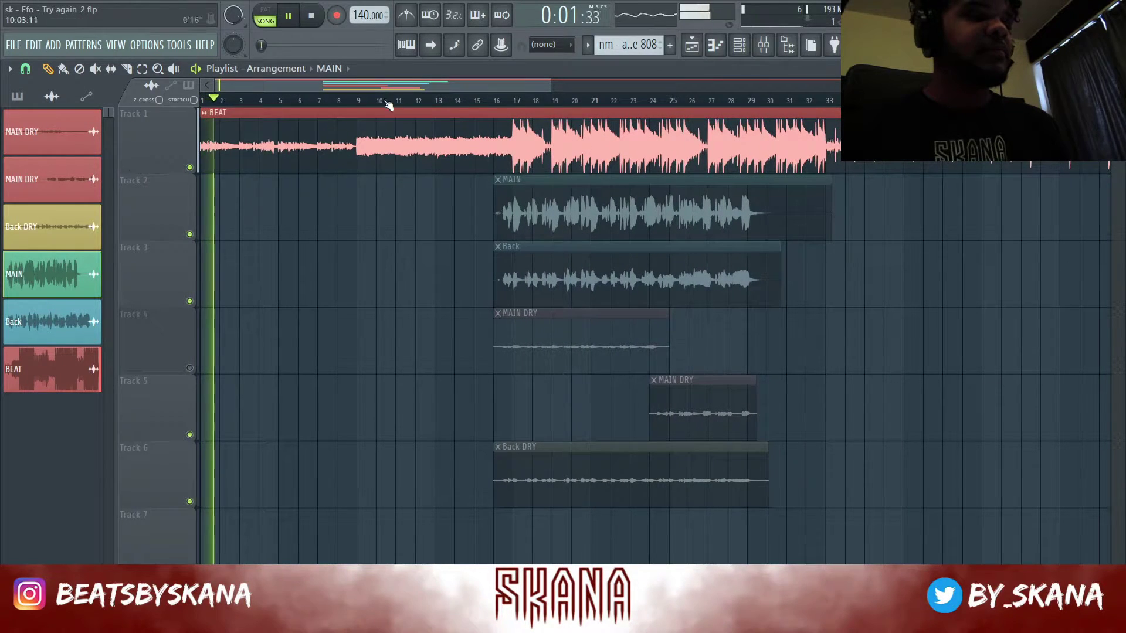
{"action": "left_click", "coordinate": [772, 49]}
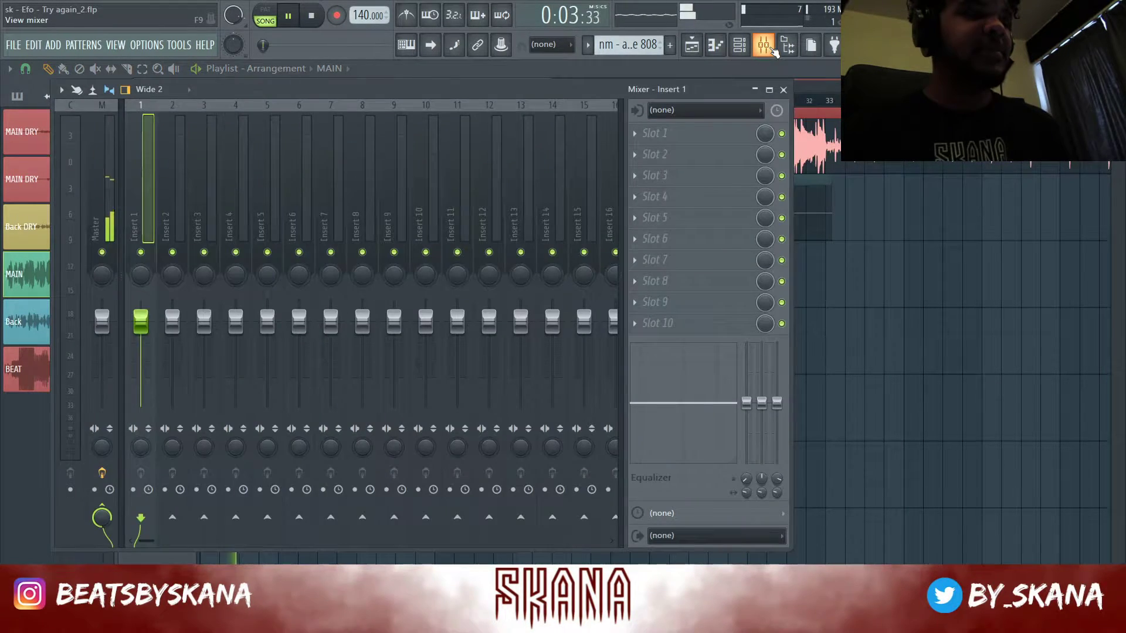
{"action": "left_click", "coordinate": [772, 50]}
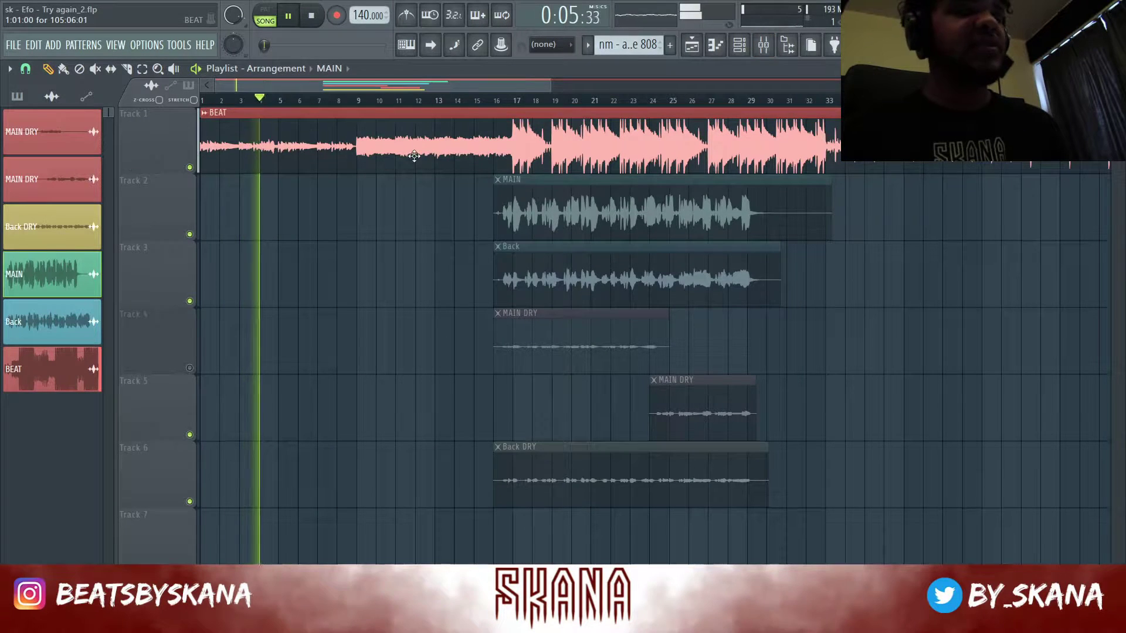
{"action": "double_click", "coordinate": [458, 129]}
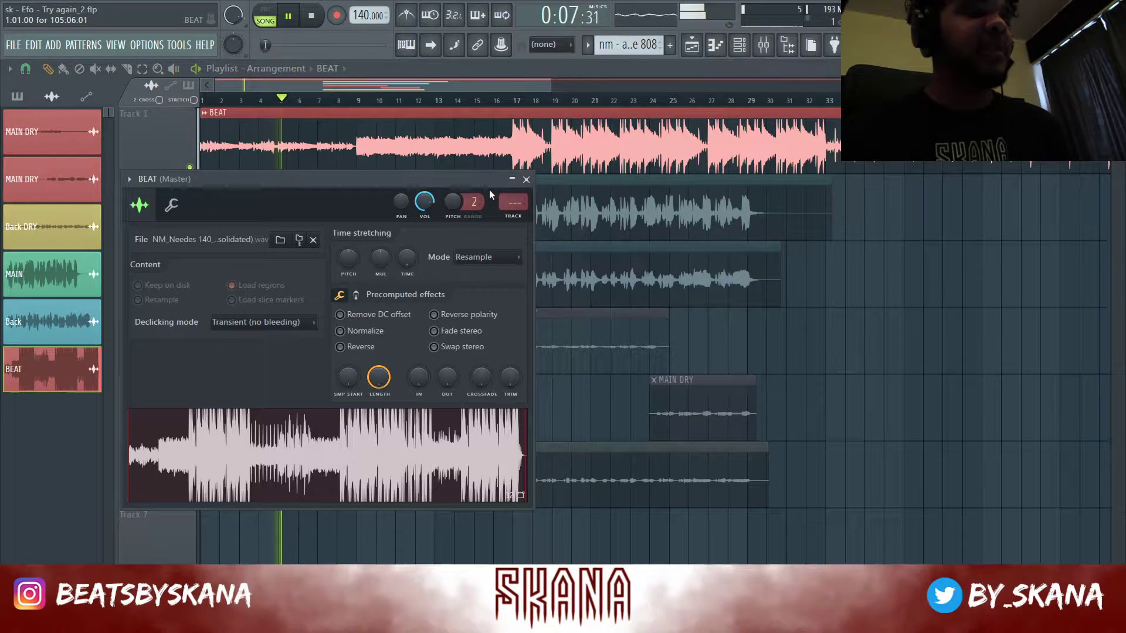
{"action": "scroll", "coordinate": [502, 201], "scroll_direction": "up", "scroll_amount": 1}
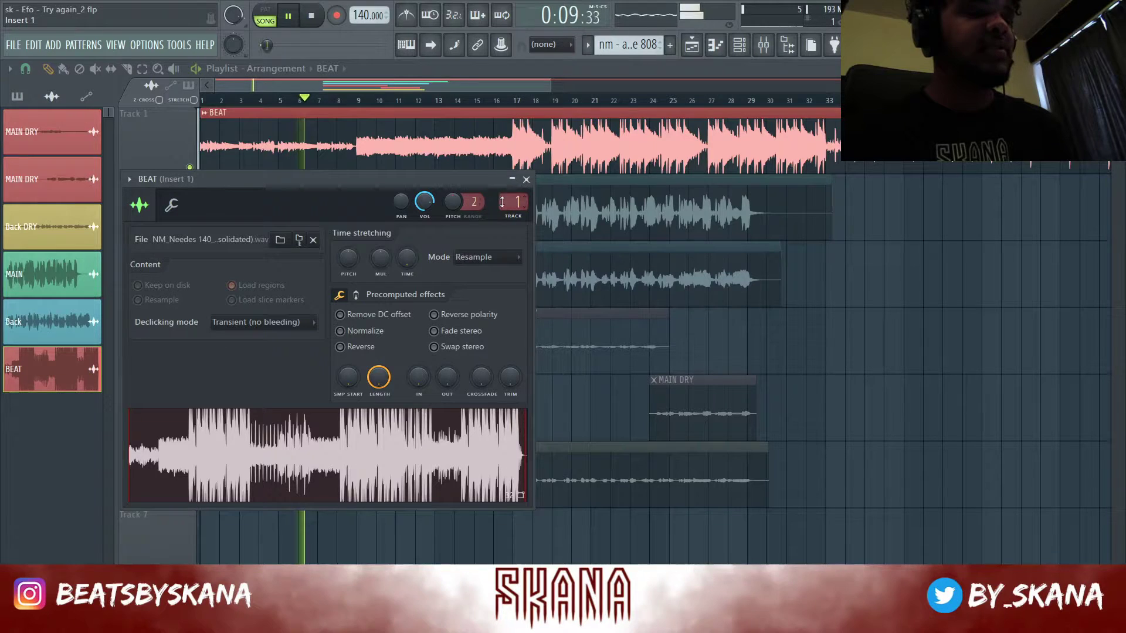
{"action": "left_click", "coordinate": [526, 179]}
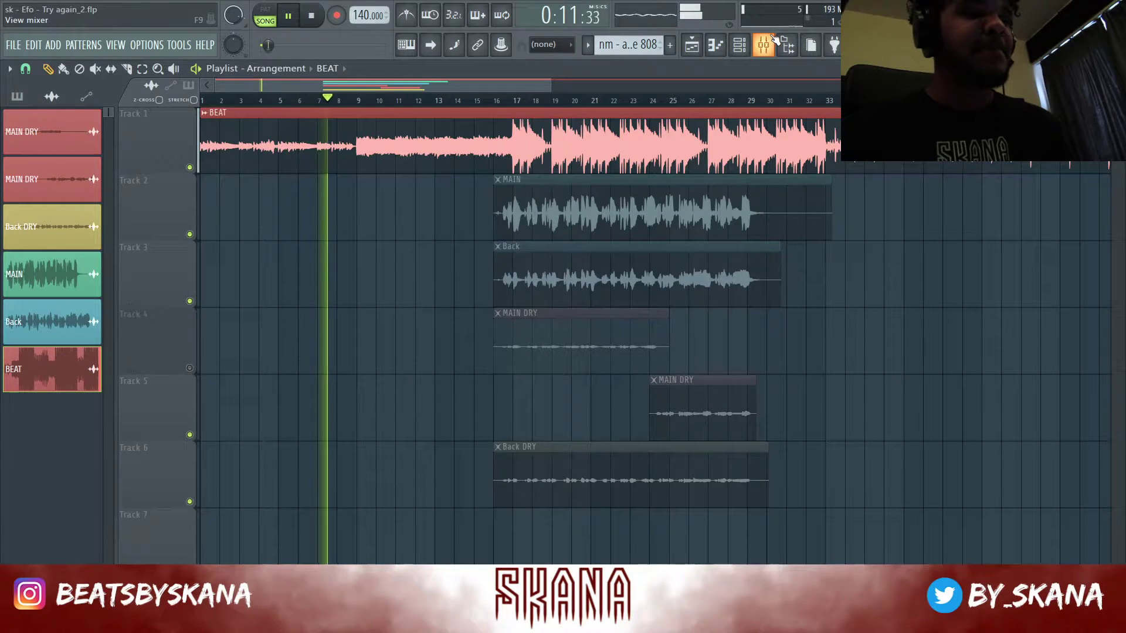
Rename mixer track Insert 1 to BEAT and colour it red
{"action": "left_click", "coordinate": [764, 44]}
{"action": "right_click", "coordinate": [146, 136]}
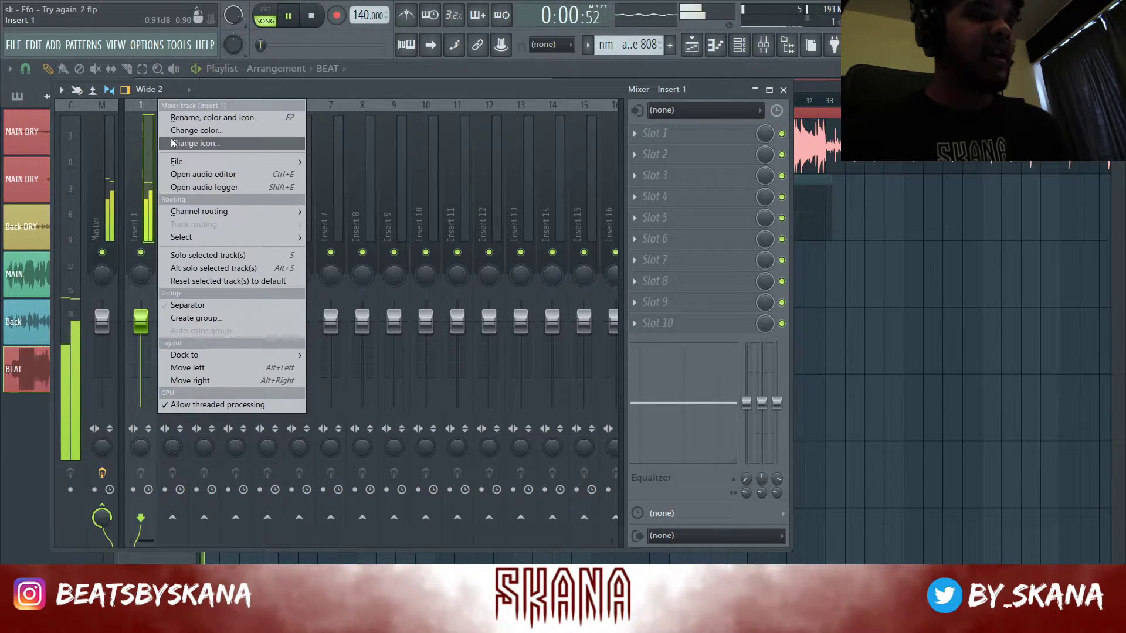
{"action": "left_click", "coordinate": [184, 118]}
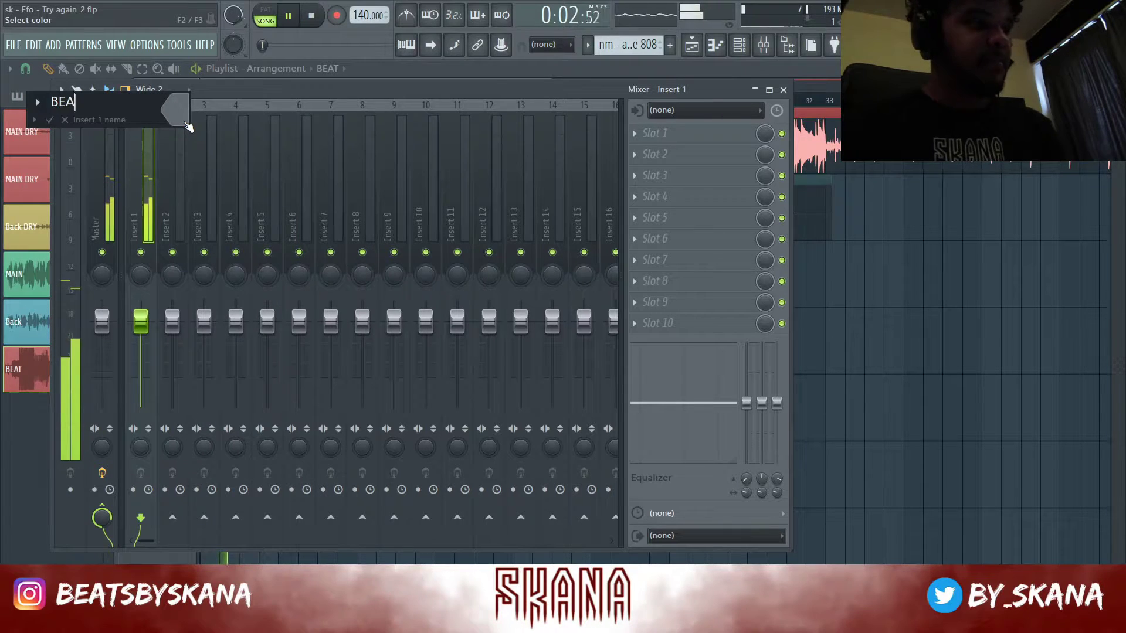
{"action": "left_click", "coordinate": [183, 120]}
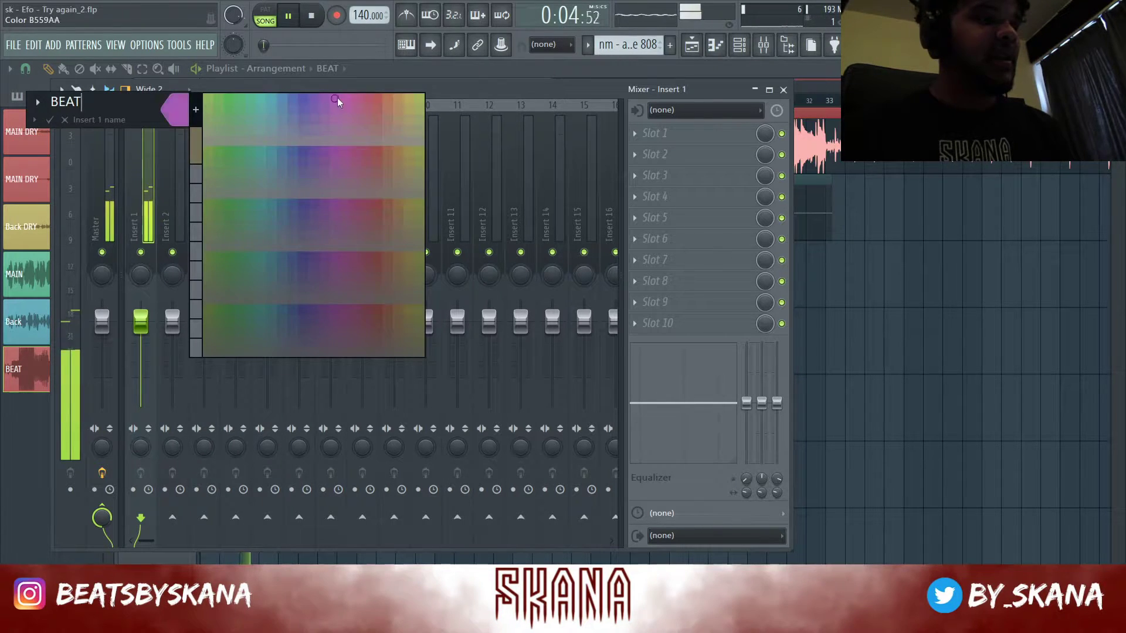
{"action": "left_click", "coordinate": [379, 95]}
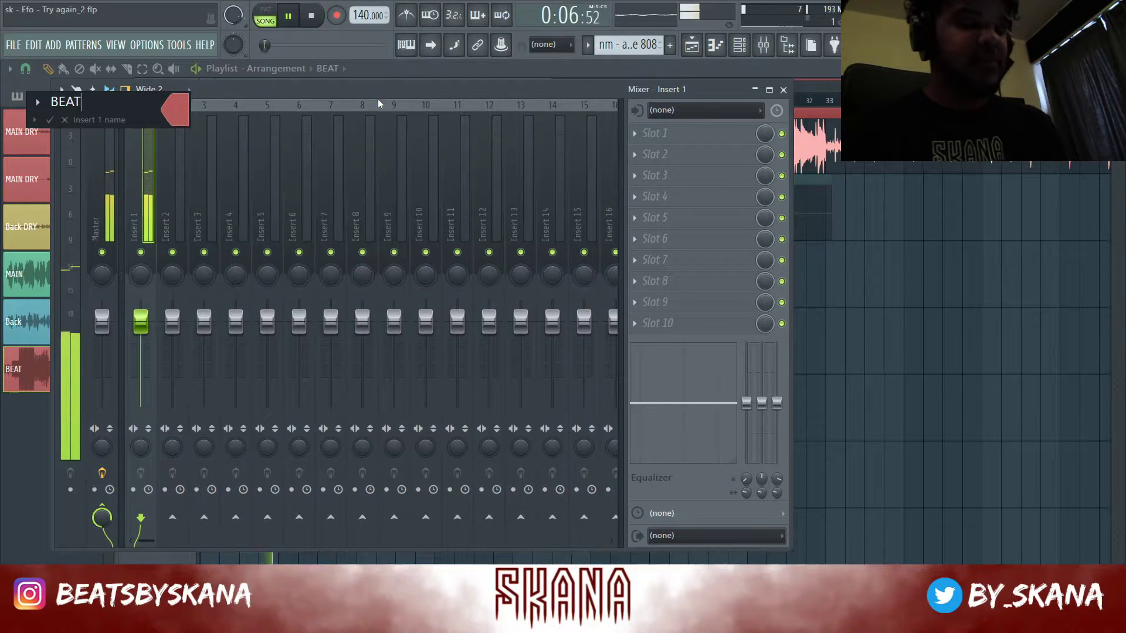
{"action": "key", "text": "Return"}
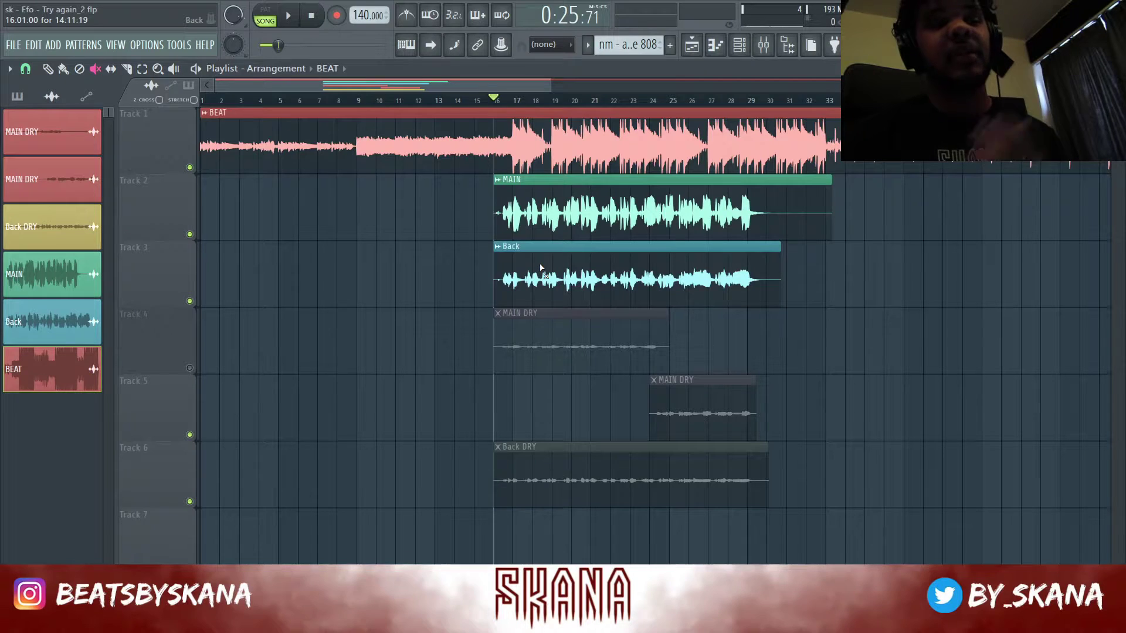
Play back the MAIN and Back vocals over the beat, and trim the end of the MAIN clip to about bar 31
{"action": "scroll", "coordinate": [1090, 138], "scroll_direction": "up", "scroll_amount": 1}
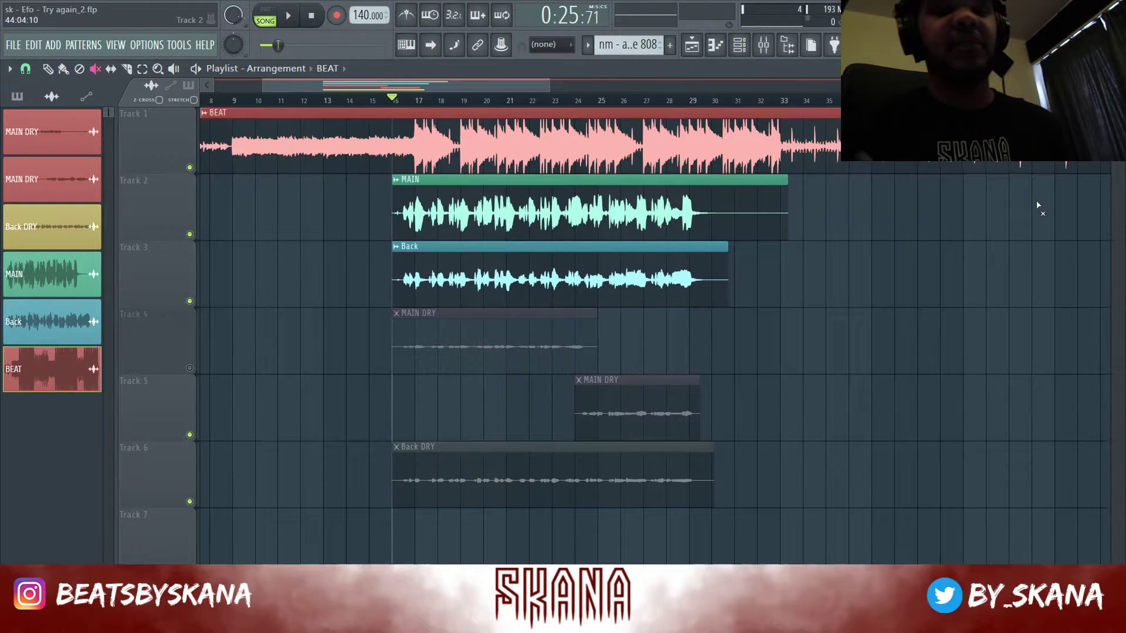
{"action": "key", "text": "space"}
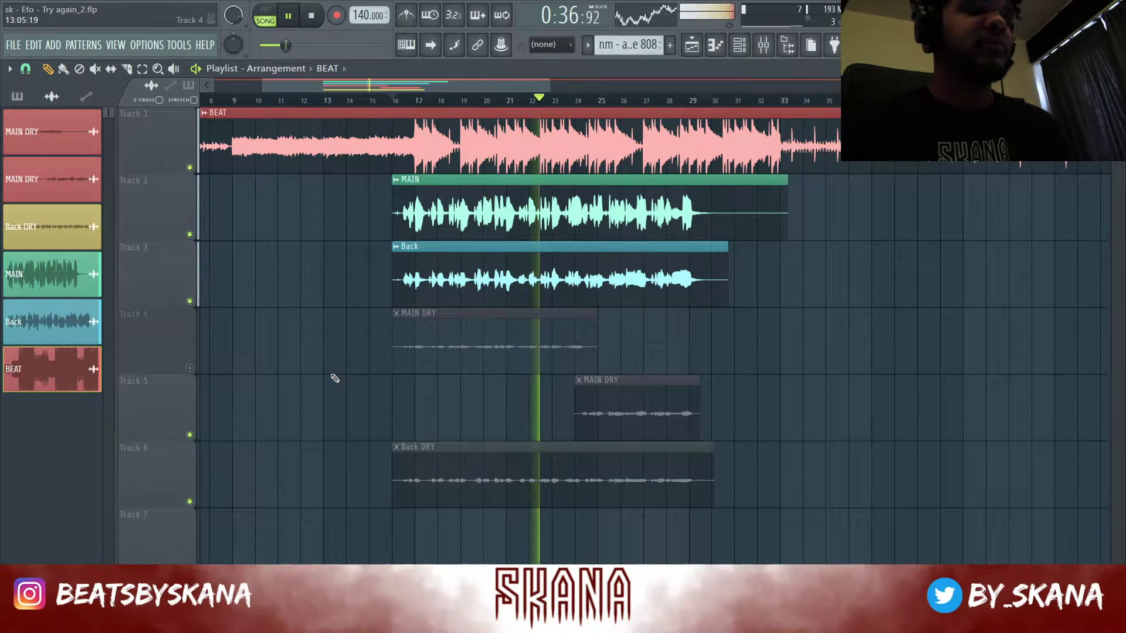
{"action": "key", "text": "space"}
{"action": "scroll", "coordinate": [439, 242], "scroll_direction": "up", "scroll_amount": 3}
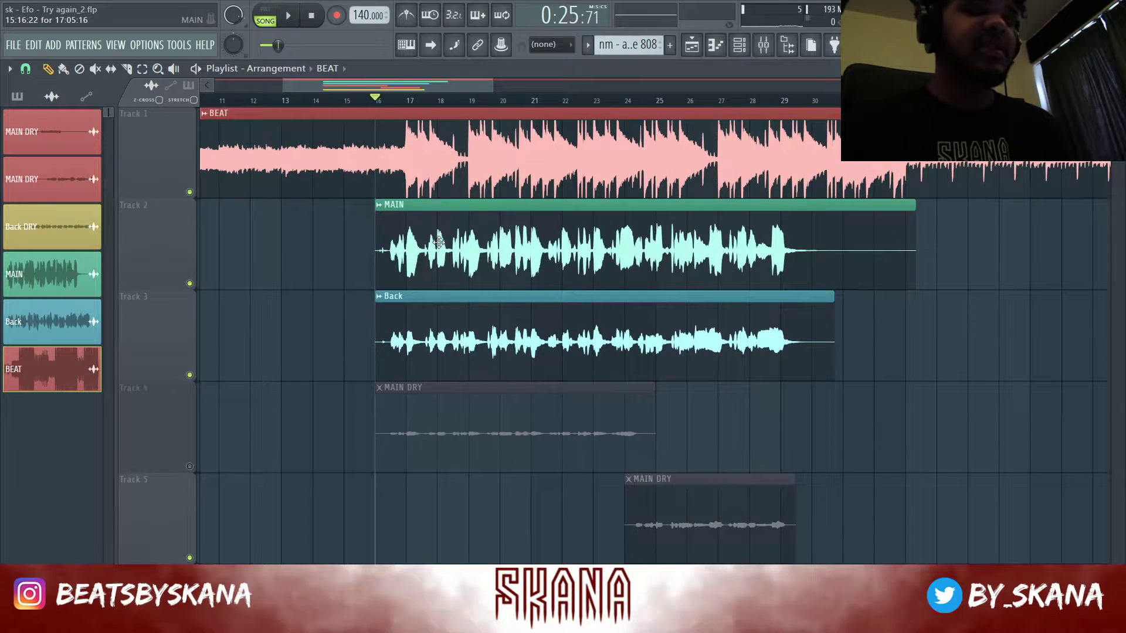
{"action": "left_click_drag", "start_coordinate": [940, 211], "coordinate": [941, 257]}
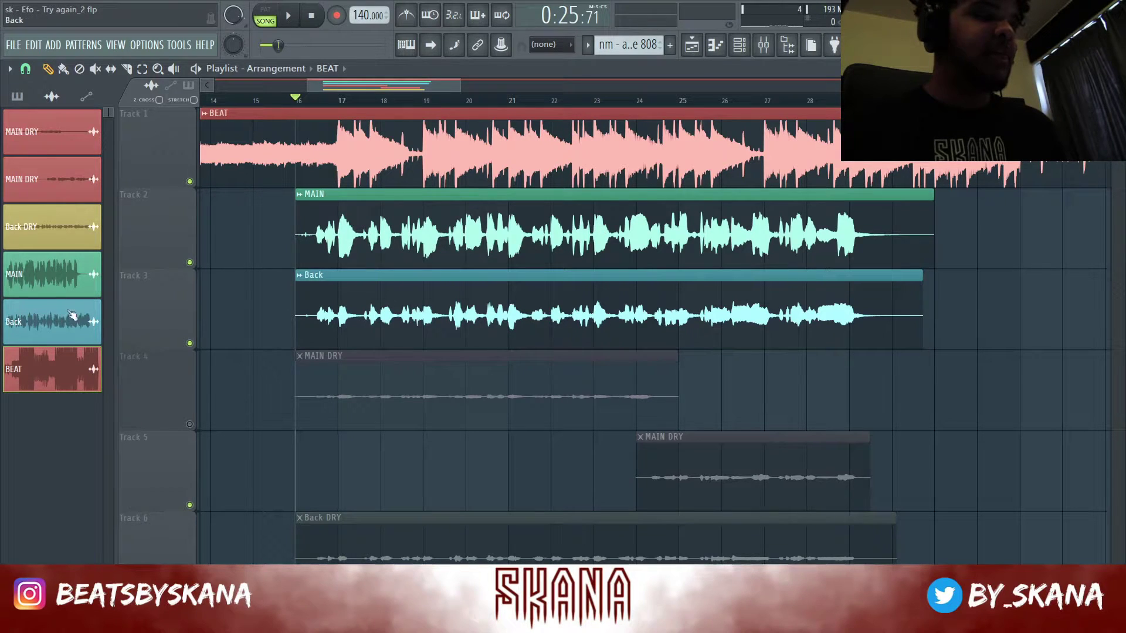
{"action": "scroll", "coordinate": [266, 231], "scroll_direction": "down", "scroll_amount": 4}
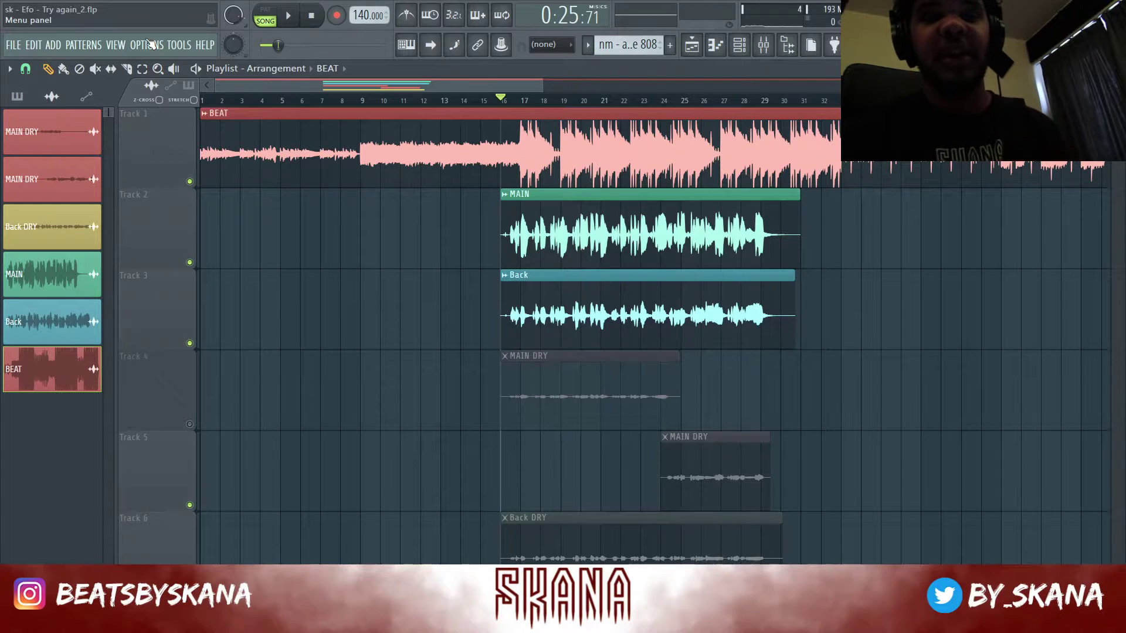
Open the audio settings and examine the input/output device selection
{"action": "key", "text": "F10"}
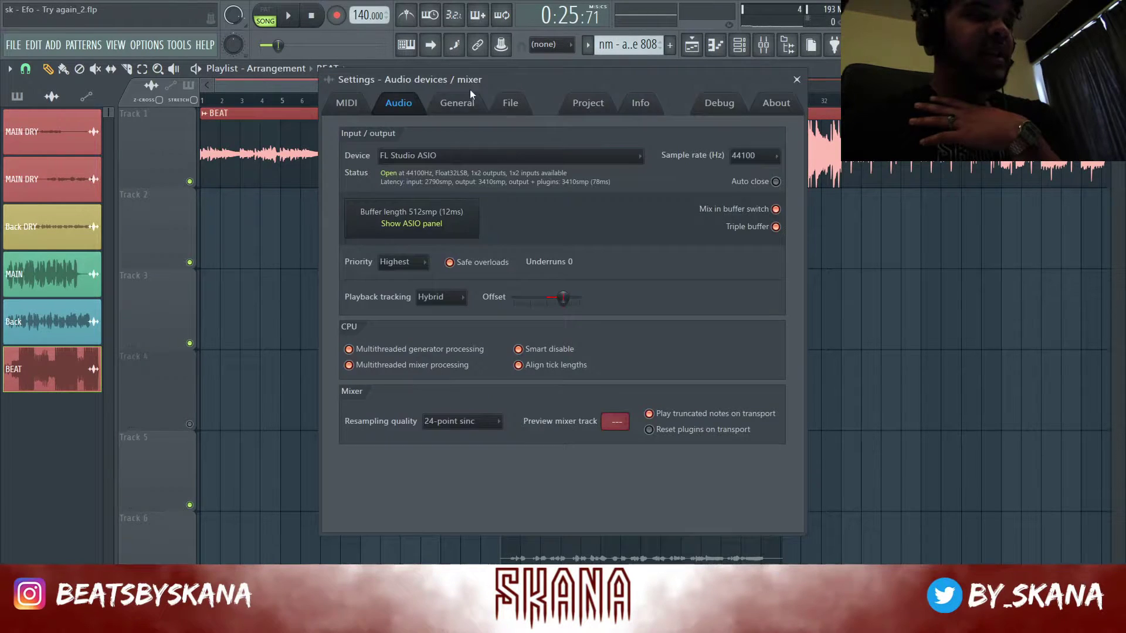
{"action": "left_click_drag", "start_coordinate": [470, 89], "coordinate": [529, 75]}
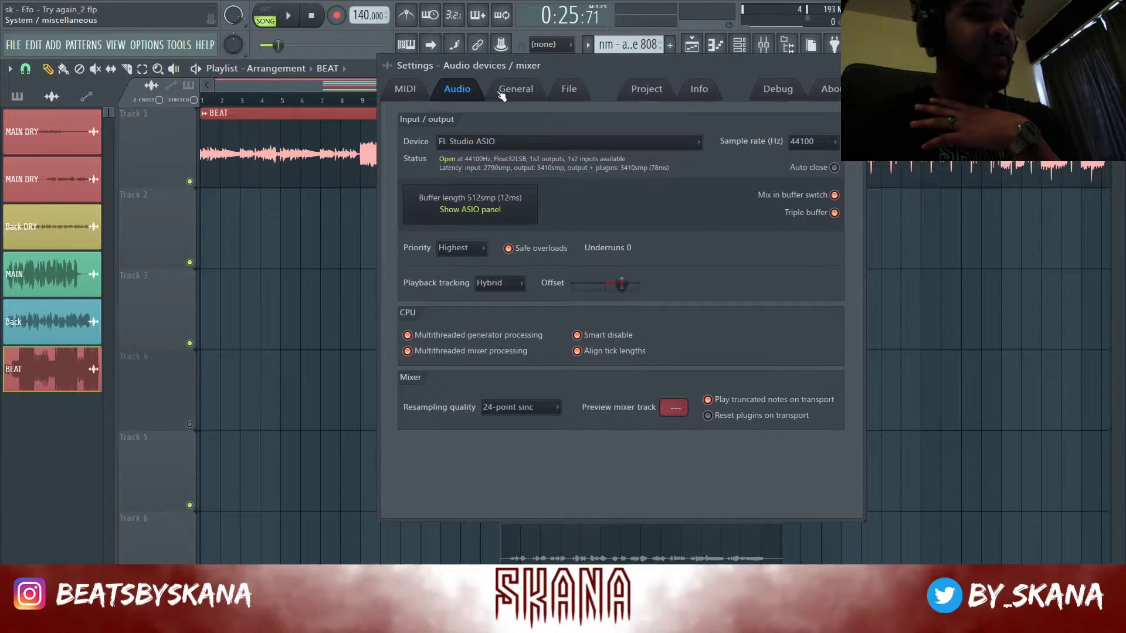
{"action": "left_click", "coordinate": [490, 146]}
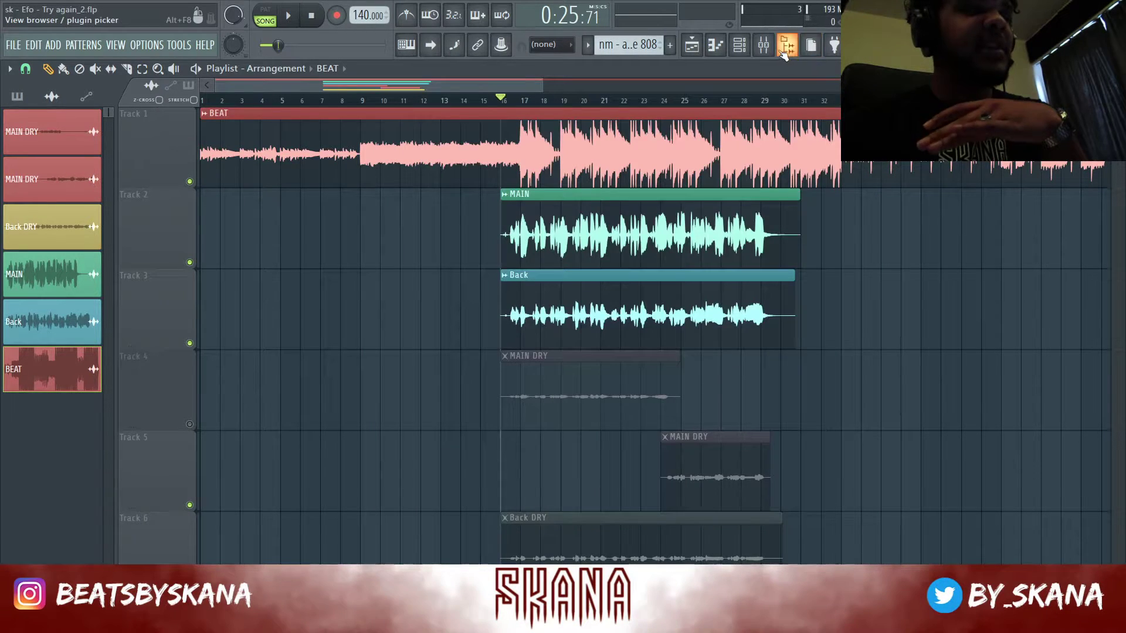
Set the external input of mixer Insert 3 to the mono input In 1 and route the track only to Insert 2
{"action": "left_click", "coordinate": [763, 45]}
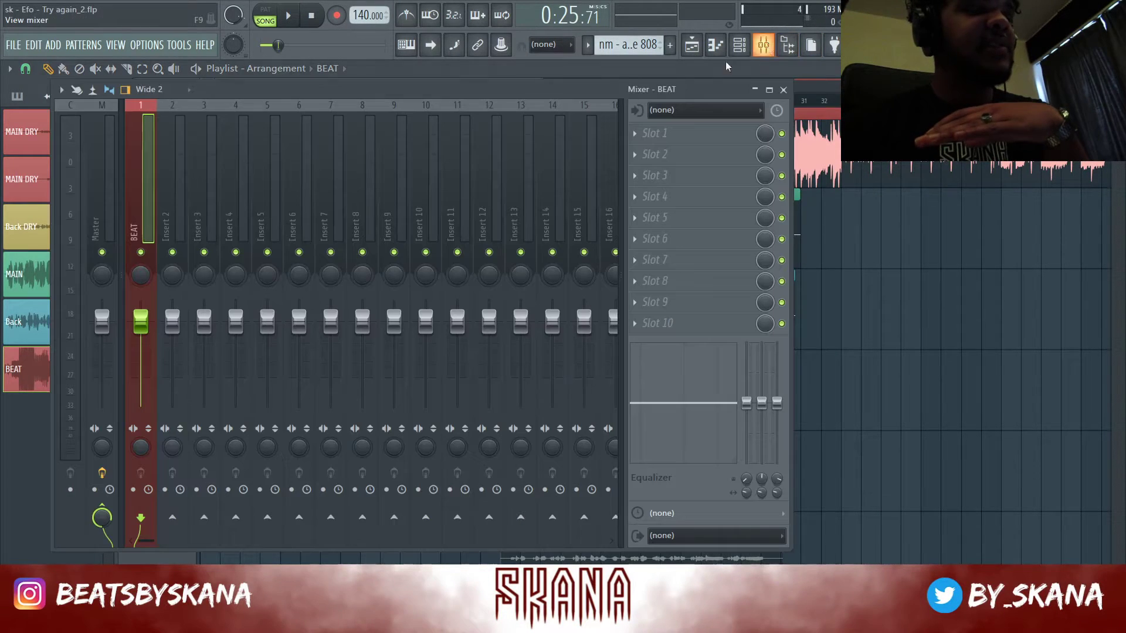
{"action": "left_click_drag", "start_coordinate": [436, 88], "coordinate": [530, 76]}
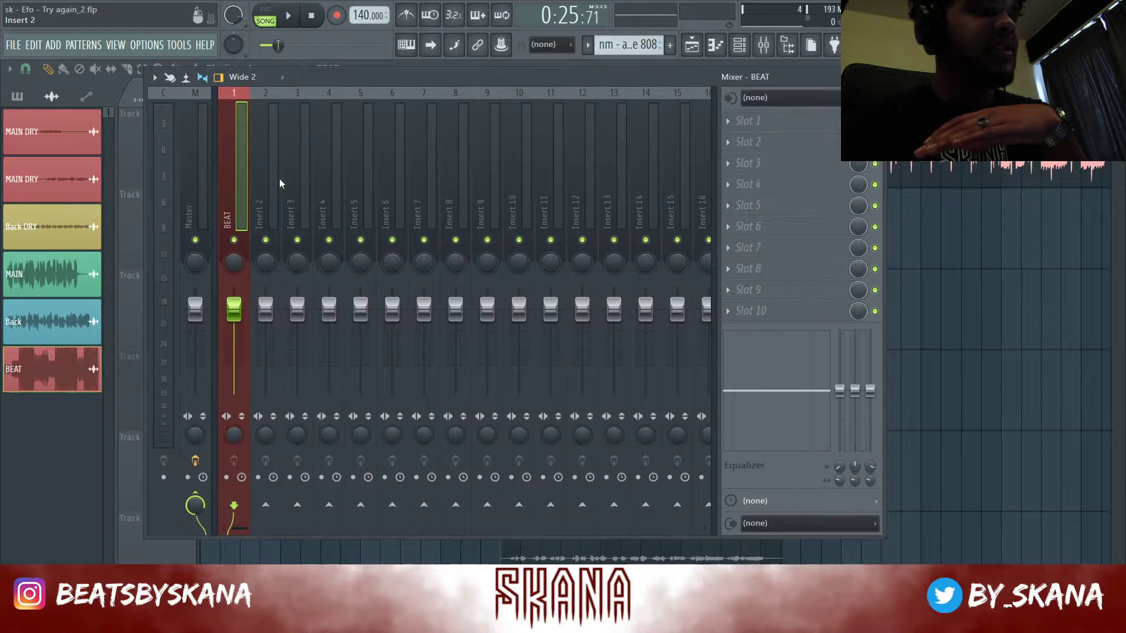
{"action": "left_click", "coordinate": [301, 149]}
{"action": "left_click", "coordinate": [266, 169]}
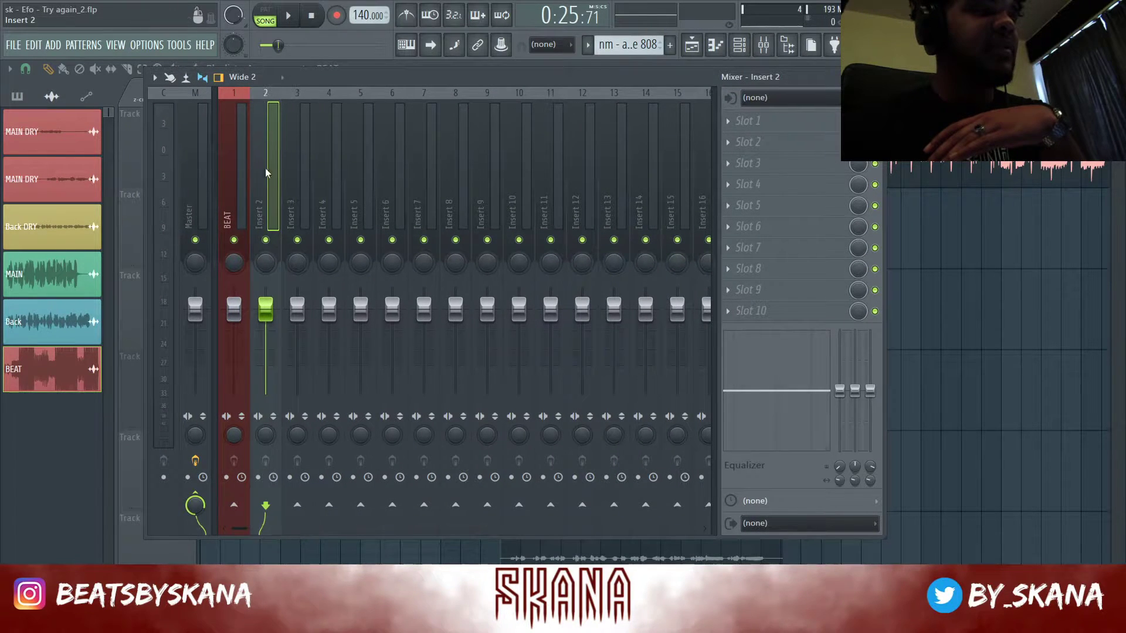
{"action": "left_click", "coordinate": [236, 157]}
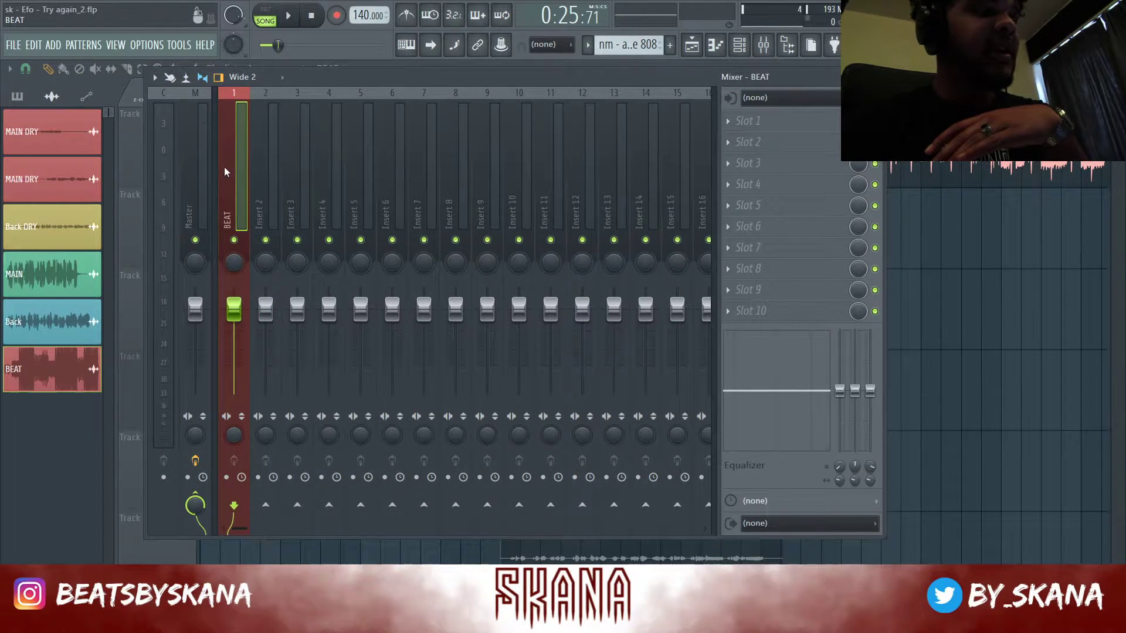
{"action": "left_click", "coordinate": [295, 98]}
{"action": "left_click", "coordinate": [791, 97]}
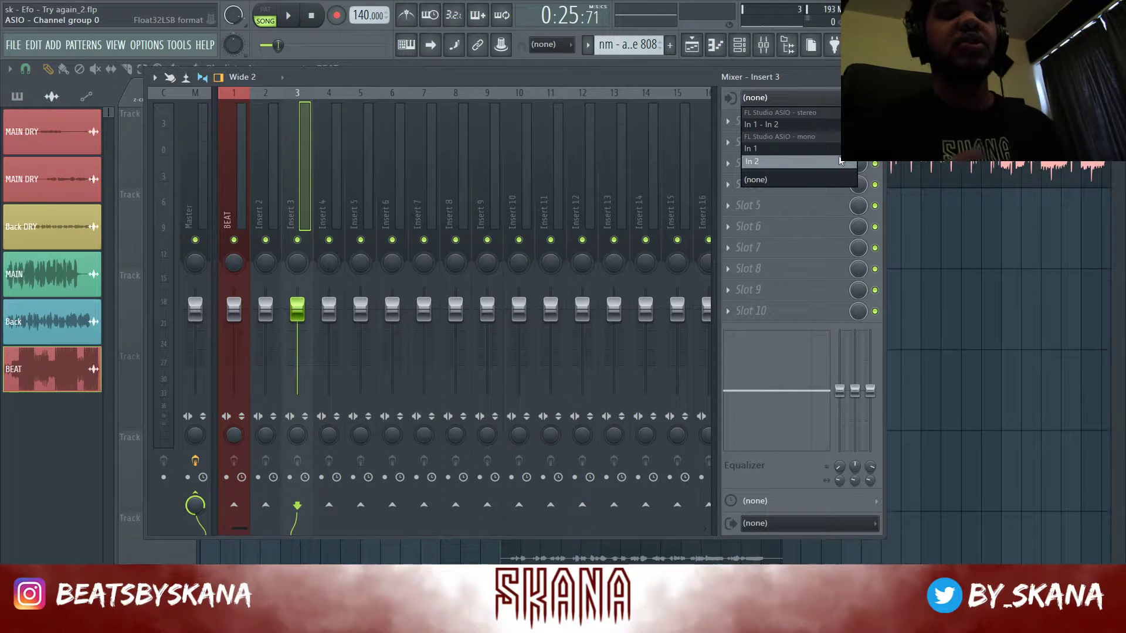
{"action": "left_click", "coordinate": [811, 146]}
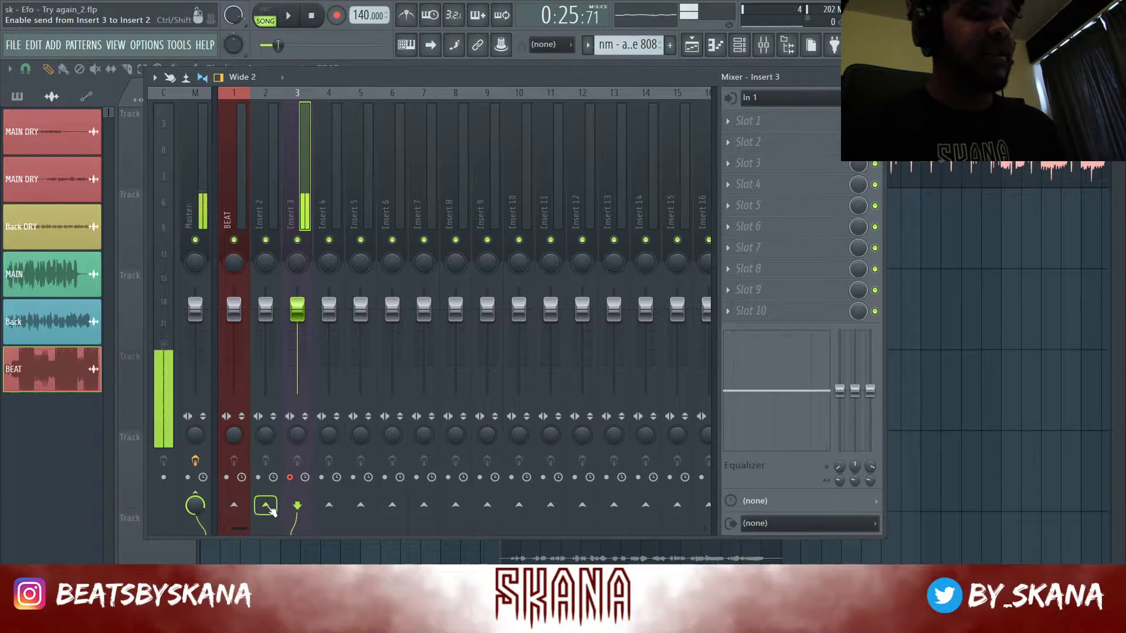
{"action": "right_click", "coordinate": [270, 511]}
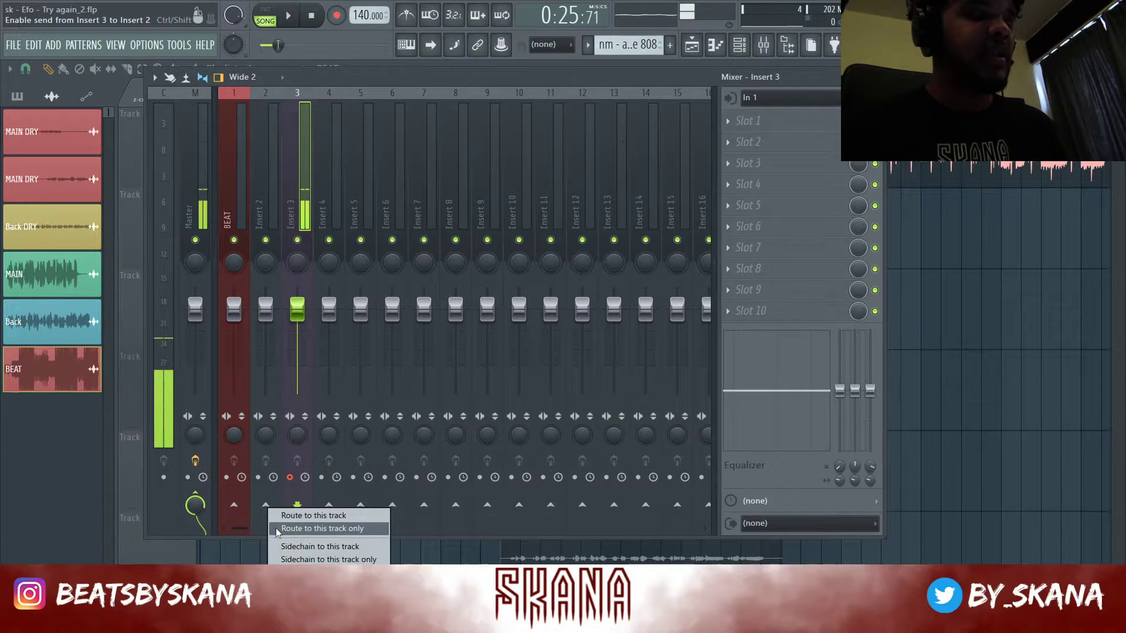
{"action": "left_click", "coordinate": [305, 528]}
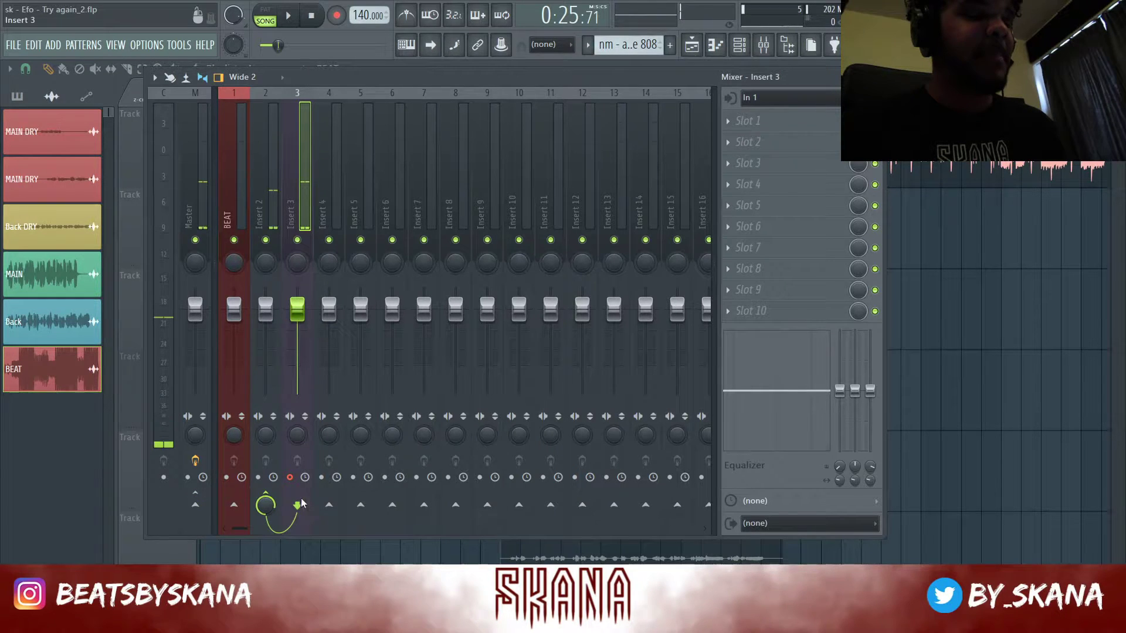
Set the track latency of Insert 3 to 1 ms and give Insert 2 a latency in milliseconds too
{"action": "left_click", "coordinate": [305, 477]}
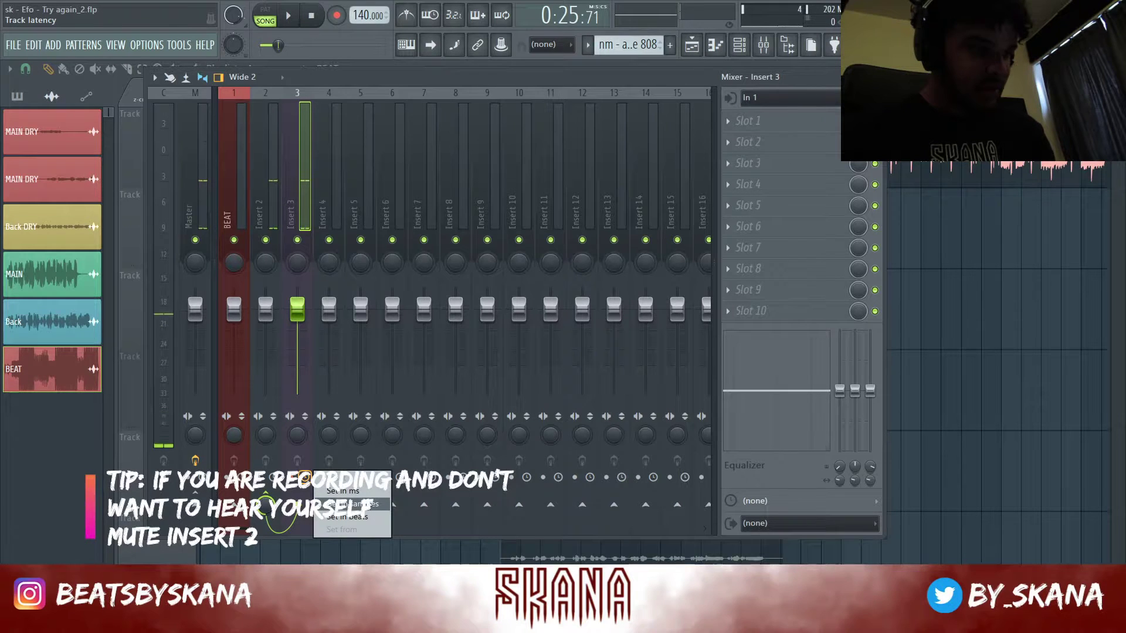
{"action": "left_click", "coordinate": [368, 492]}
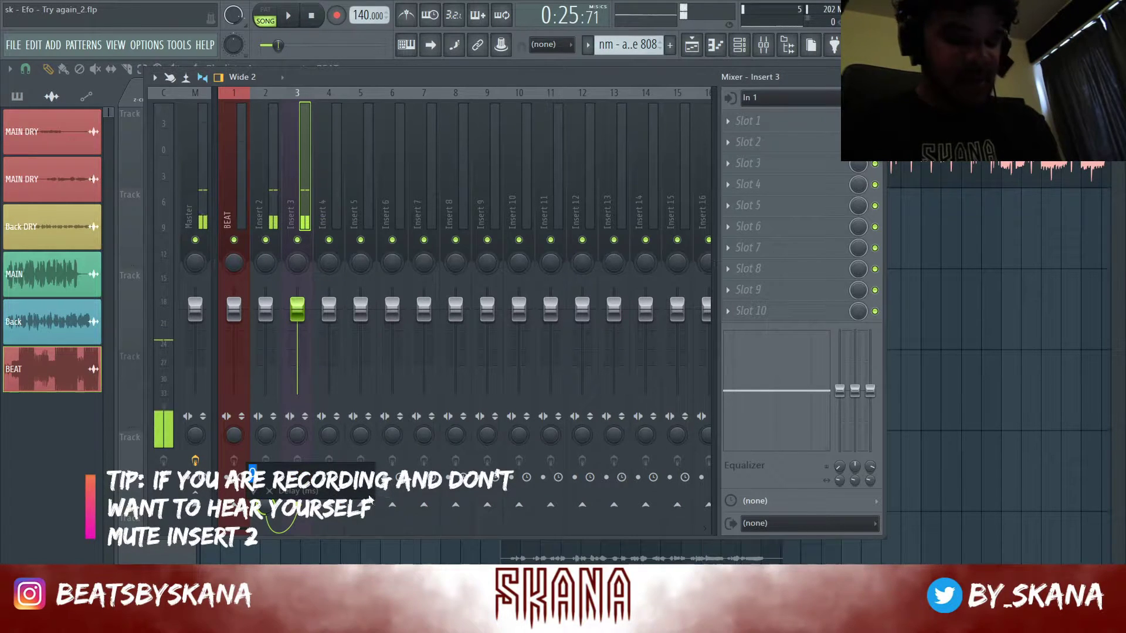
{"action": "type", "text": "1"}
{"action": "key", "text": "Return"}
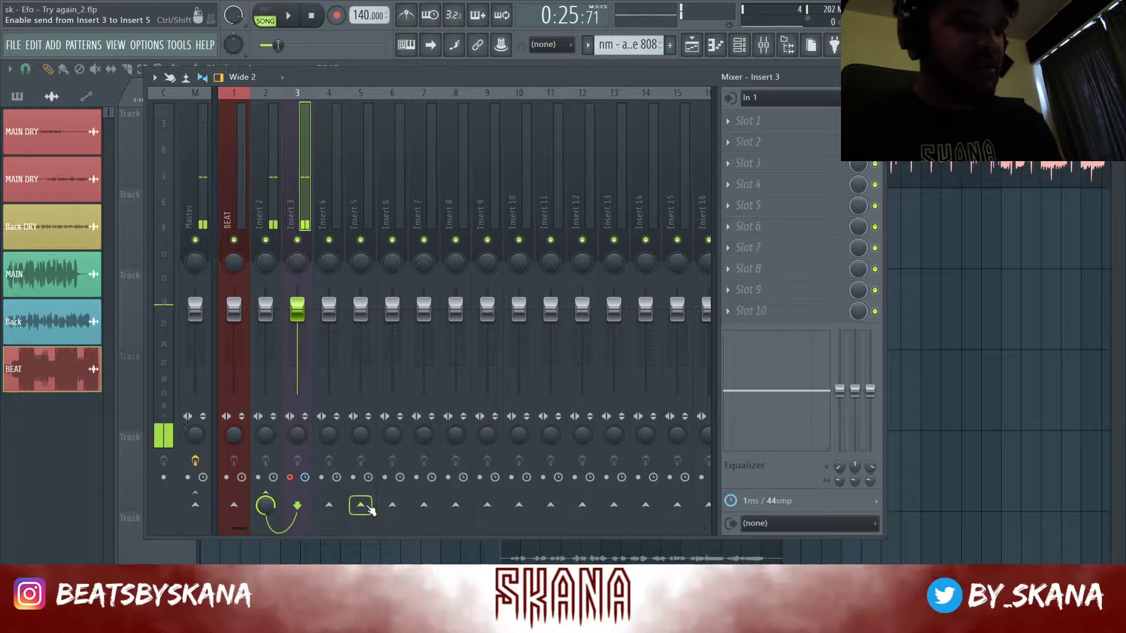
{"action": "left_click", "coordinate": [275, 478]}
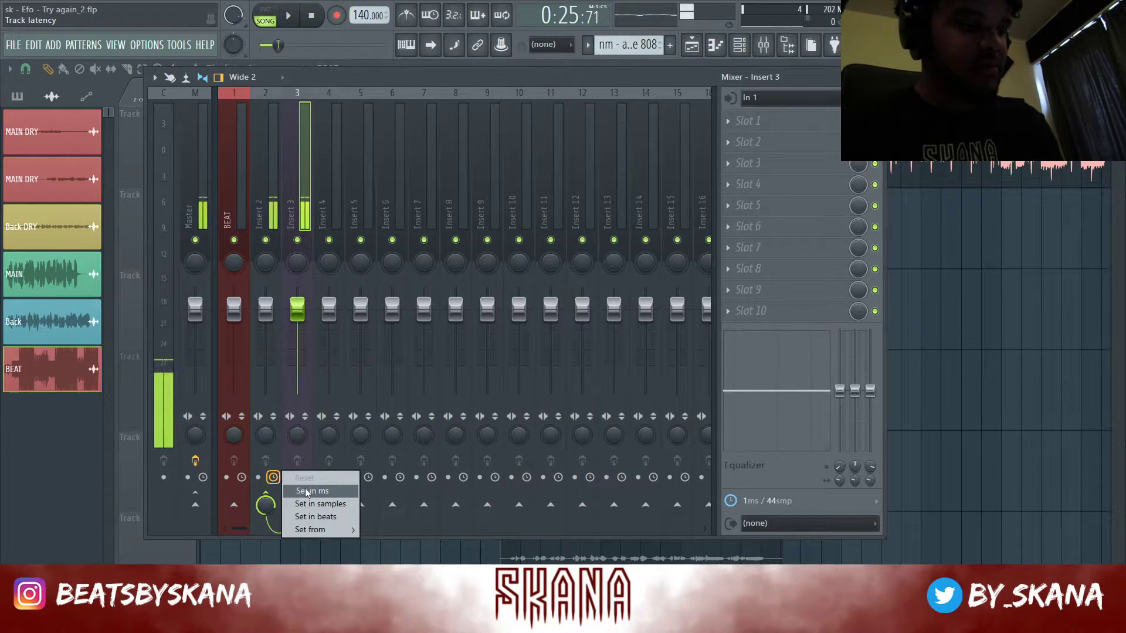
{"action": "left_click", "coordinate": [306, 493]}
Turn on Clips in the recording filter options
{"action": "right_click", "coordinate": [336, 18]}
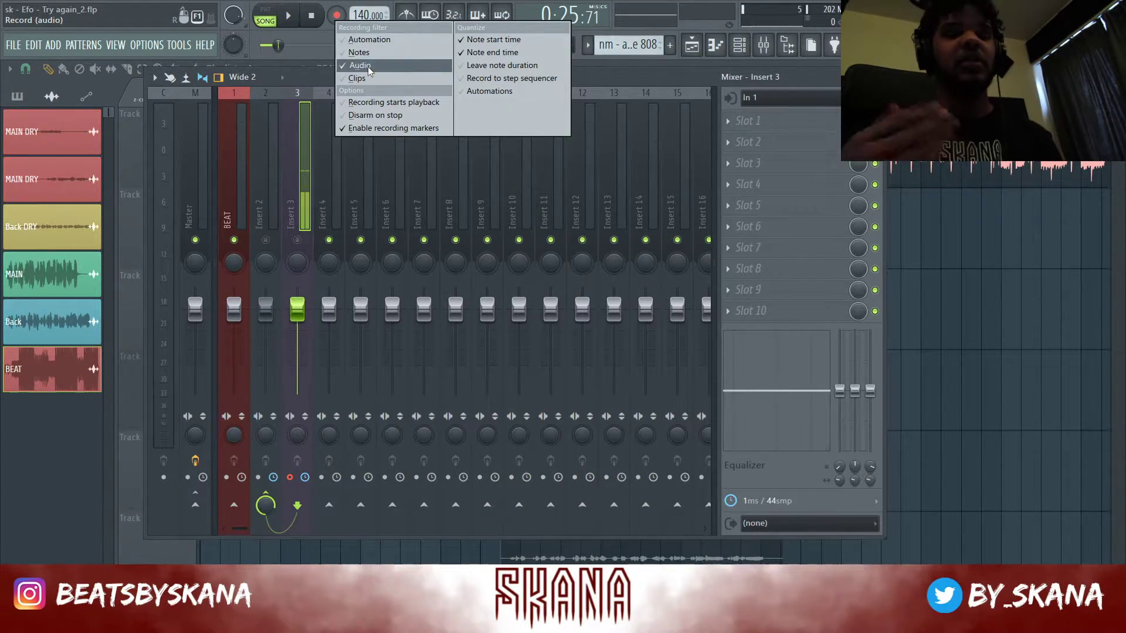
{"action": "left_click", "coordinate": [355, 80]}
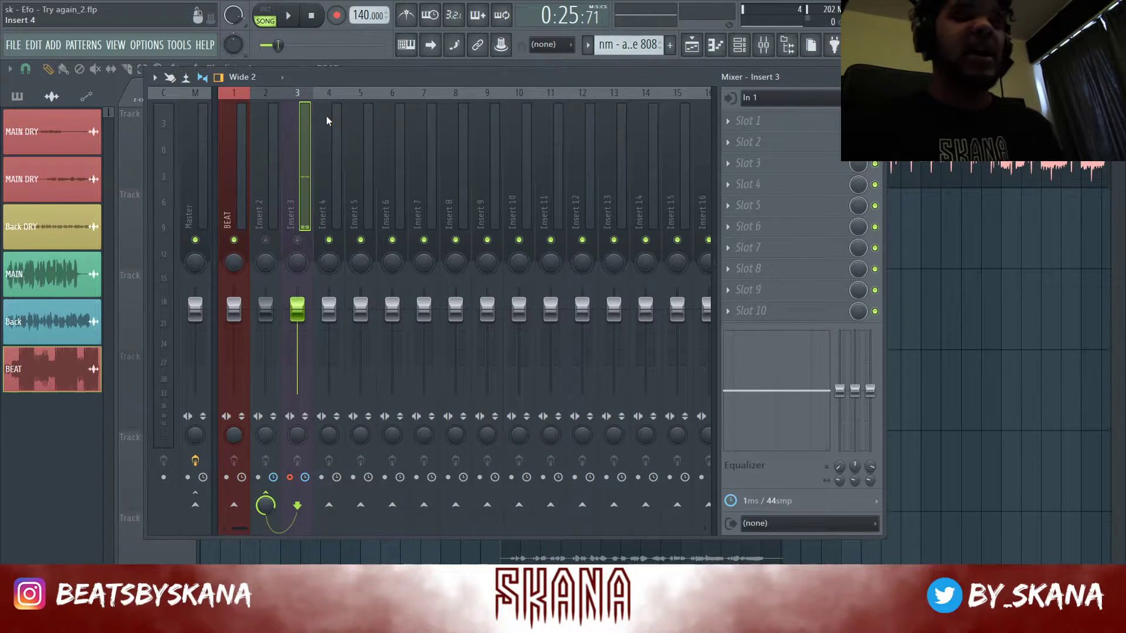
Show the playlist and mute the MAIN and Back clips on Tracks 2 and 3
{"action": "left_click", "coordinate": [335, 135]}
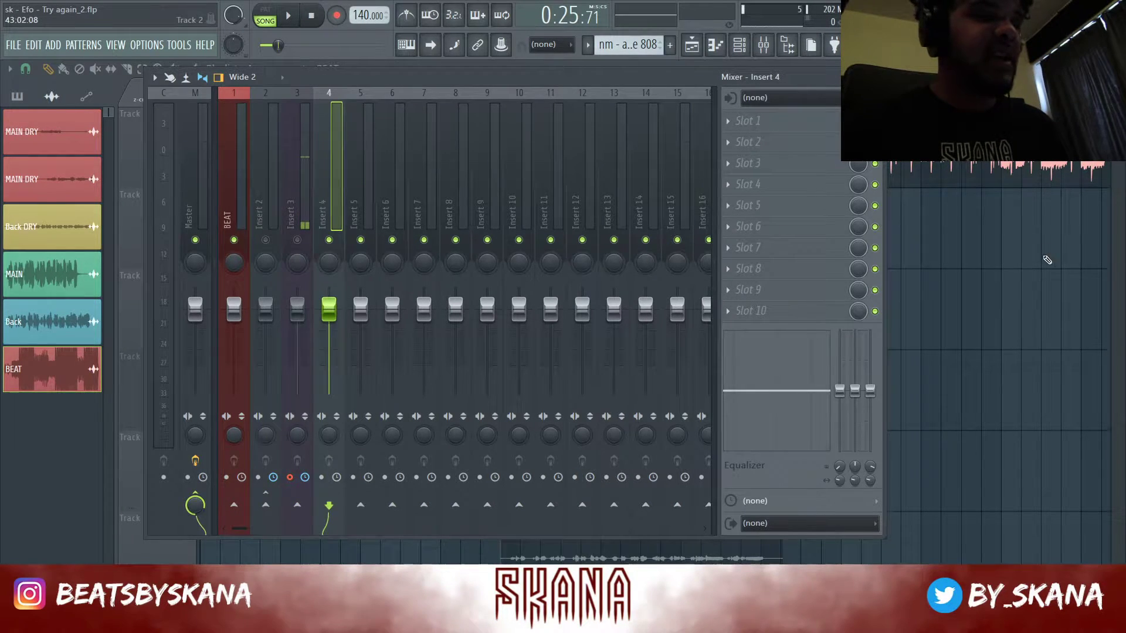
{"action": "key", "text": "F9"}
{"action": "scroll", "coordinate": [610, 305], "scroll_direction": "down", "scroll_amount": 2}
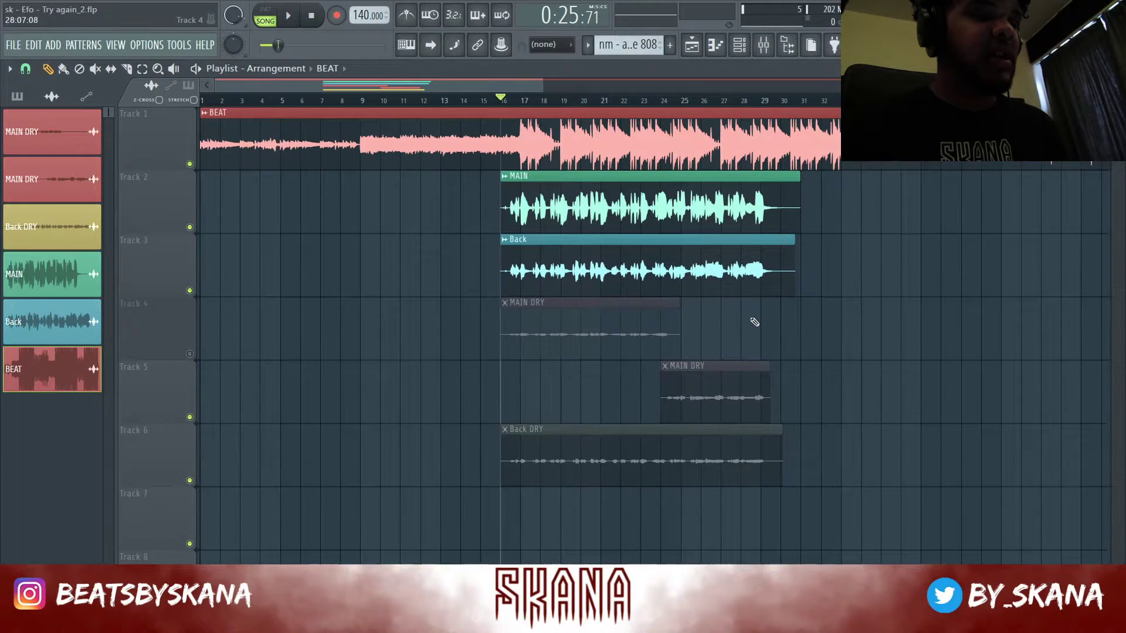
{"action": "scroll", "coordinate": [753, 321], "scroll_direction": "up", "scroll_amount": 2}
{"action": "key", "text": "t"}
{"action": "left_click_drag", "start_coordinate": [611, 223], "coordinate": [627, 301]}
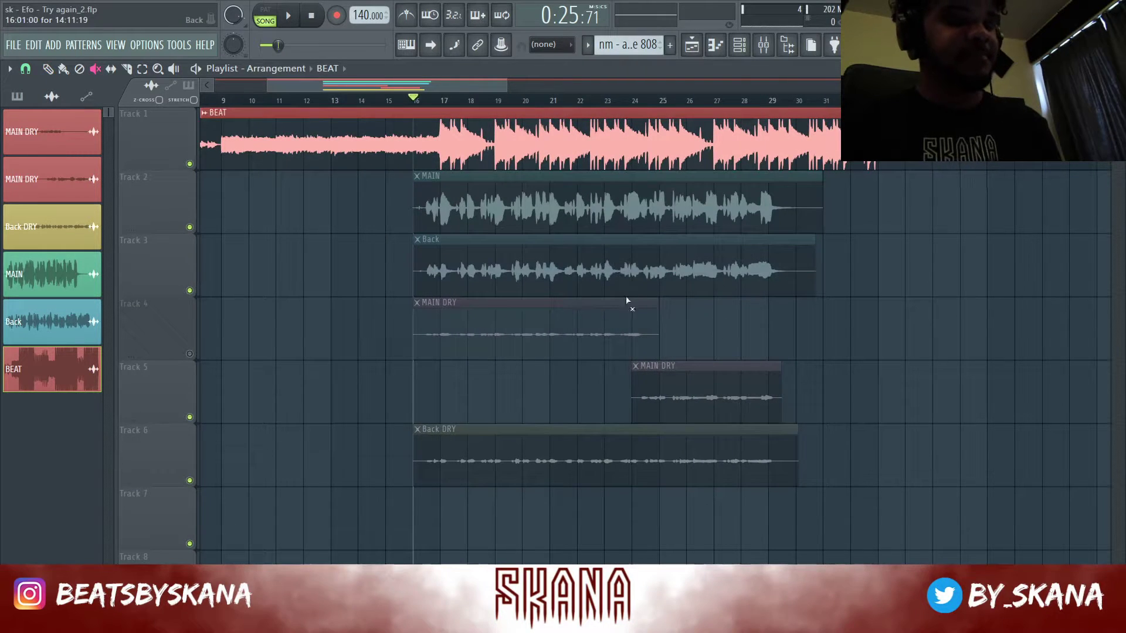
Unmute both MAIN DRY clips and the Back DRY clip on Tracks 4 to 6
{"action": "left_click", "coordinate": [557, 352]}
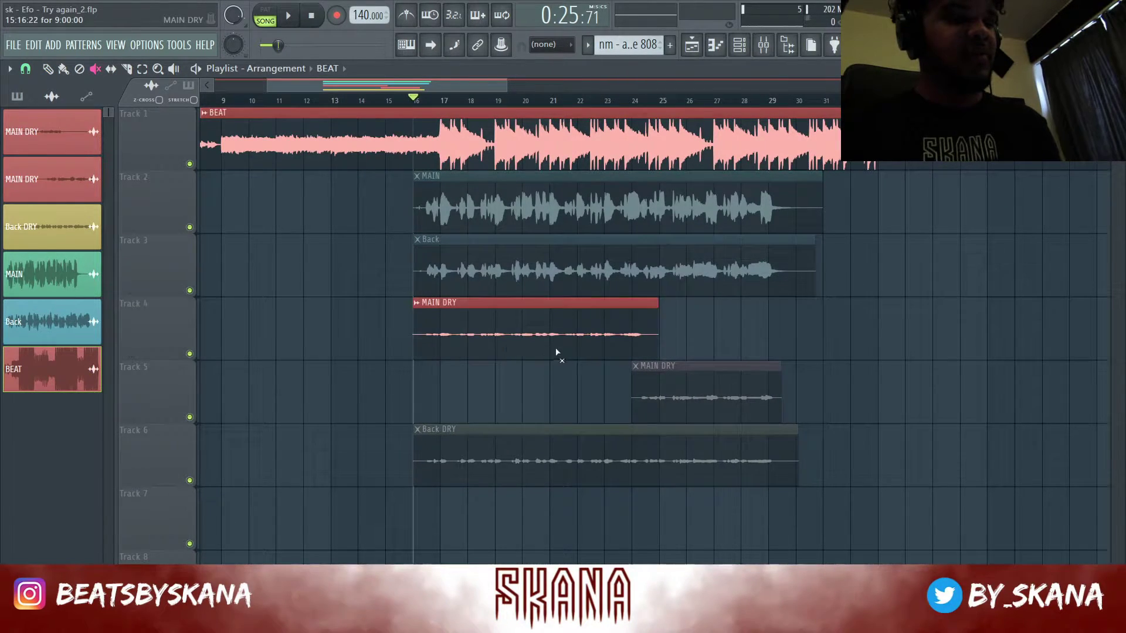
{"action": "left_click", "coordinate": [659, 411]}
{"action": "left_click", "coordinate": [508, 442]}
Play the dry vocals with the BEAT clip muted, stop playback and mute the Back DRY clip
{"action": "key", "text": "space"}
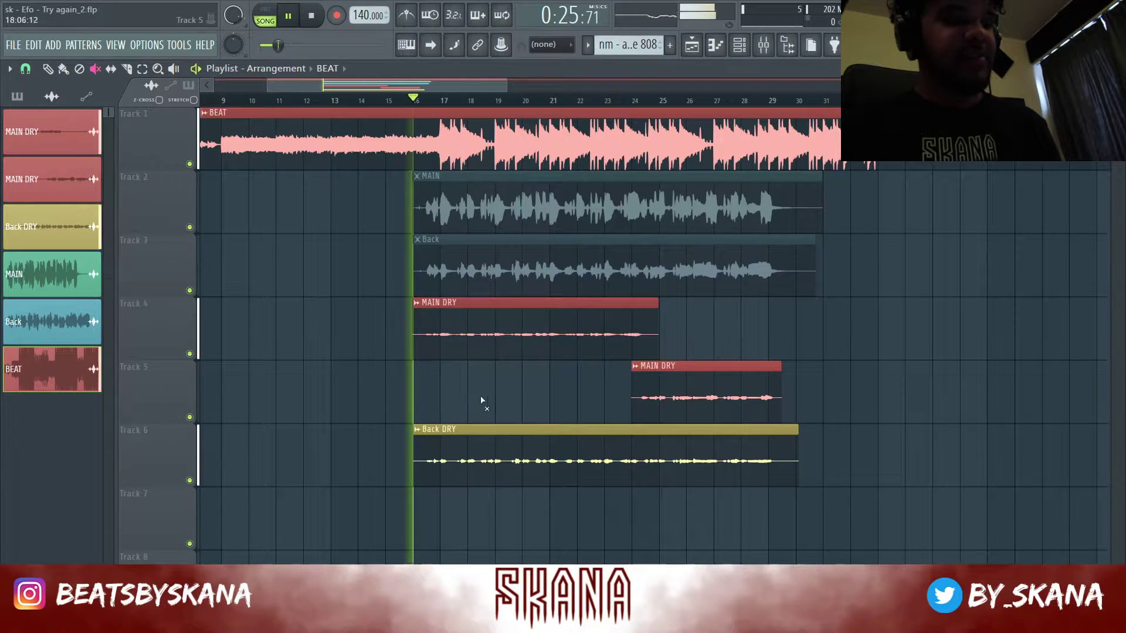
{"action": "left_click", "coordinate": [431, 158]}
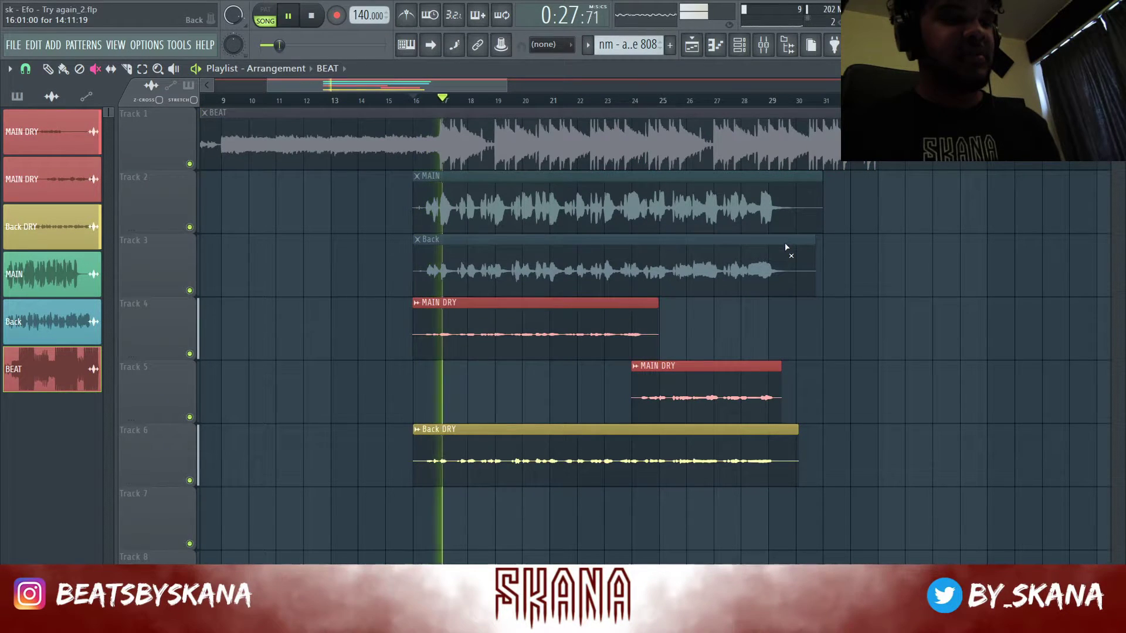
{"action": "key", "text": "space"}
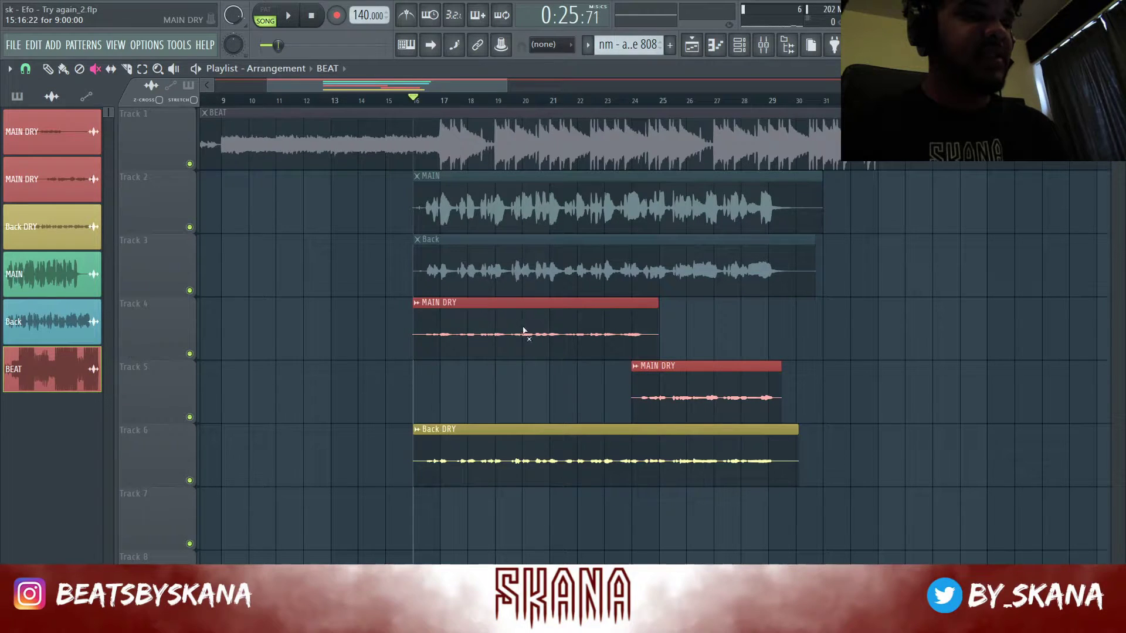
{"action": "left_click", "coordinate": [681, 457]}
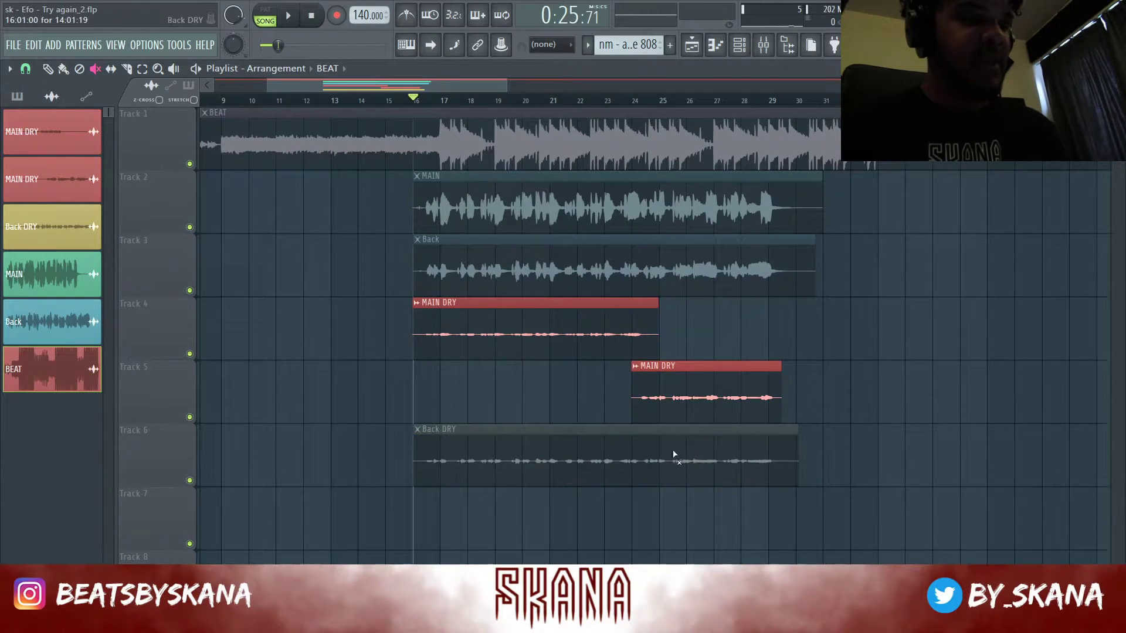
Assign the MAIN DRY clip on playlist Track 4 to the empty mixer track 5
{"action": "key", "text": "p"}
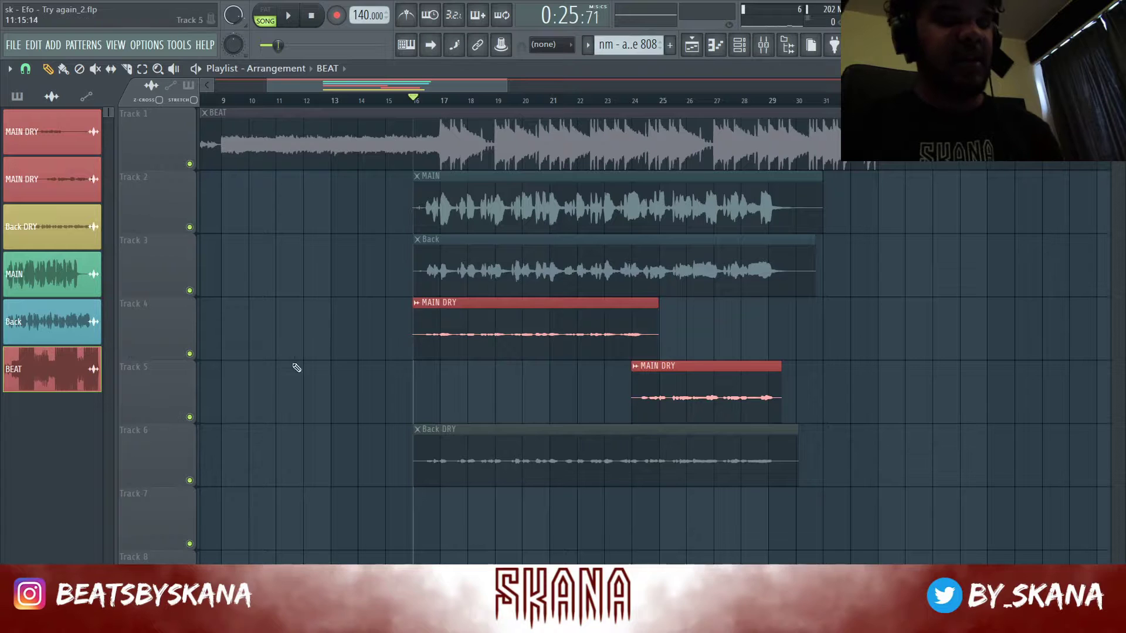
{"action": "double_click", "coordinate": [470, 303]}
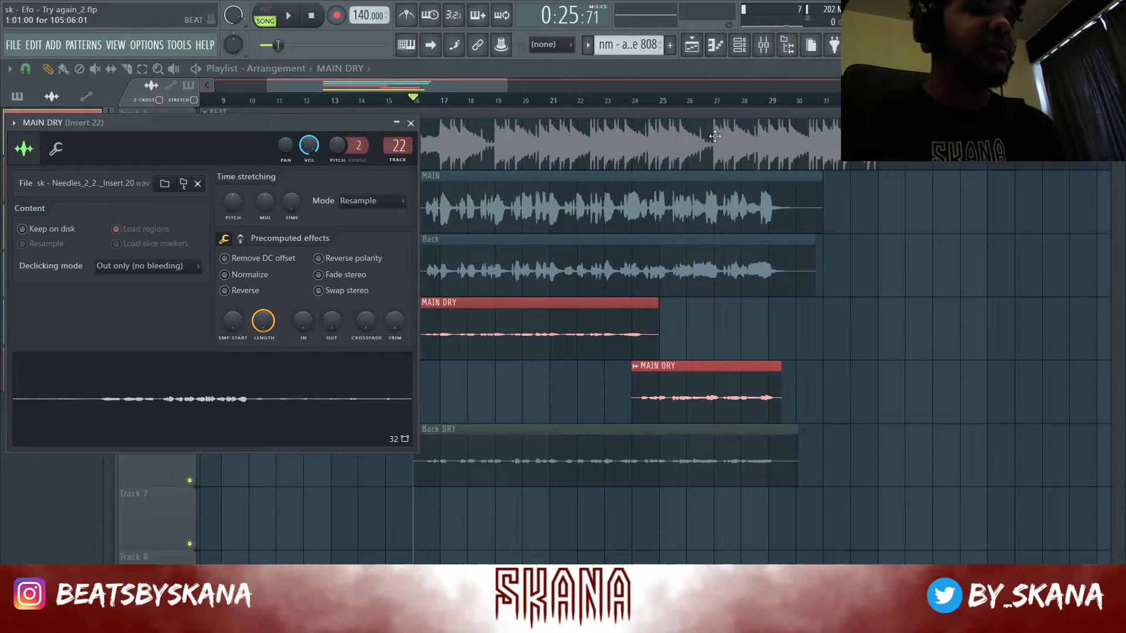
{"action": "left_click", "coordinate": [764, 46]}
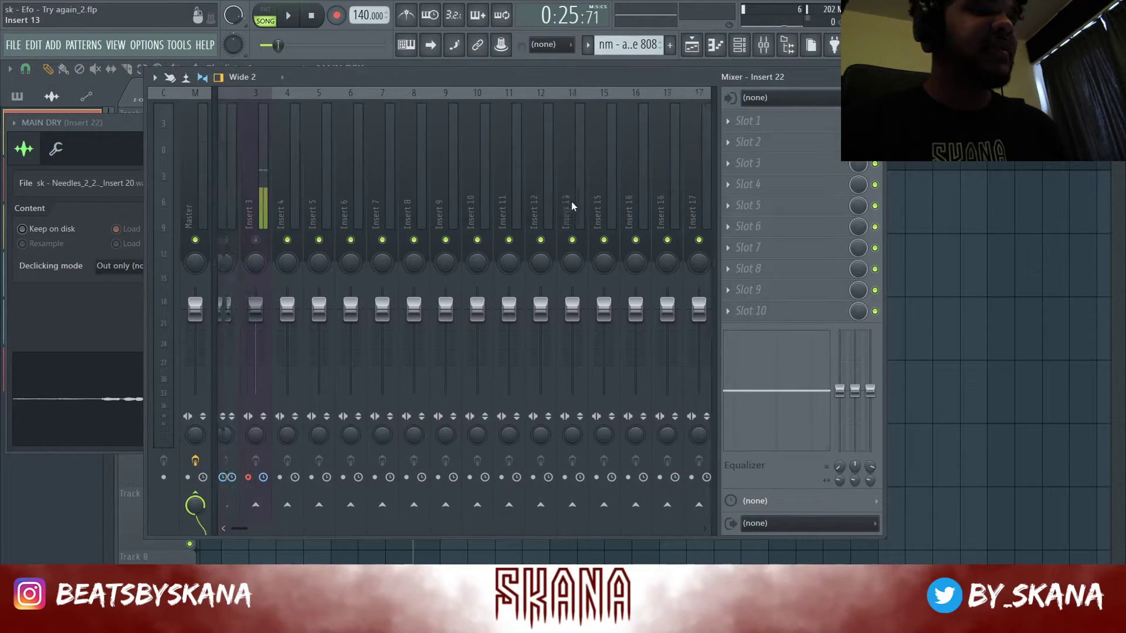
{"action": "scroll", "coordinate": [422, 184], "scroll_direction": "left", "scroll_amount": 3}
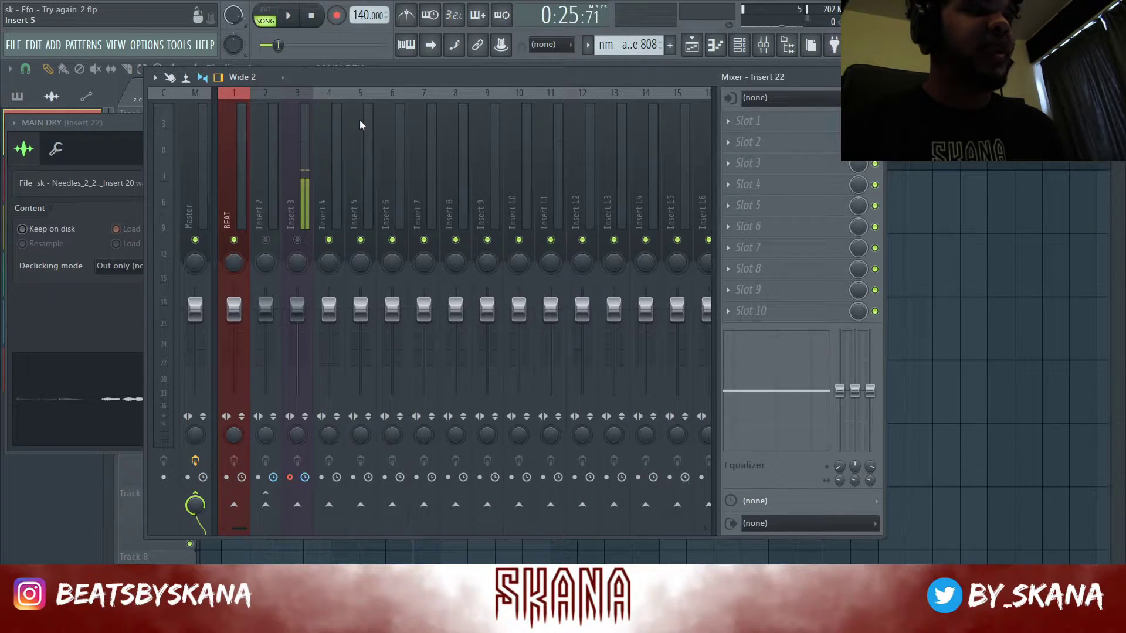
{"action": "left_click", "coordinate": [361, 153]}
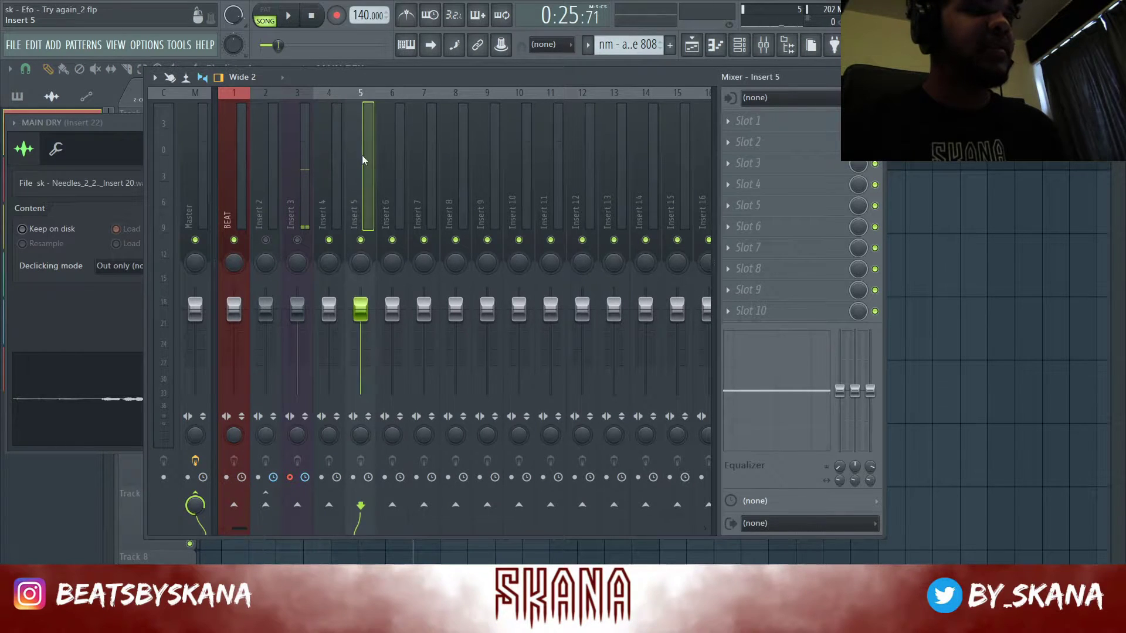
{"action": "left_click", "coordinate": [134, 125]}
{"action": "left_click_drag", "start_coordinate": [398, 146], "coordinate": [399, 193]}
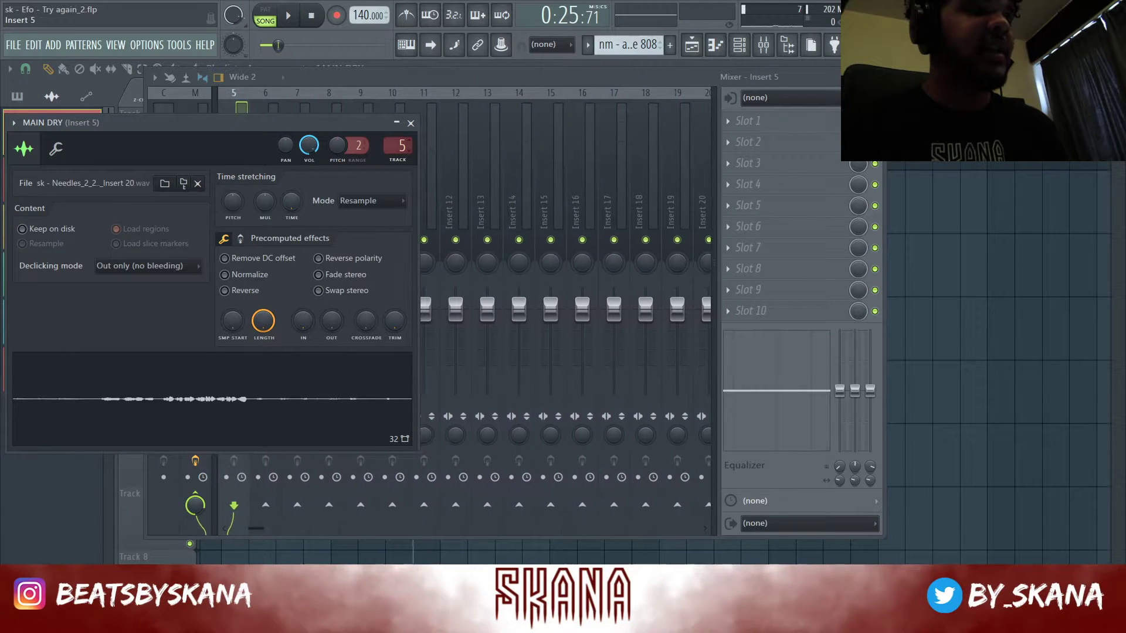
Select mixer Insert 4 and enter VOCALBUS as its new name
{"action": "left_click", "coordinate": [379, 80]}
{"action": "left_click", "coordinate": [339, 116]}
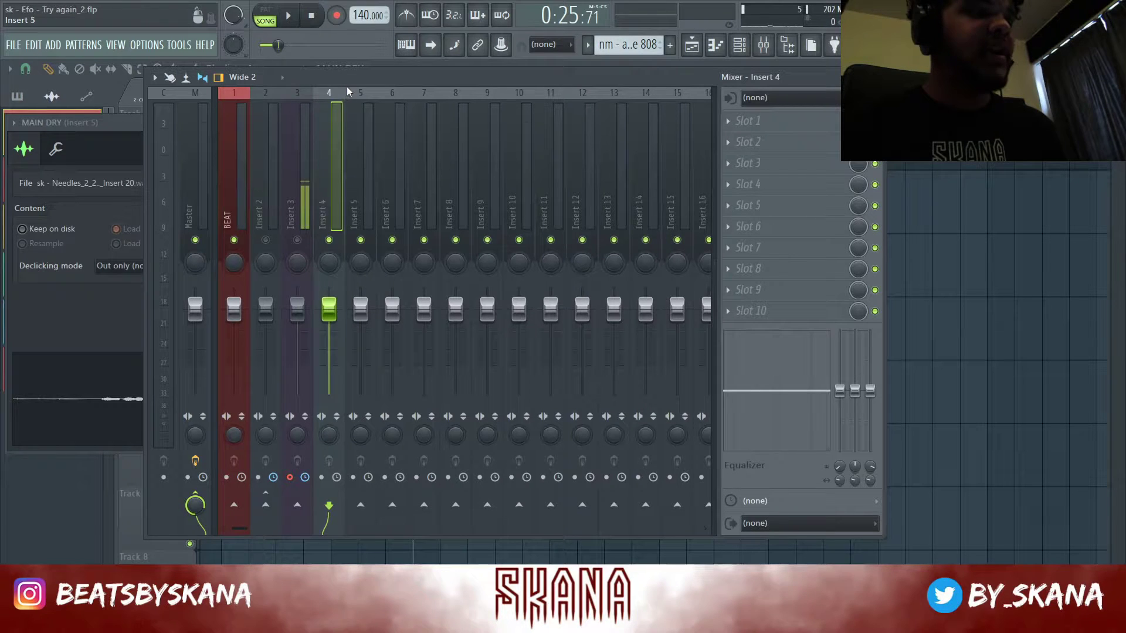
{"action": "left_click", "coordinate": [350, 92]}
{"action": "left_click", "coordinate": [343, 92]}
{"action": "right_click", "coordinate": [344, 89]}
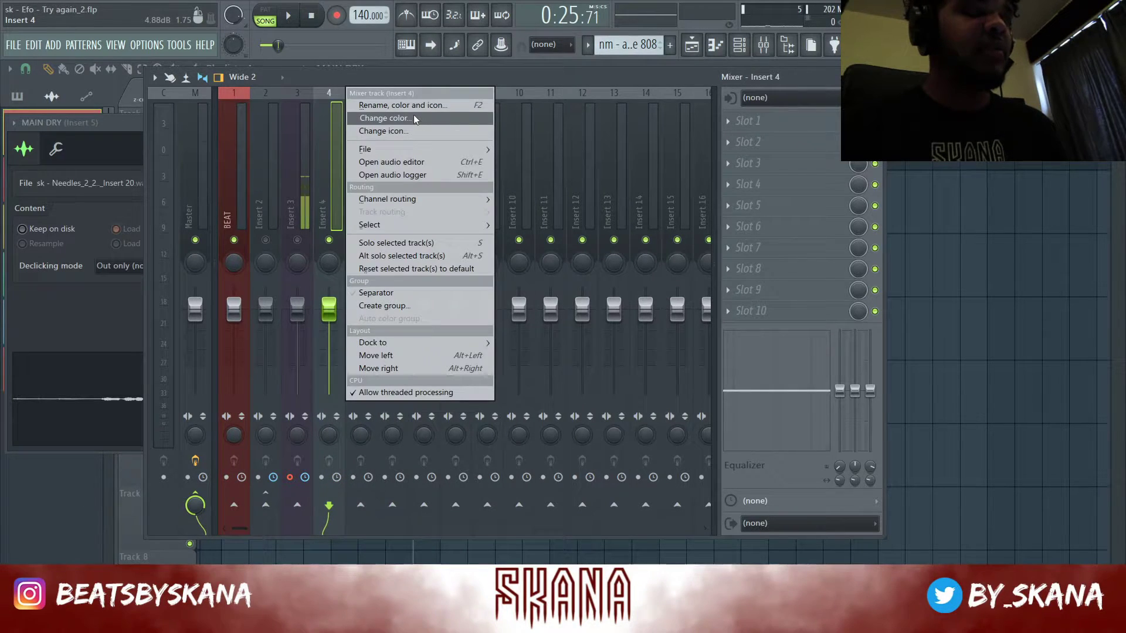
{"action": "left_click", "coordinate": [402, 107]}
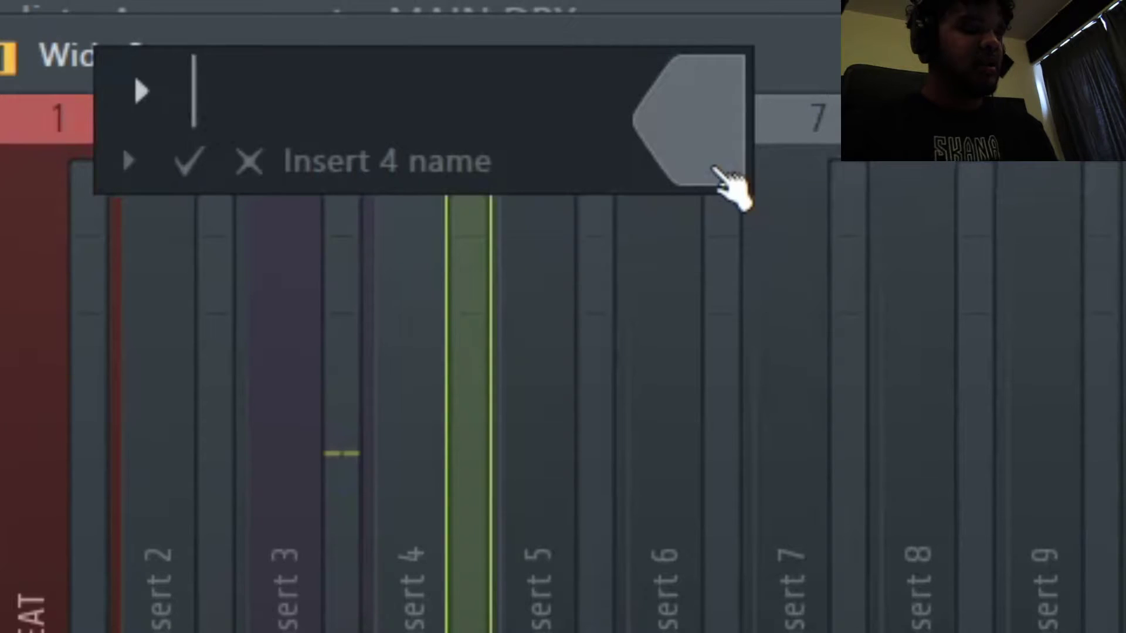
{"action": "type", "text": "VOCALBSUS"}
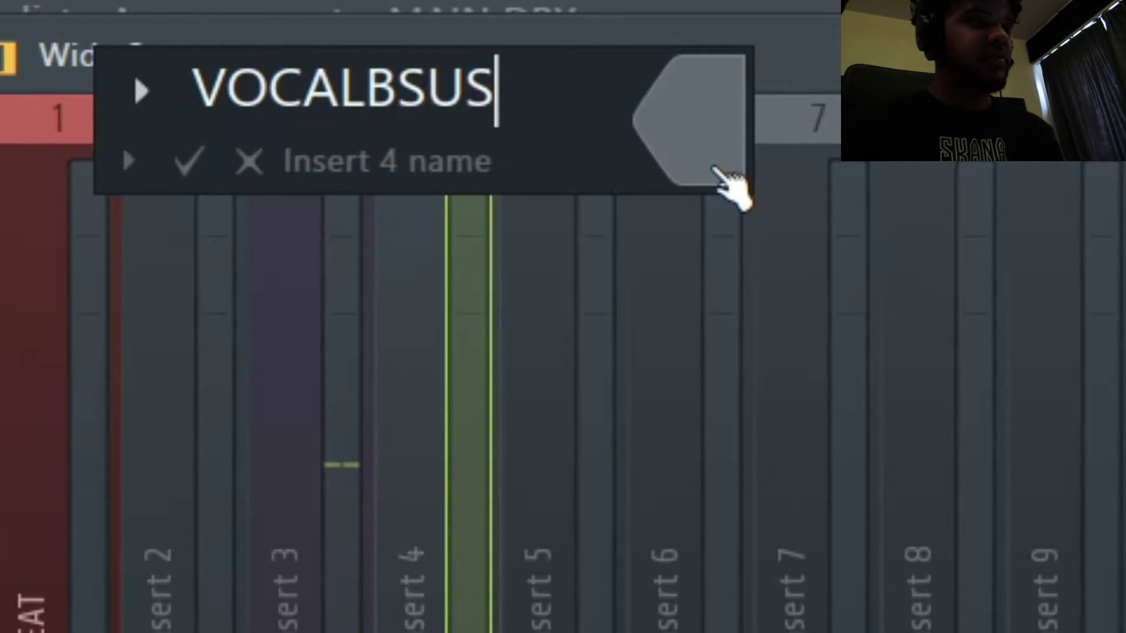
{"action": "key", "text": "BackSpace"}
{"action": "key", "text": "BackSpace"}
{"action": "key", "text": "BackSpace"}
{"action": "key", "text": "BackSpace"}
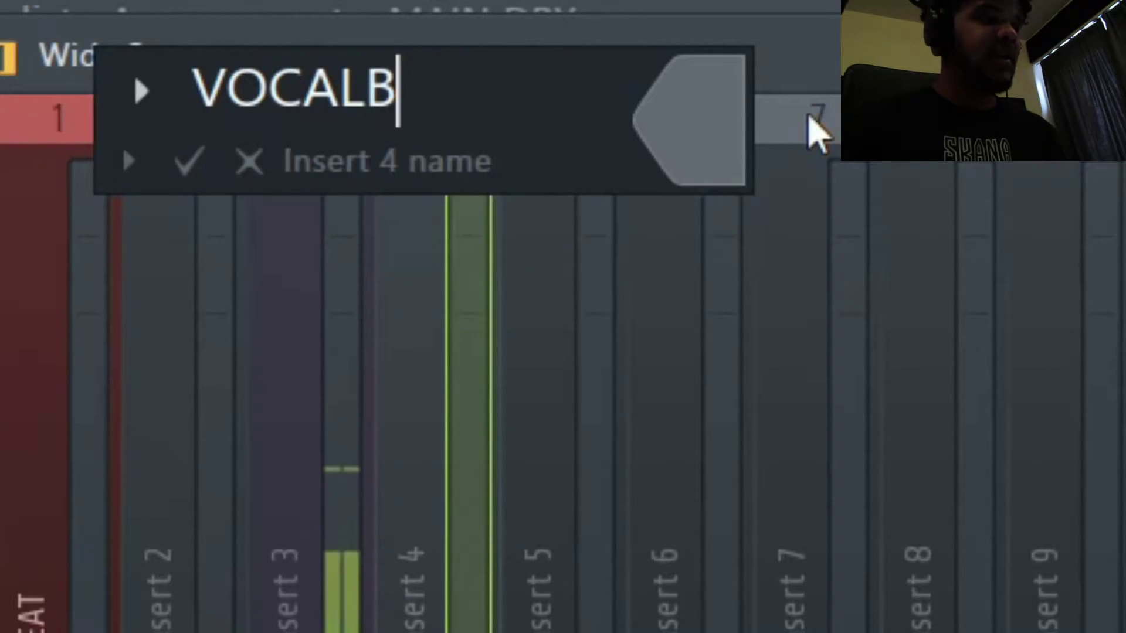
{"action": "type", "text": "BUS"}
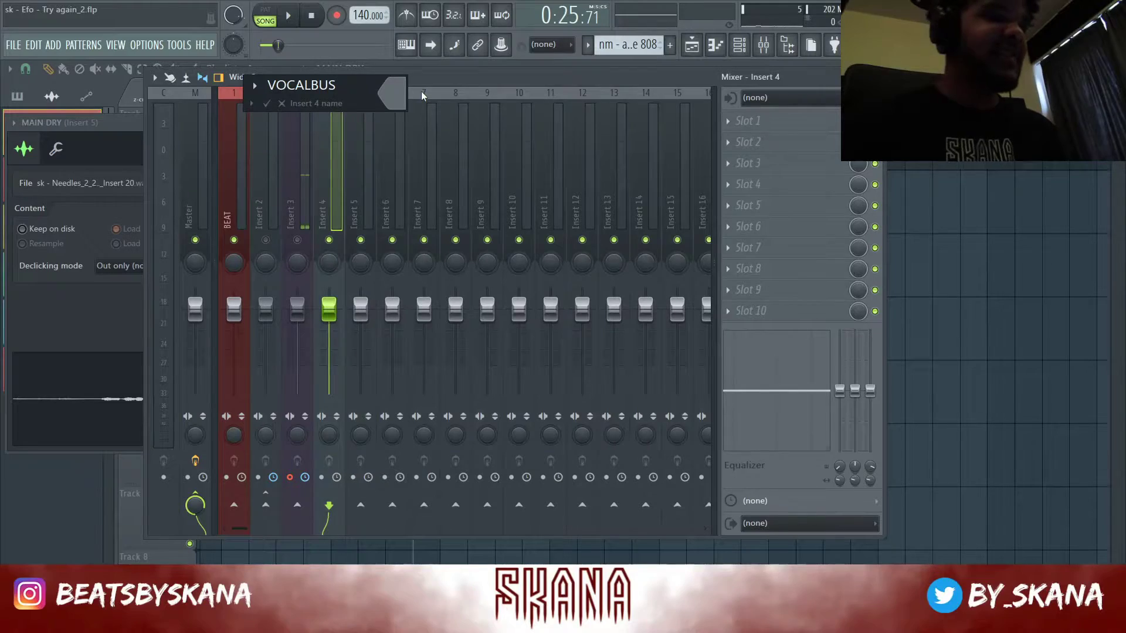
Choose purple as the colour of mixer Insert 4 and apply the new name and colour
{"action": "left_click", "coordinate": [408, 101]}
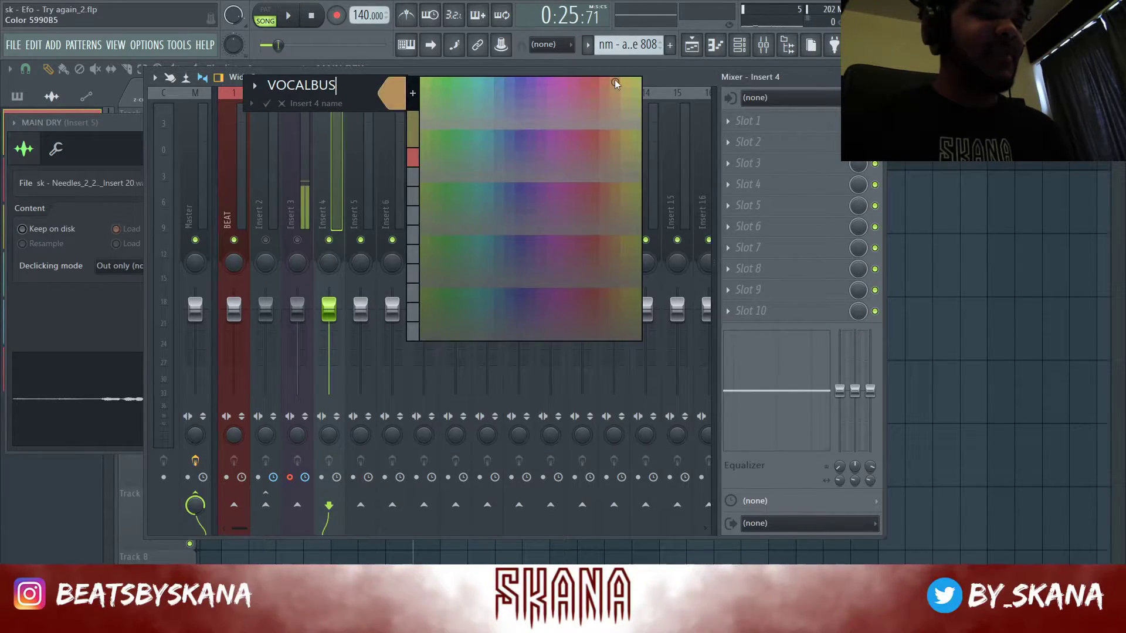
{"action": "left_click", "coordinate": [526, 86]}
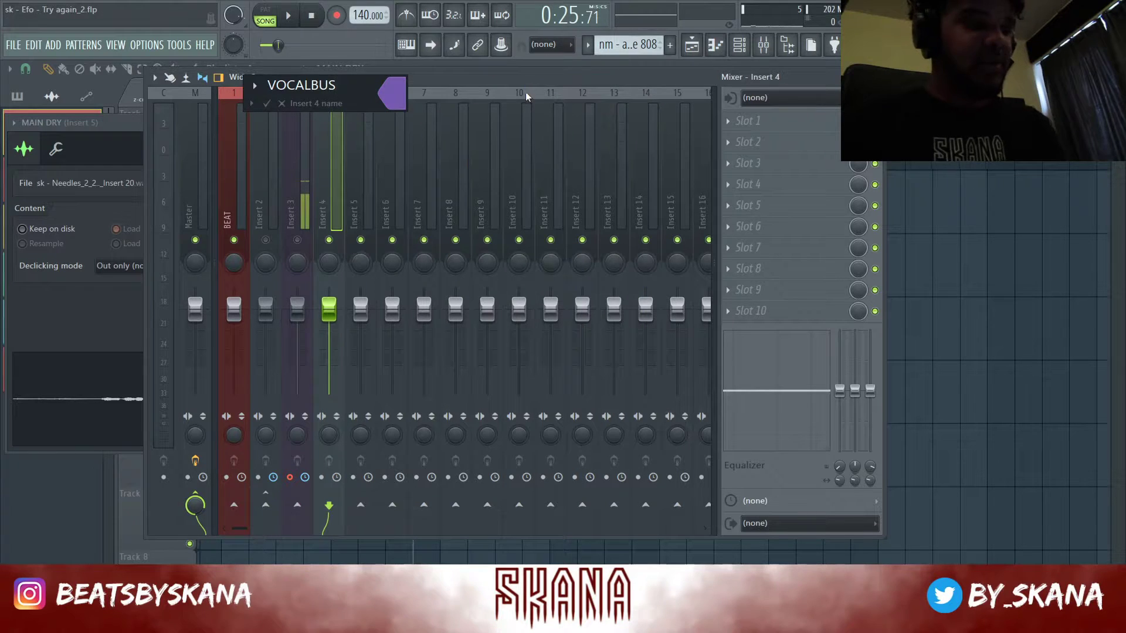
{"action": "key", "text": "Return"}
Route mixer Inserts 5 to 8 only to VOCALBUS and give all four the pink Vocal name preset
{"action": "left_click", "coordinate": [396, 124]}
{"action": "left_click", "coordinate": [369, 124]}
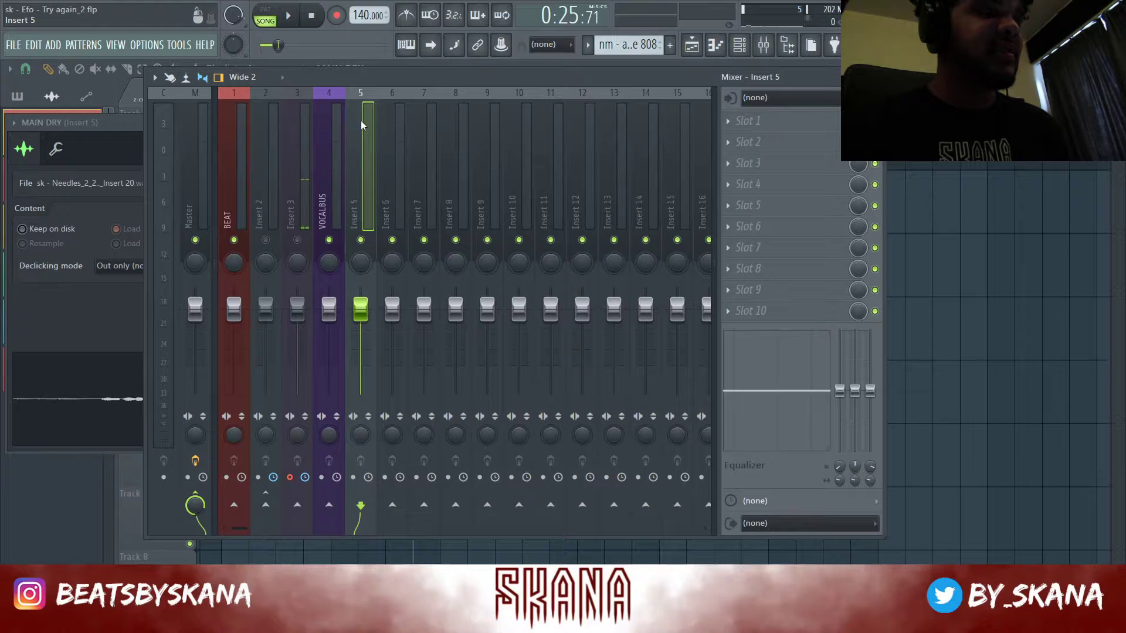
{"action": "left_click_drag", "start_coordinate": [367, 123], "coordinate": [452, 119]}
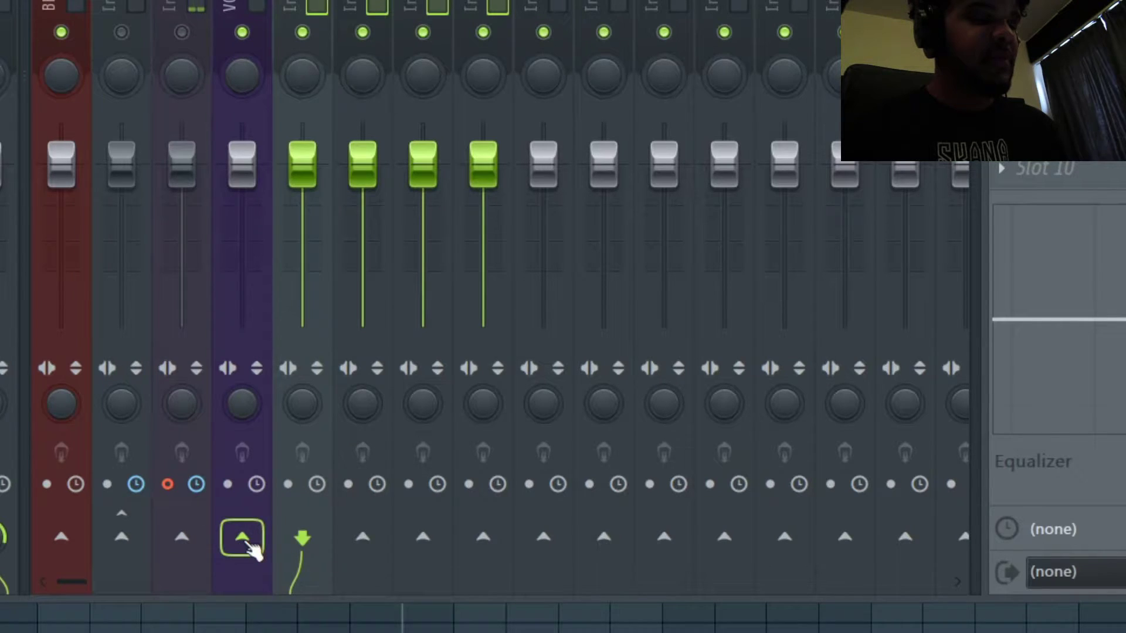
{"action": "right_click", "coordinate": [254, 551]}
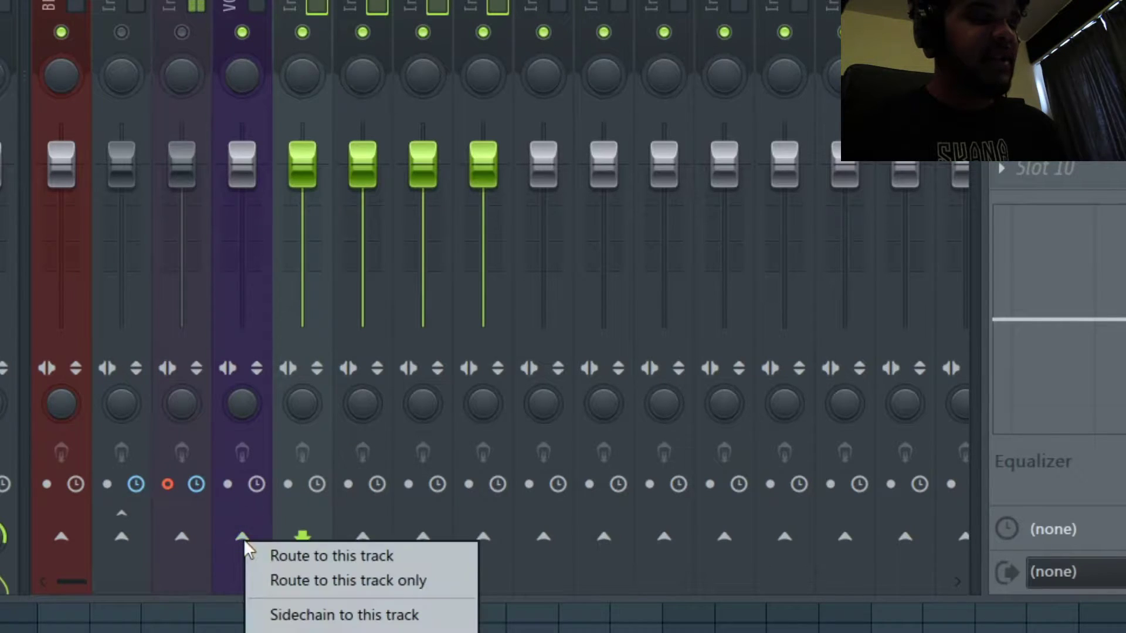
{"action": "left_click", "coordinate": [322, 582]}
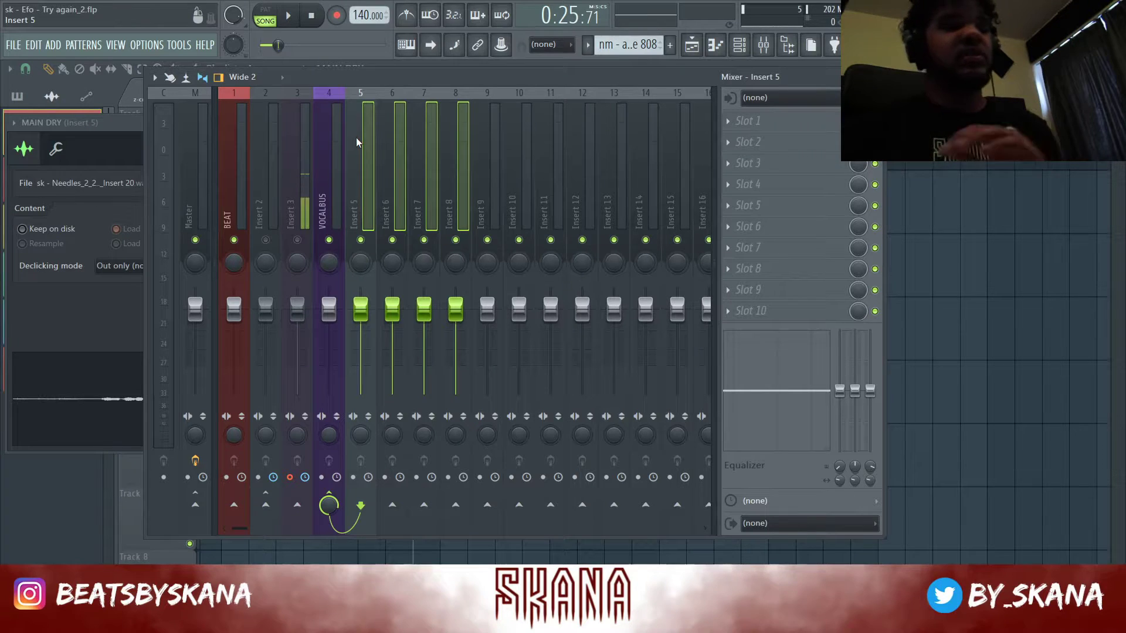
{"action": "key", "text": "F2"}
{"action": "left_click", "coordinate": [258, 102]}
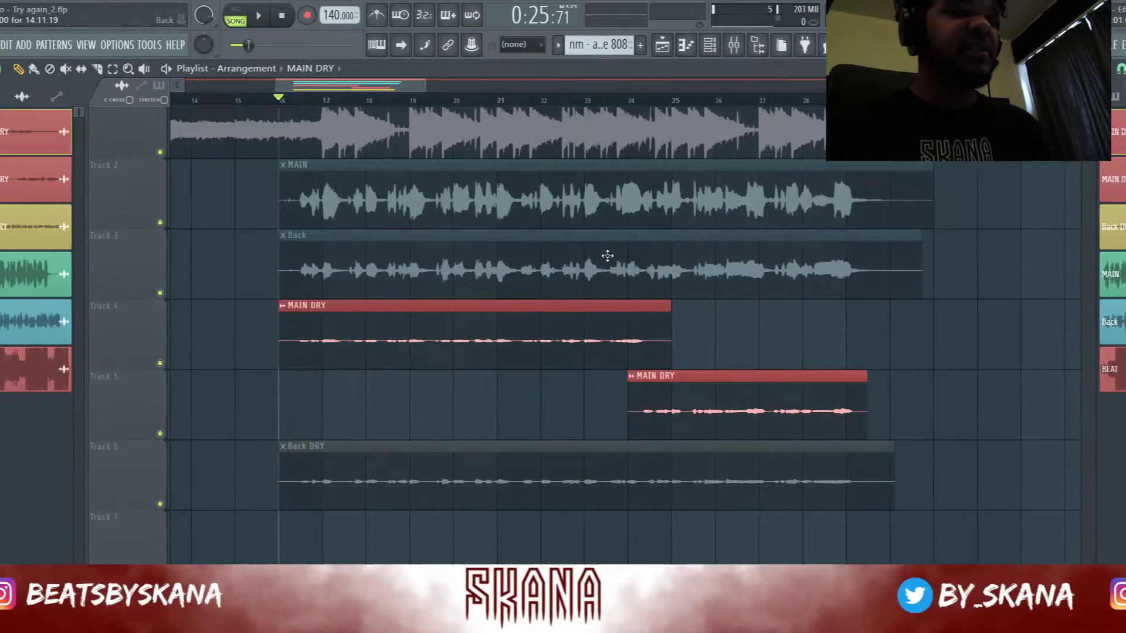
Assign the MAIN DRY clip on playlist Track 5 to the first Vocal mixer track
{"action": "scroll", "coordinate": [607, 255], "scroll_direction": "up", "scroll_amount": 1}
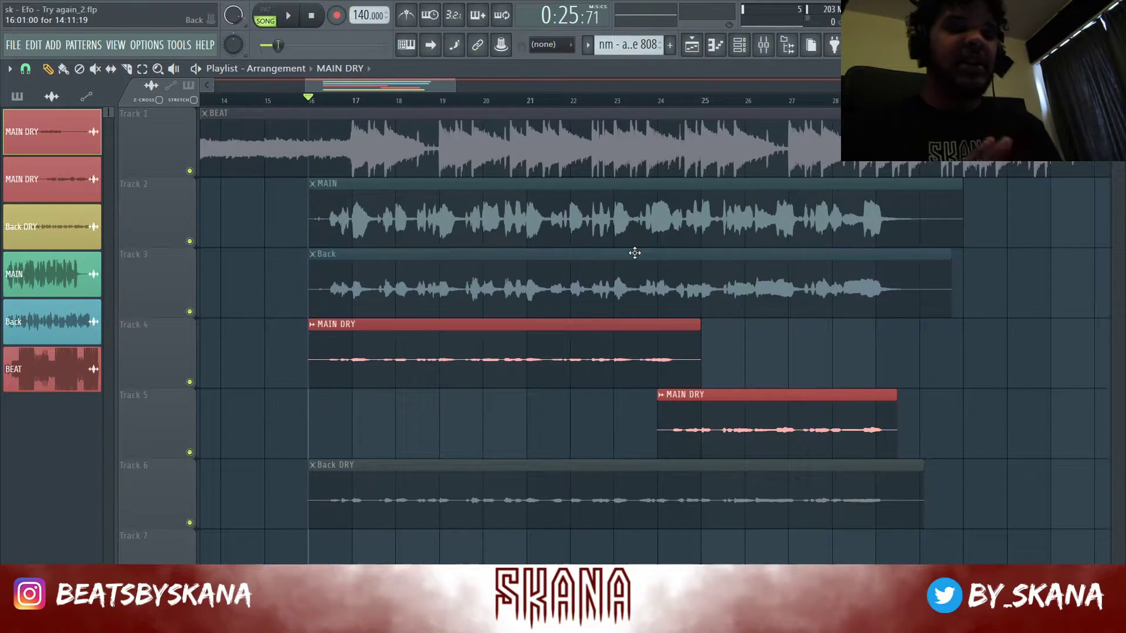
{"action": "left_click", "coordinate": [805, 369]}
{"action": "right_click", "coordinate": [799, 384]}
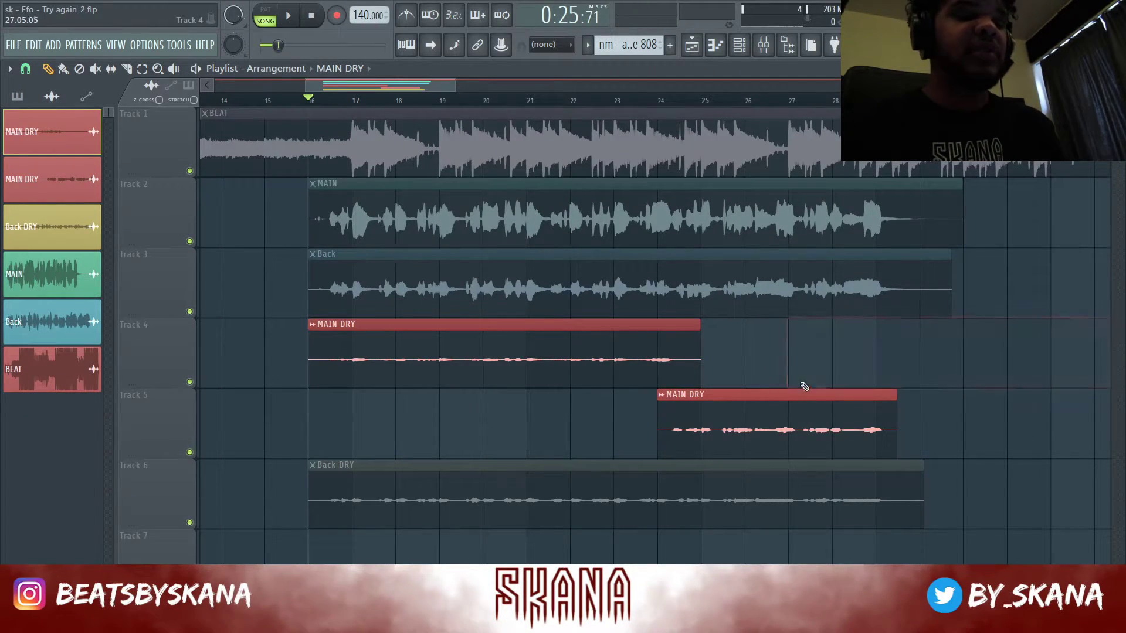
{"action": "double_click", "coordinate": [784, 407]}
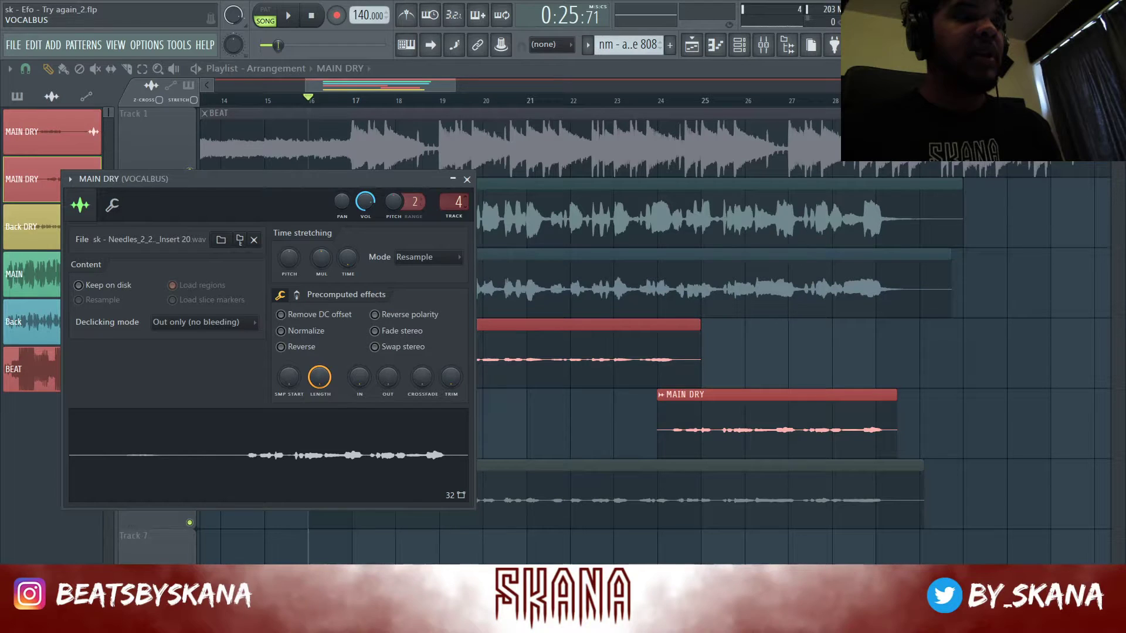
{"action": "key", "text": "Escape"}
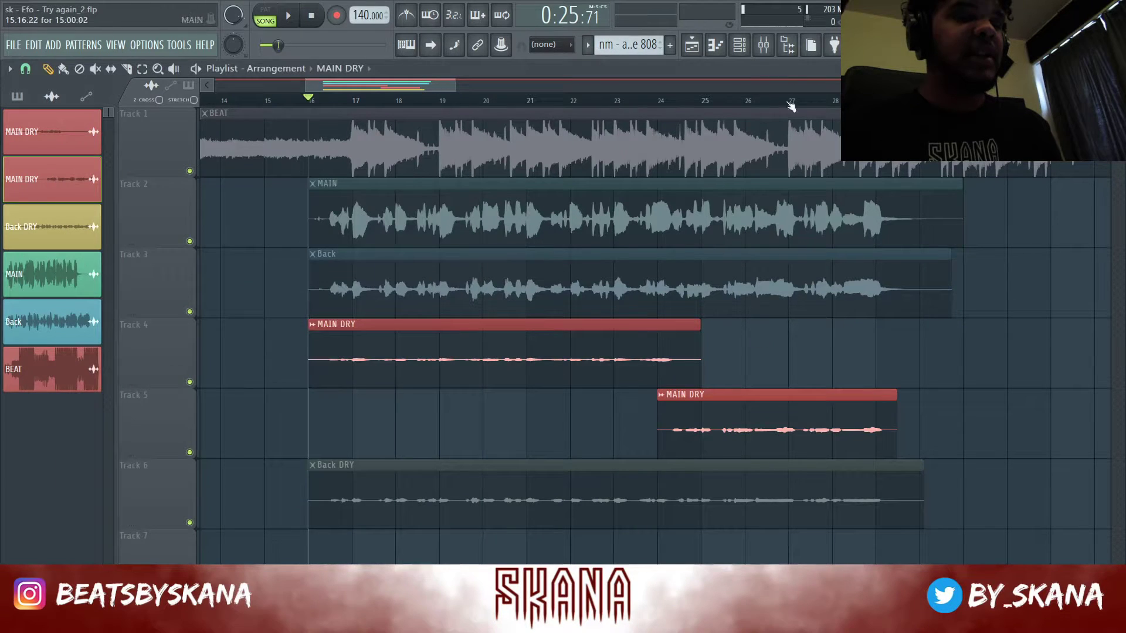
Load Fruity Parametric EQ 2 into effect slot 2 of the first Vocal mixer track
{"action": "left_click", "coordinate": [763, 48]}
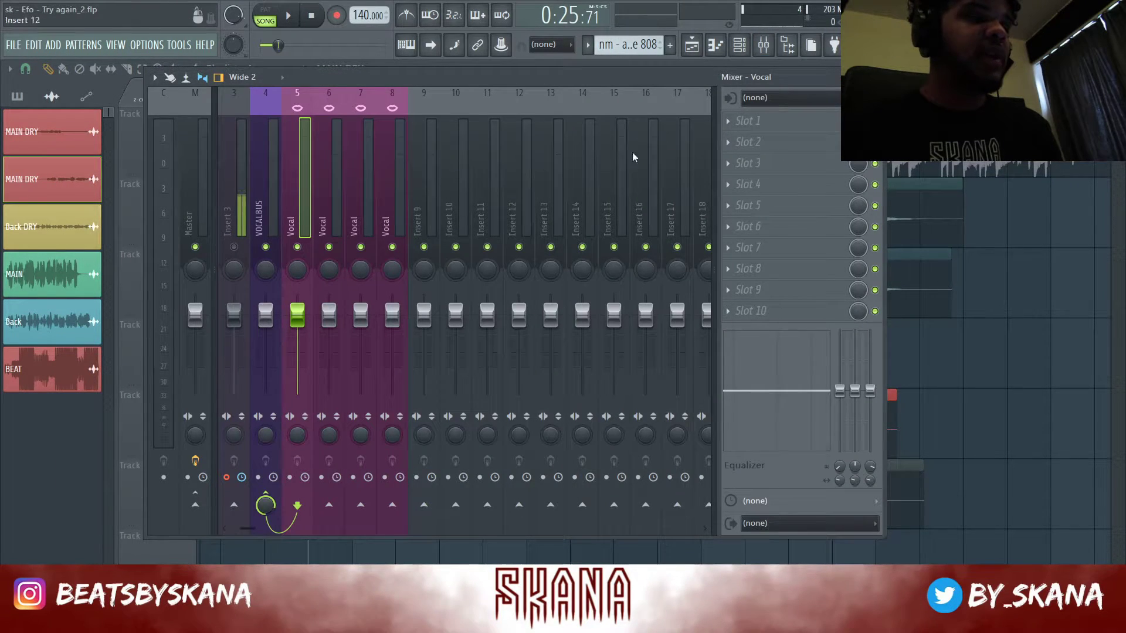
{"action": "left_click", "coordinate": [754, 146]}
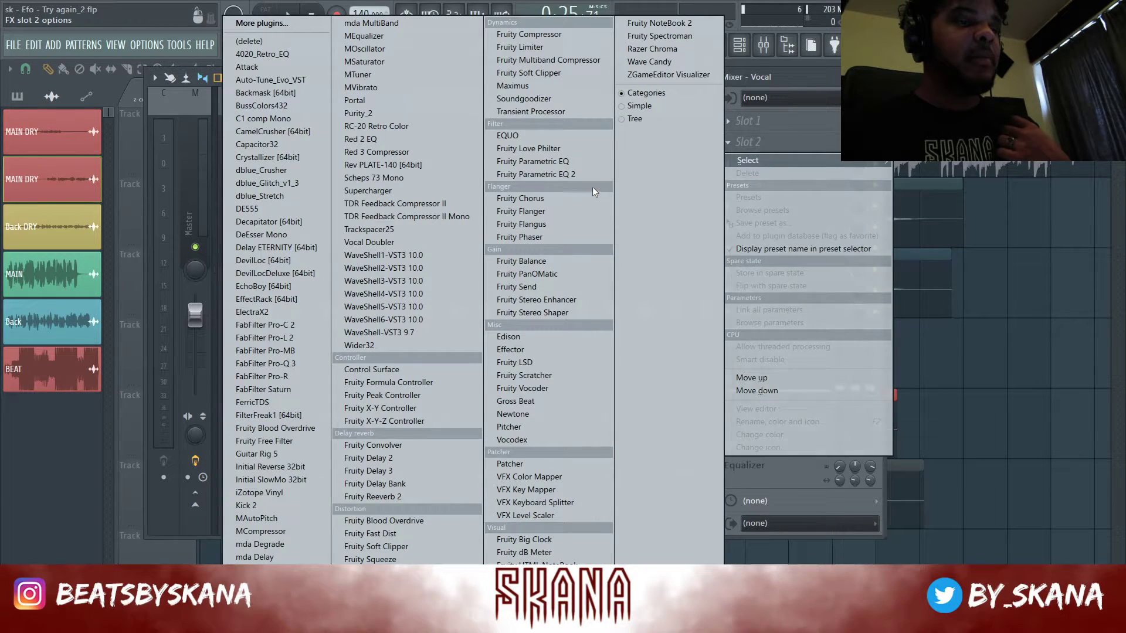
{"action": "left_click", "coordinate": [564, 175]}
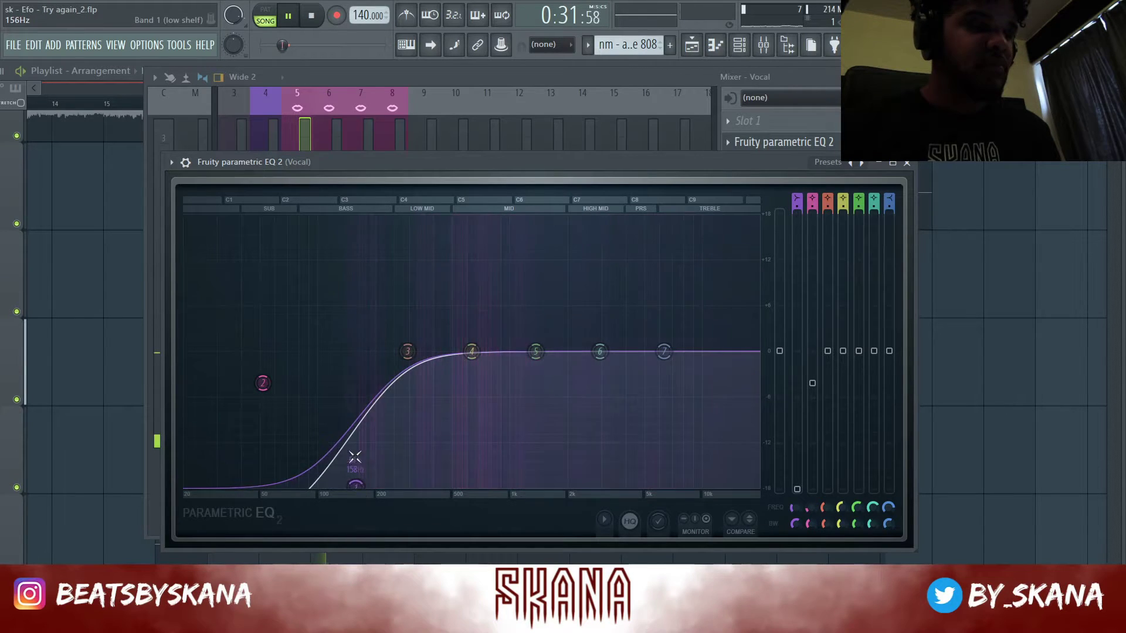
Raise the low-cut frequency of EQ band 1 slightly and play back the vocals to check it
{"action": "mouse_move", "coordinate": [355, 474]}
{"action": "left_mouse_down"}
{"action": "mouse_move", "coordinate": [506, 485]}
{"action": "mouse_move", "coordinate": [366, 485]}
{"action": "left_mouse_up"}
{"action": "key", "text": "space"}
{"action": "key", "text": "space"}
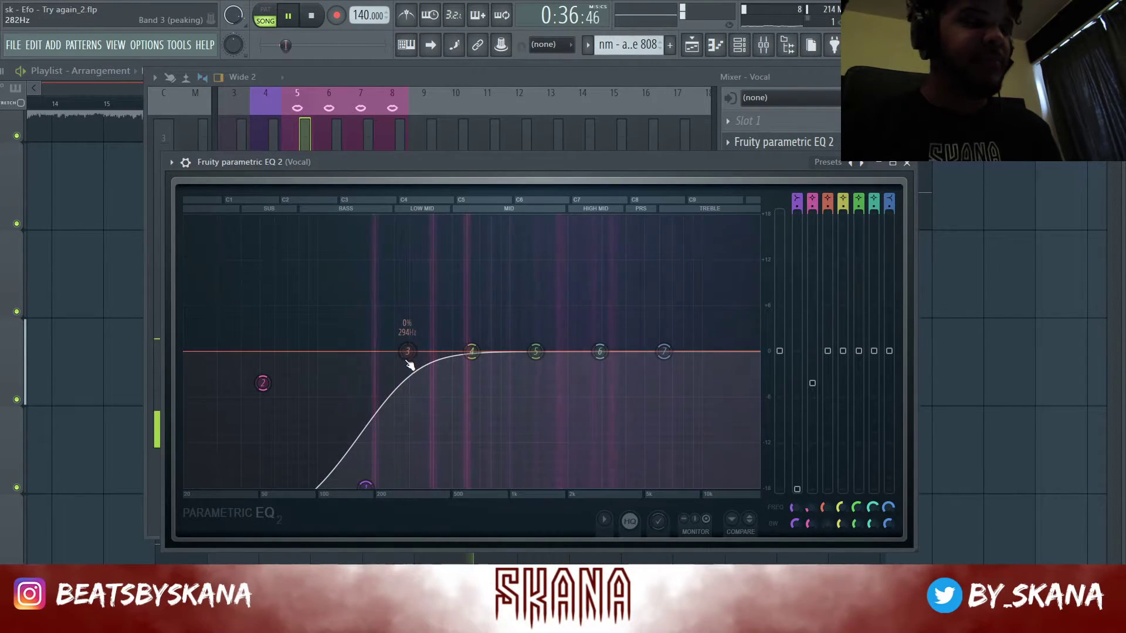
Sweep narrow boosts on EQ bands 3 to 6 during playback and turn each into a cut, with band 6 at about -5.7 dB, 3248 Hz
{"action": "key", "text": "space"}
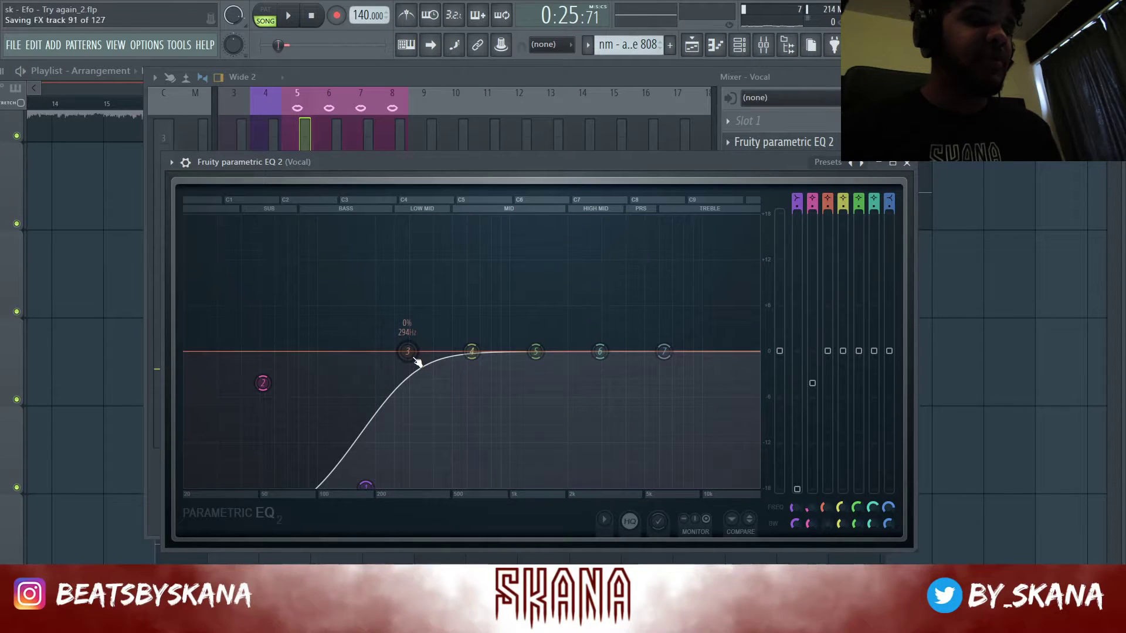
{"action": "left_click_drag", "start_coordinate": [416, 361], "coordinate": [398, 247]}
{"action": "left_click_drag", "start_coordinate": [470, 227], "coordinate": [378, 223]}
{"action": "key", "text": "space"}
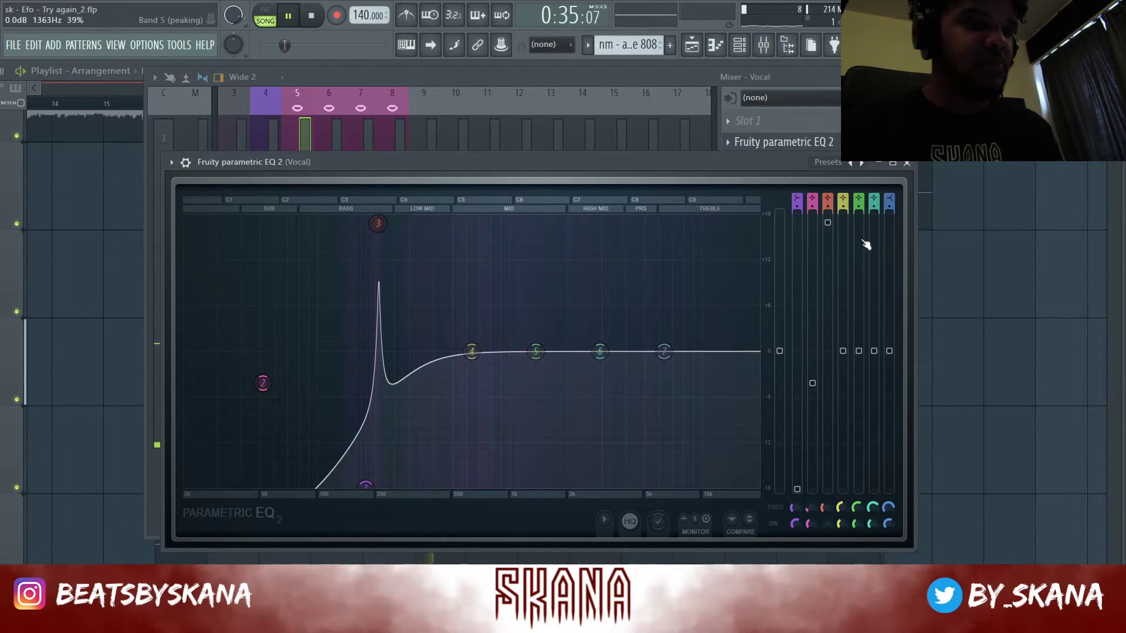
{"action": "left_click_drag", "start_coordinate": [828, 223], "coordinate": [828, 383]}
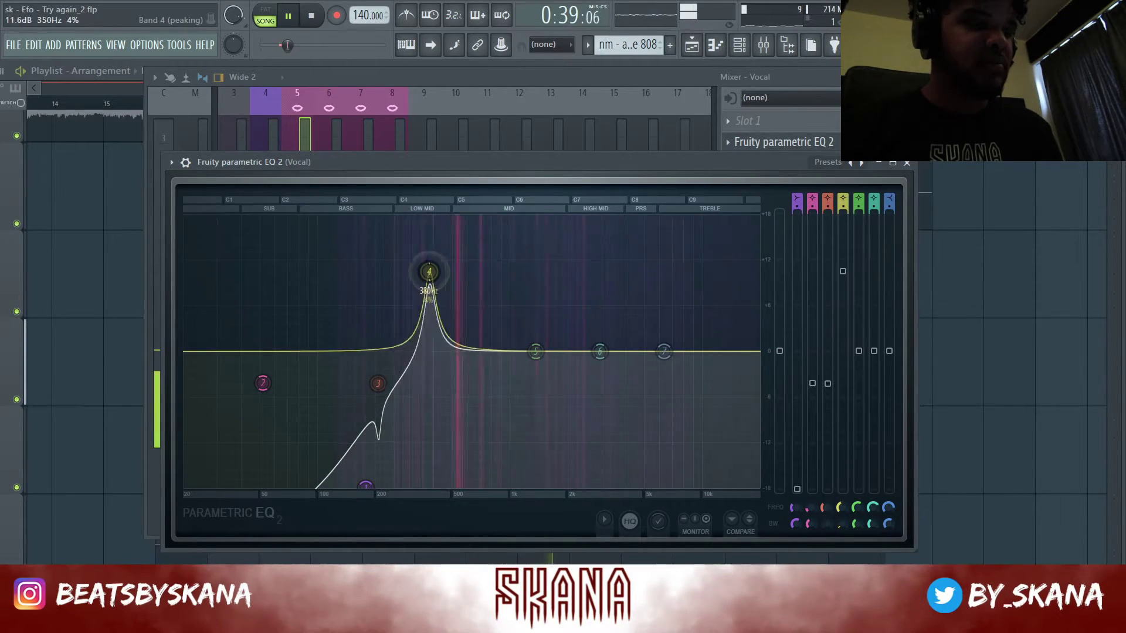
{"action": "left_click_drag", "start_coordinate": [428, 272], "coordinate": [426, 231]}
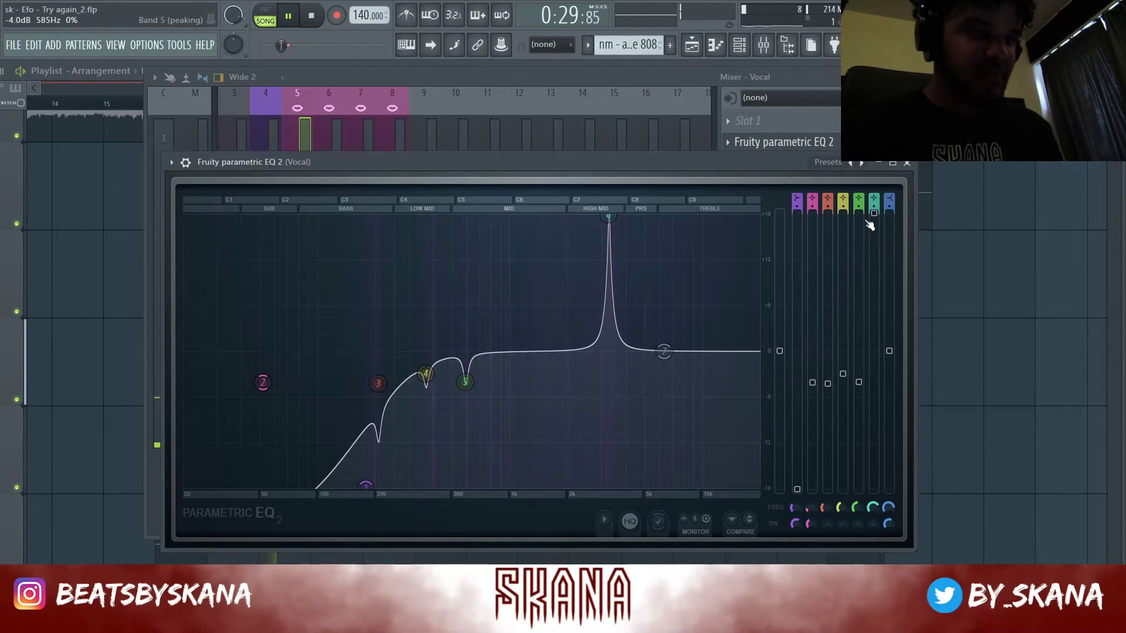
{"action": "left_click_drag", "start_coordinate": [609, 217], "coordinate": [608, 395]}
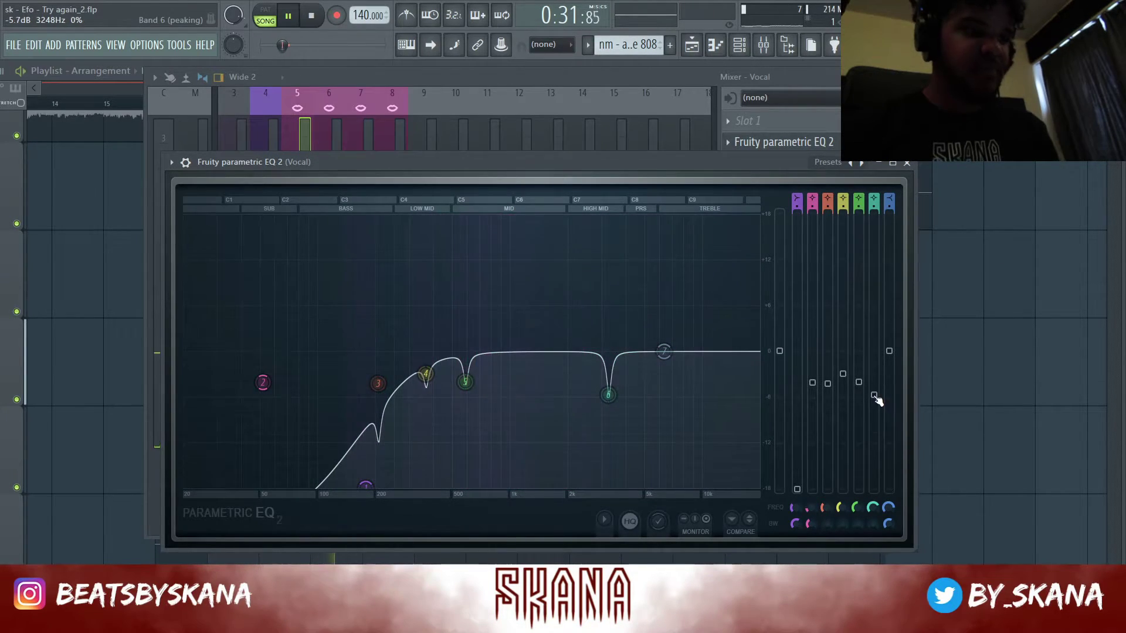
Load Fruity Compressor into effect slot 3 of the first Vocal mixer track and move its window clear of the vocal faders
{"action": "left_click", "coordinate": [758, 164]}
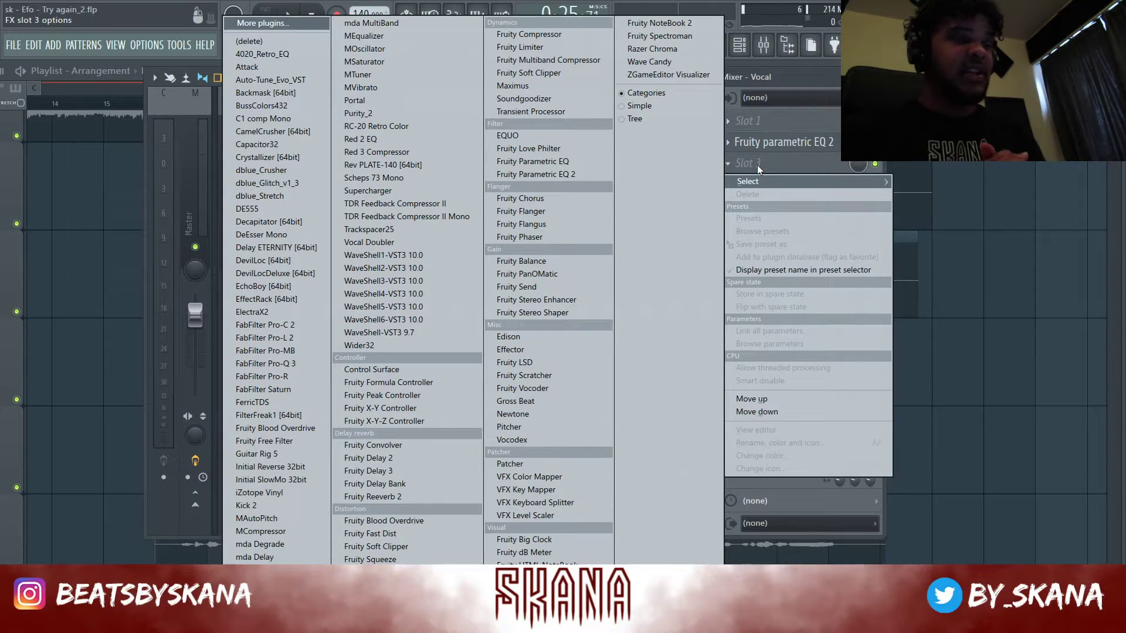
{"action": "left_click", "coordinate": [521, 34]}
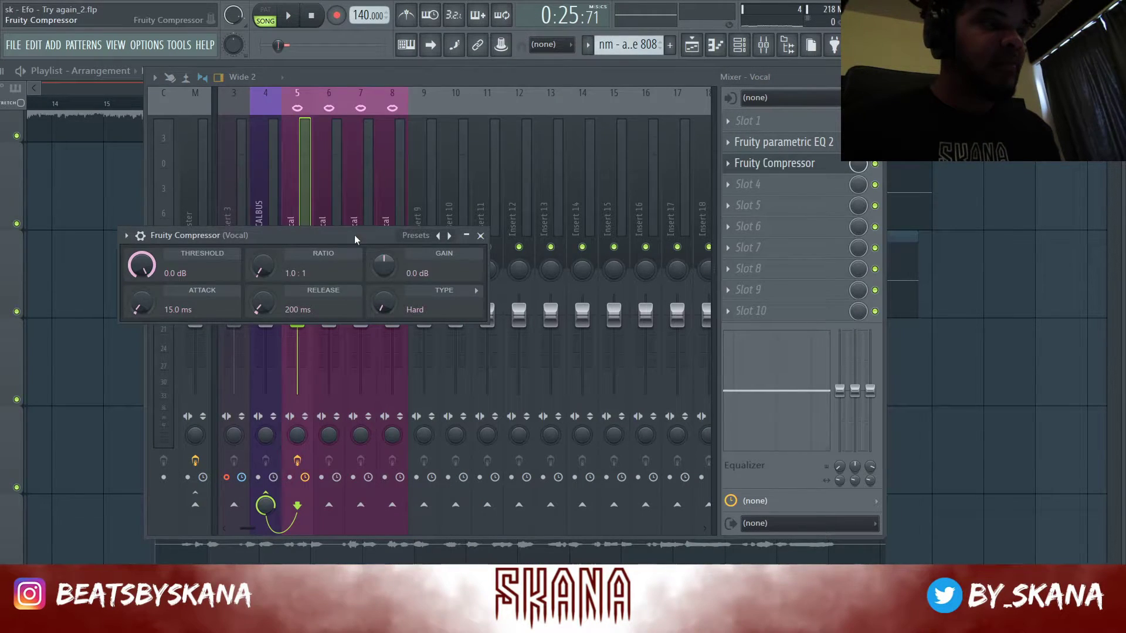
{"action": "left_click_drag", "start_coordinate": [354, 235], "coordinate": [558, 223]}
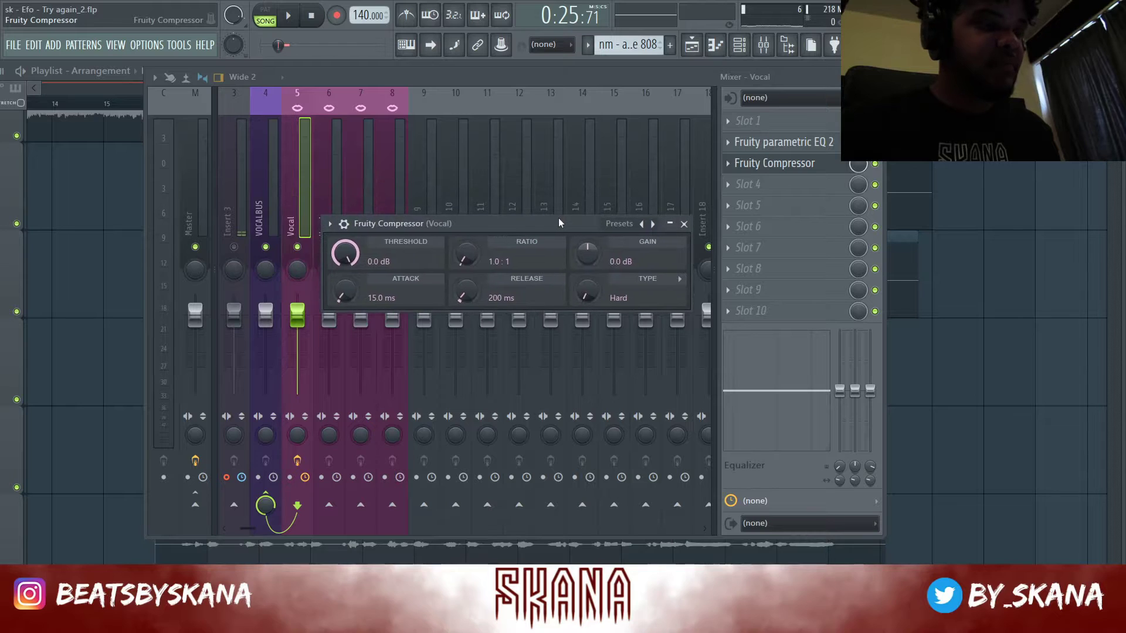
Set the compressor to threshold -11.7 dB, ratio 7.0:1, attack 0.9 ms, release 153 ms and type Vintage/R
{"action": "left_click_drag", "start_coordinate": [351, 291], "coordinate": [351, 294]}
{"action": "right_click", "coordinate": [351, 292]}
{"action": "left_click", "coordinate": [351, 291]}
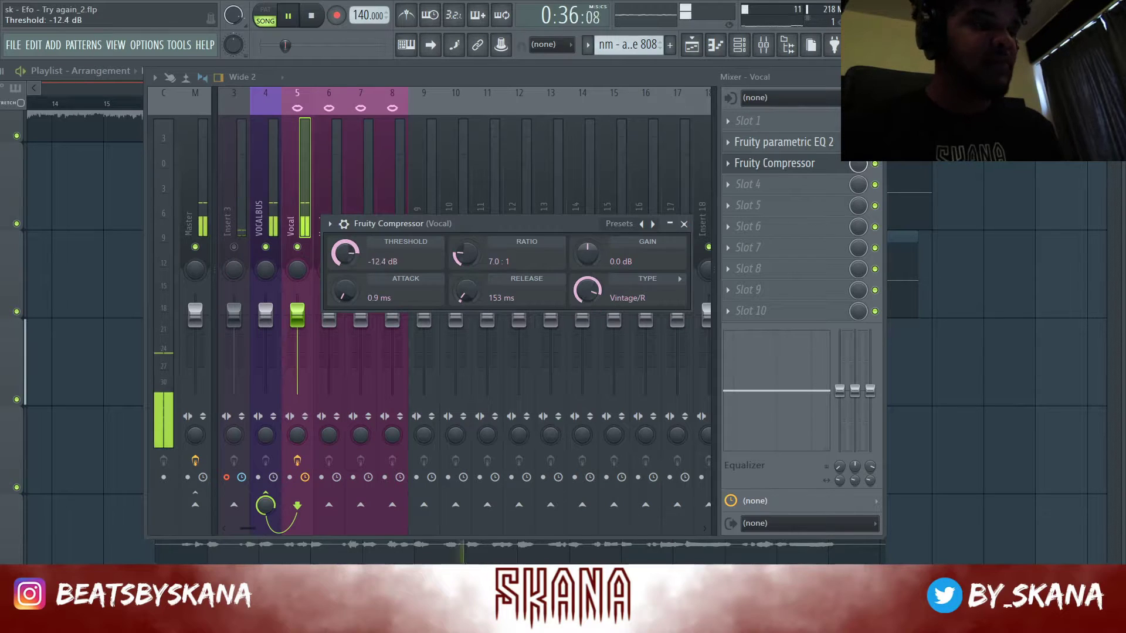
{"action": "key", "text": "space"}
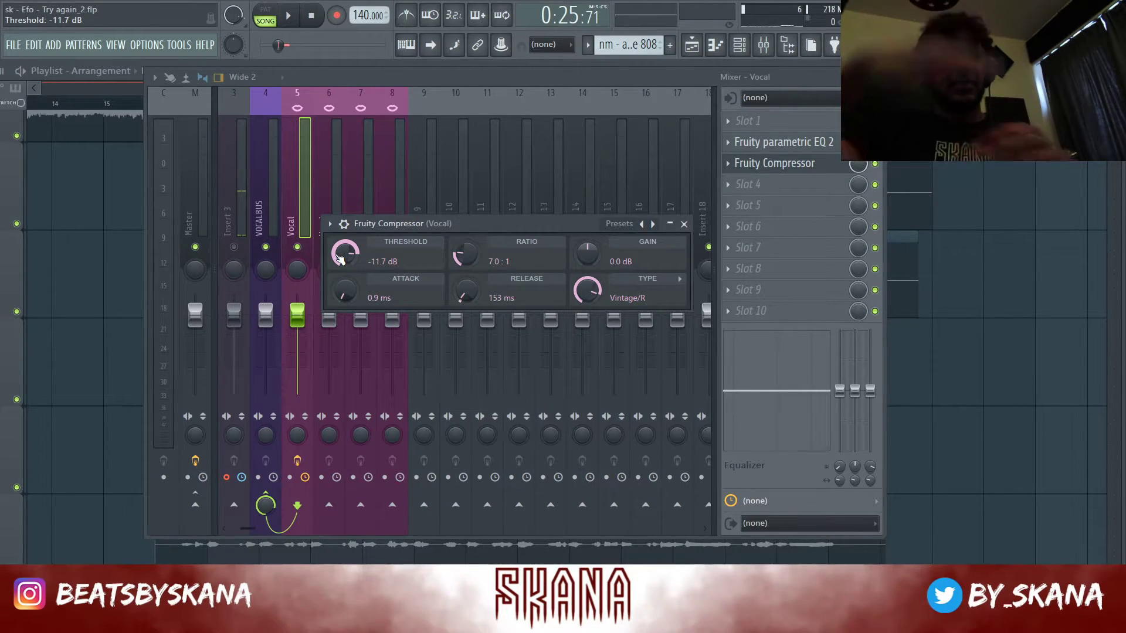
Examine the waveform levels of the MAIN DRY clips in the playlist and return to the vocal's compressor in the mixer
{"action": "left_click", "coordinate": [933, 328]}
{"action": "scroll", "coordinate": [324, 292], "scroll_direction": "up", "scroll_amount": 4}
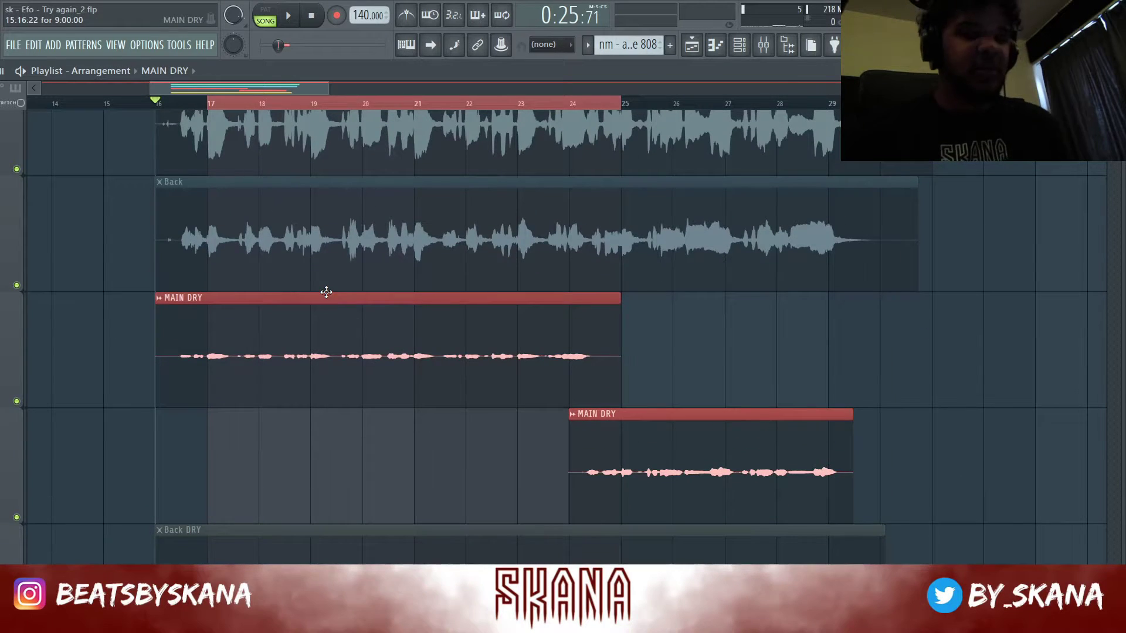
{"action": "scroll", "coordinate": [319, 255], "scroll_direction": "down", "scroll_amount": 1}
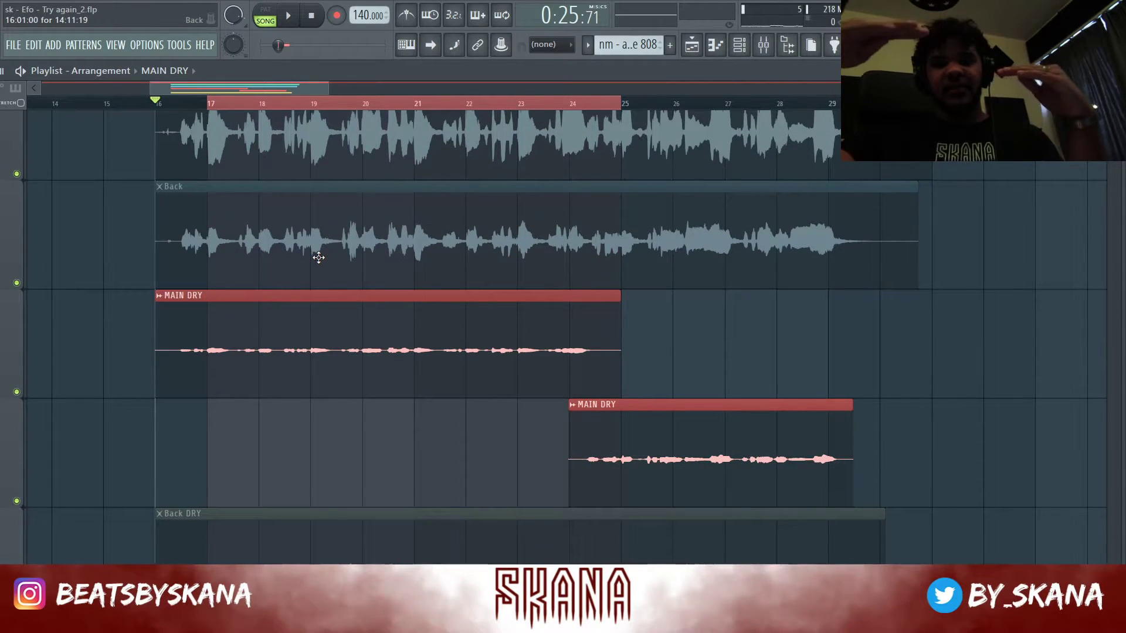
{"action": "left_click", "coordinate": [763, 44]}
{"action": "left_click", "coordinate": [797, 162]}
Play the vocals while sweeping the compressor's threshold, settling at -17.4 dB, and raise its gain to 5.1 dB
{"action": "key", "text": "space"}
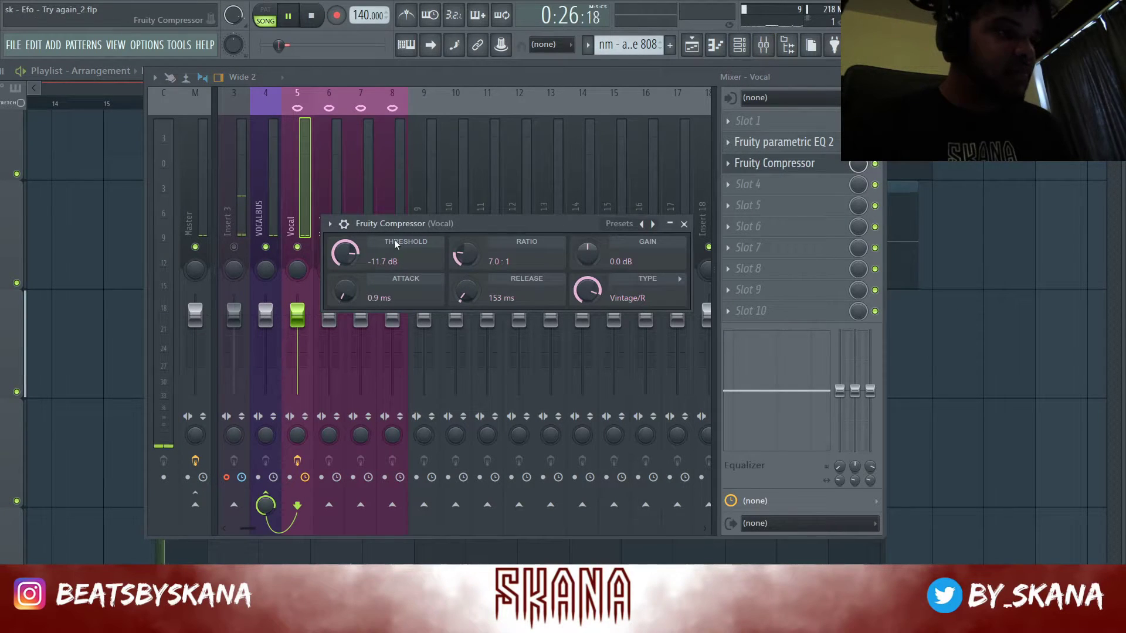
{"action": "left_click_drag", "start_coordinate": [345, 253], "coordinate": [345, 281]}
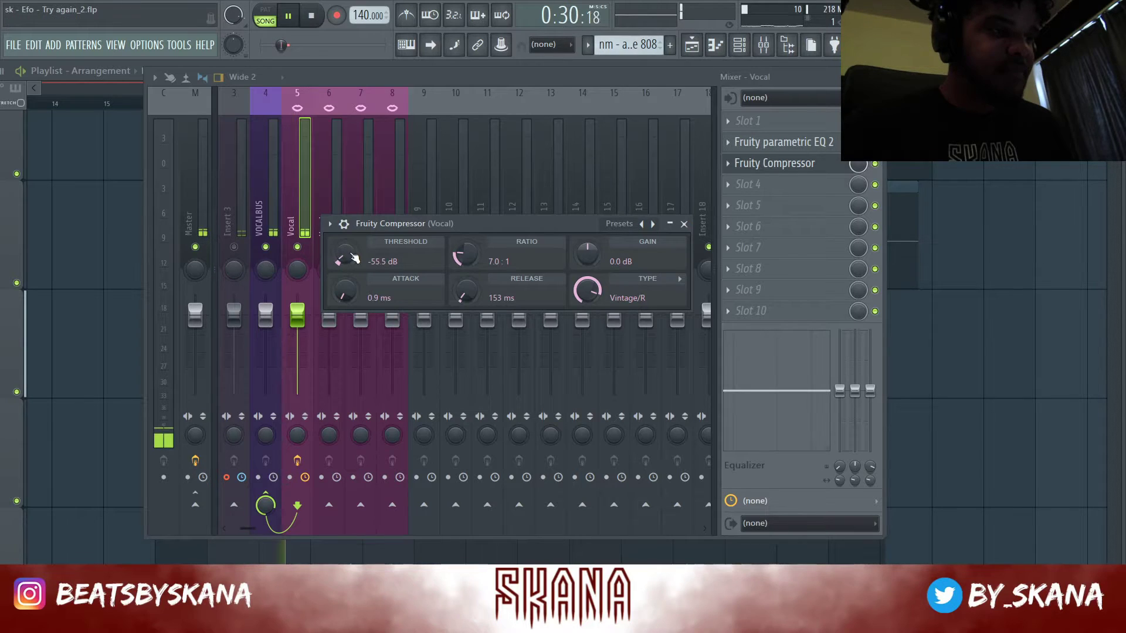
{"action": "scroll", "coordinate": [338, 259], "scroll_direction": "up", "scroll_amount": 3}
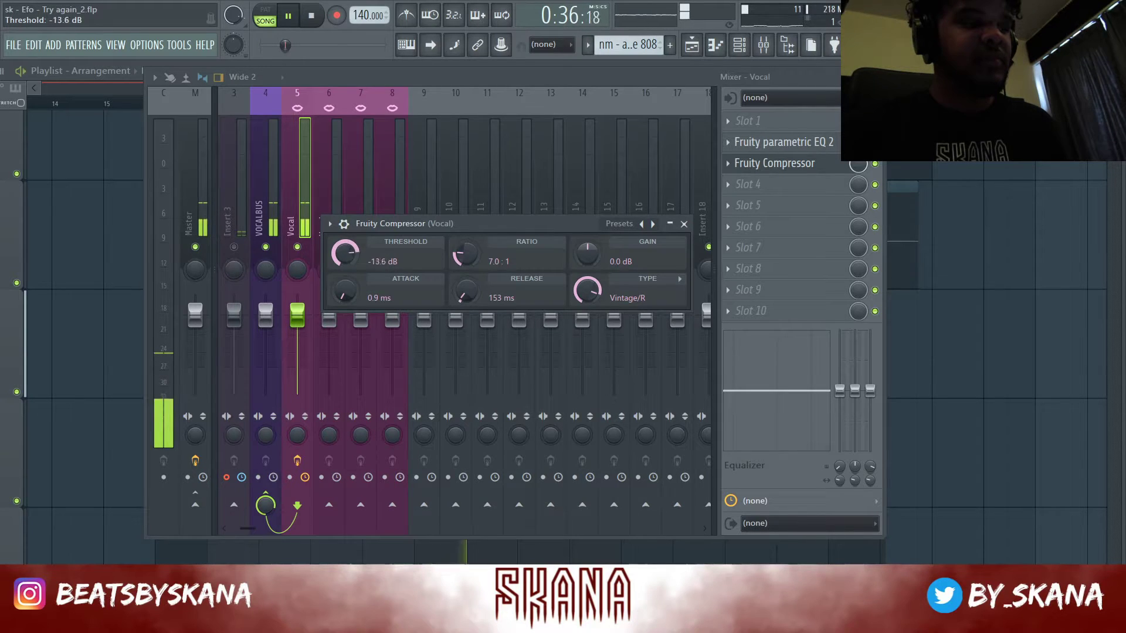
{"action": "left_click_drag", "start_coordinate": [343, 256], "coordinate": [343, 258]}
{"action": "left_click_drag", "start_coordinate": [587, 253], "coordinate": [586, 242]}
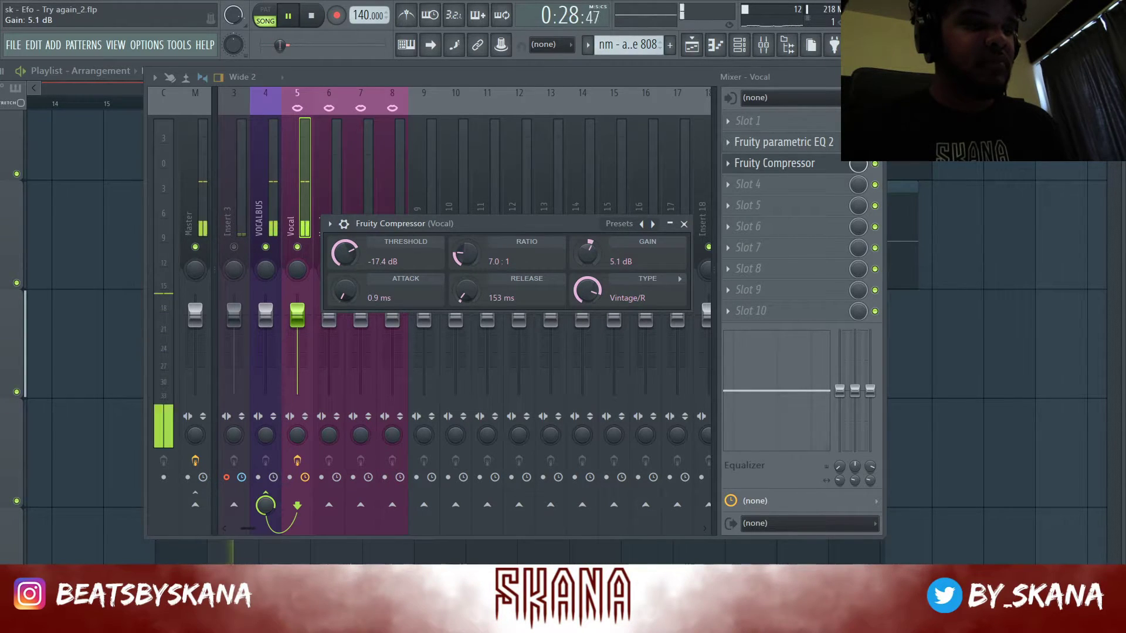
Load Maximus into effect slot 4 of the VOCALBUS track and apply its De-esser narrow-band preset
{"action": "left_click", "coordinate": [783, 189]}
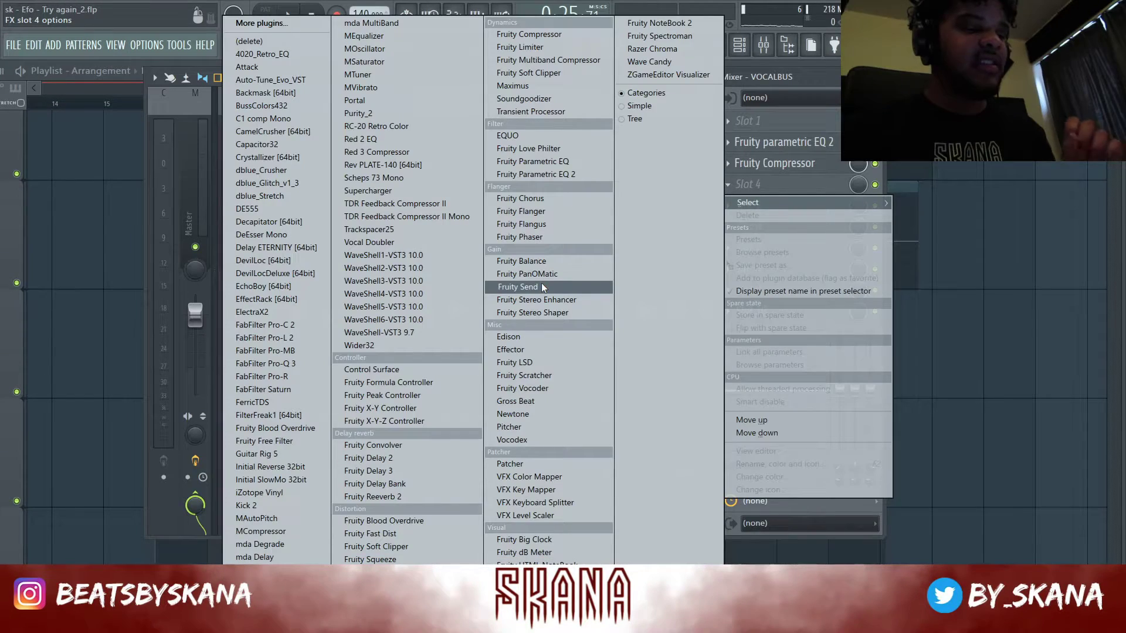
{"action": "left_click", "coordinate": [513, 86]}
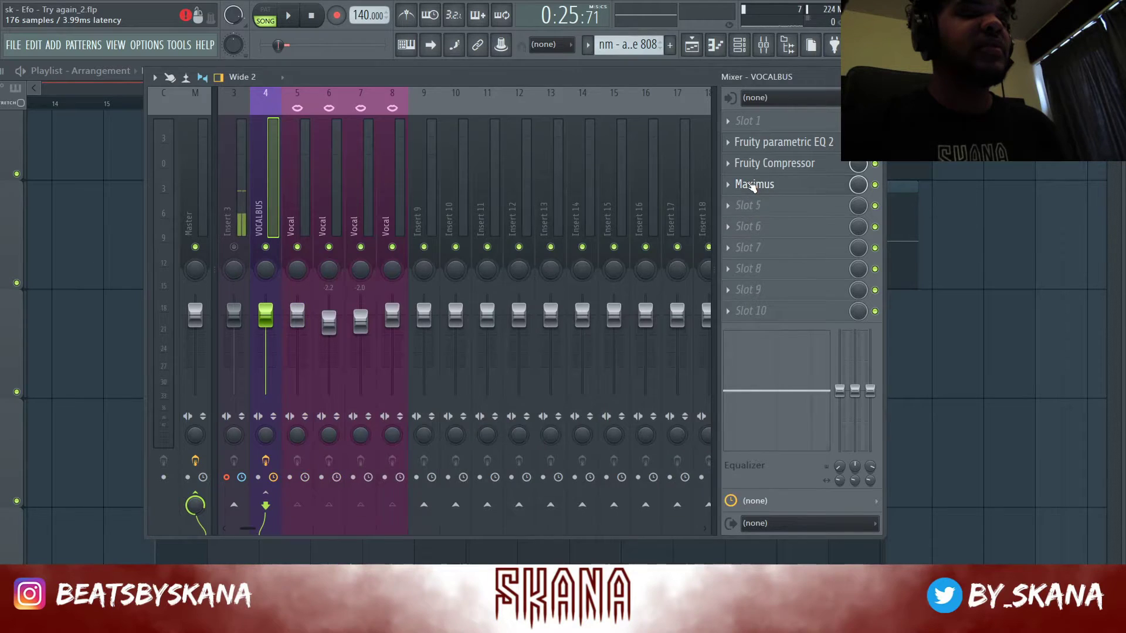
{"action": "left_click", "coordinate": [690, 220]}
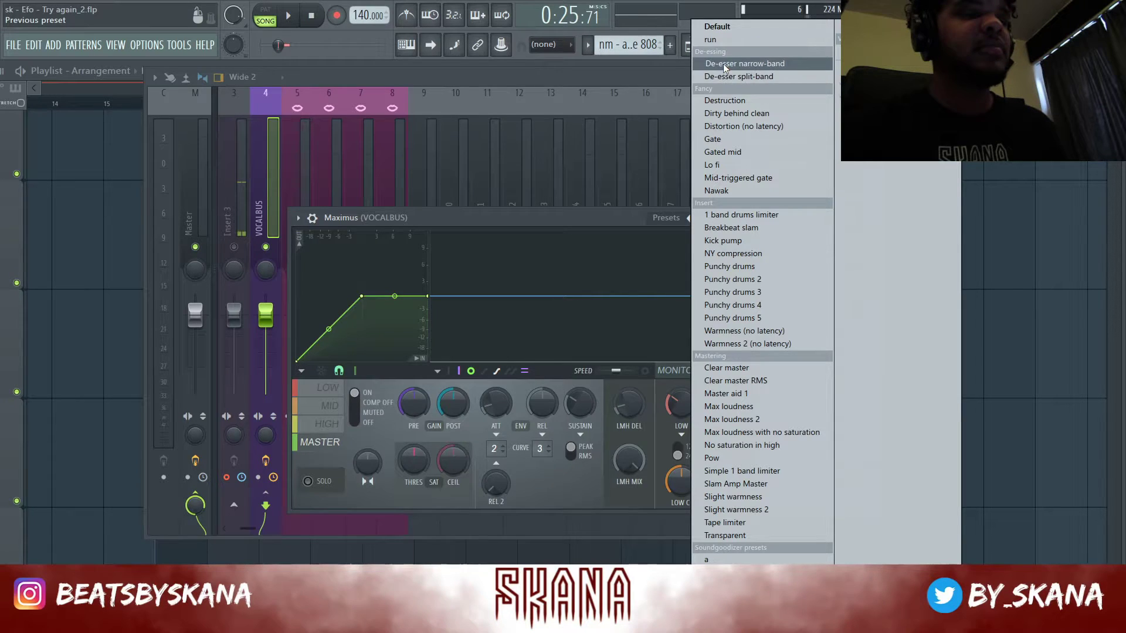
{"action": "left_click", "coordinate": [738, 64]}
Play the vocals and lower the pre gain of the Maximus MID band to -1.5 dB
{"action": "key", "text": "space"}
{"action": "left_click_drag", "start_coordinate": [511, 228], "coordinate": [538, 194]}
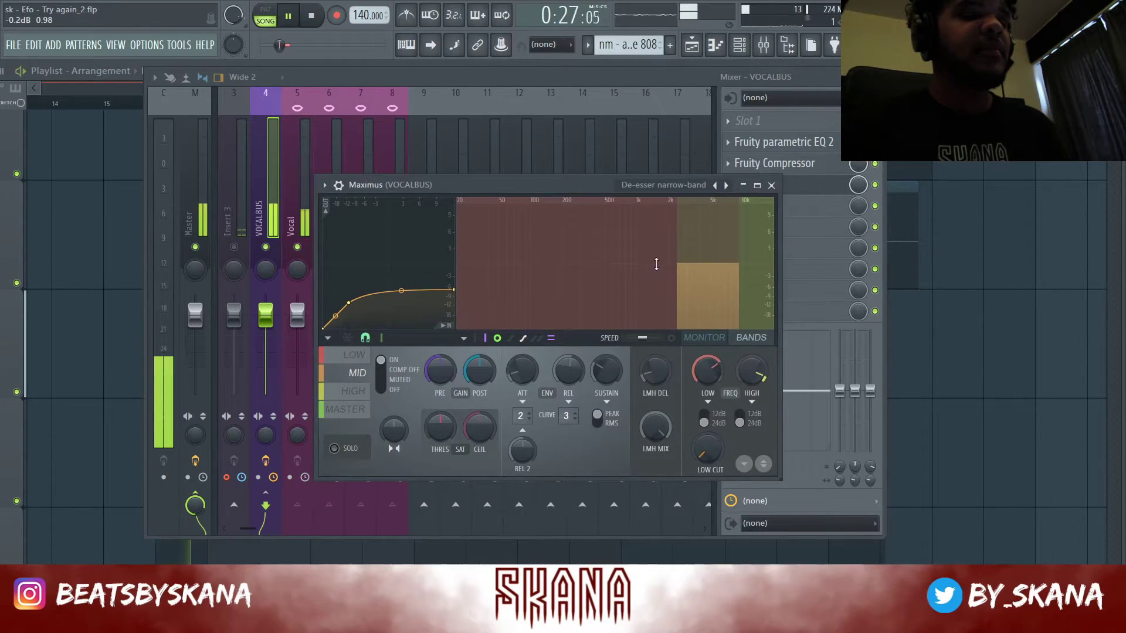
{"action": "left_click_drag", "start_coordinate": [717, 259], "coordinate": [718, 270]}
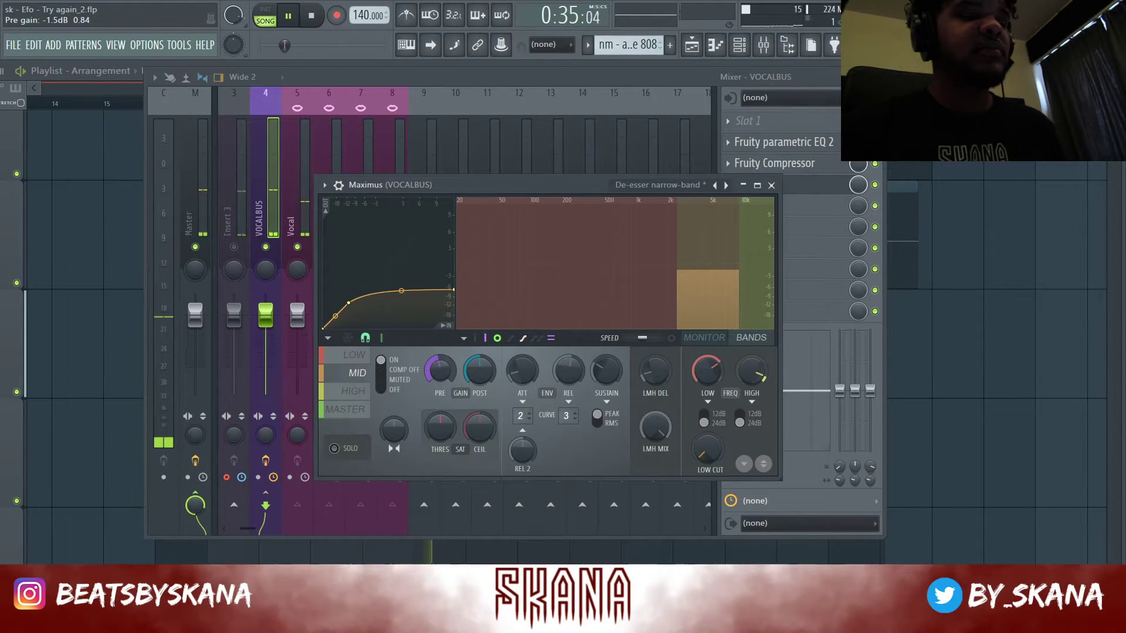
Load Soundgoodizer into effect slot 5 of VOCALBUS, adjust its amount and compare modes D and C, keeping mode C
{"action": "left_click", "coordinate": [770, 205]}
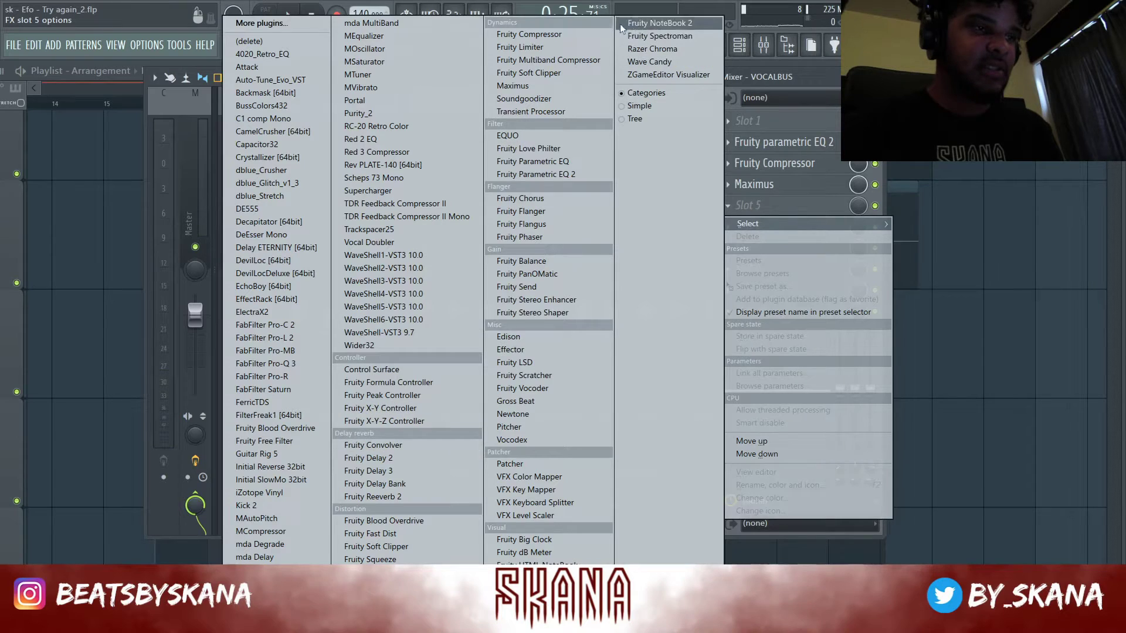
{"action": "left_click", "coordinate": [564, 100]}
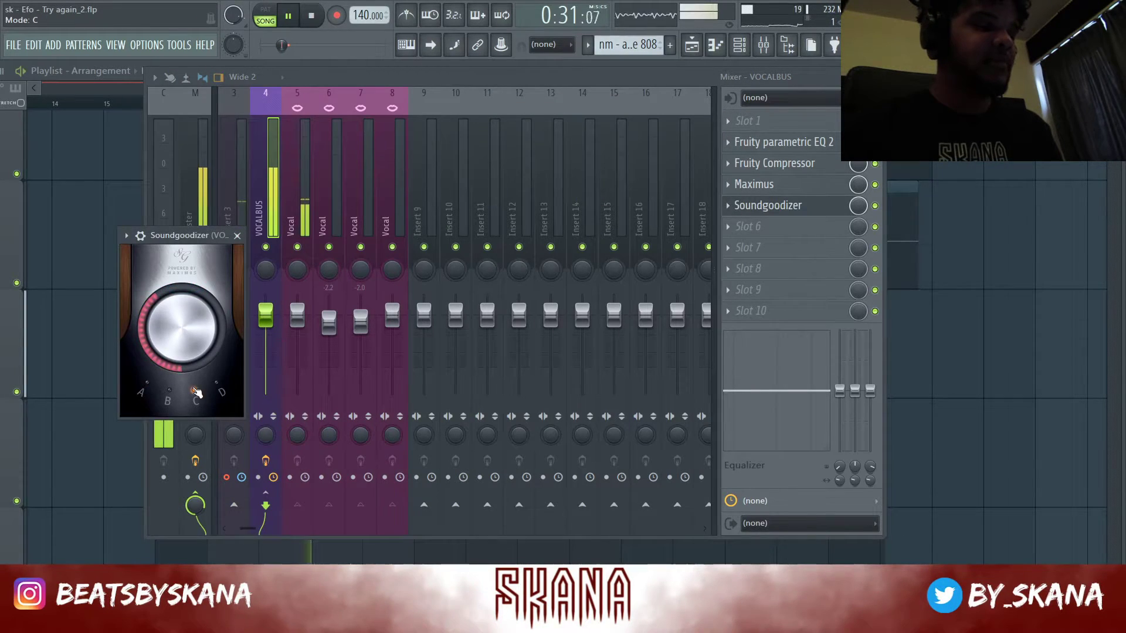
{"action": "left_click_drag", "start_coordinate": [177, 337], "coordinate": [176, 330]}
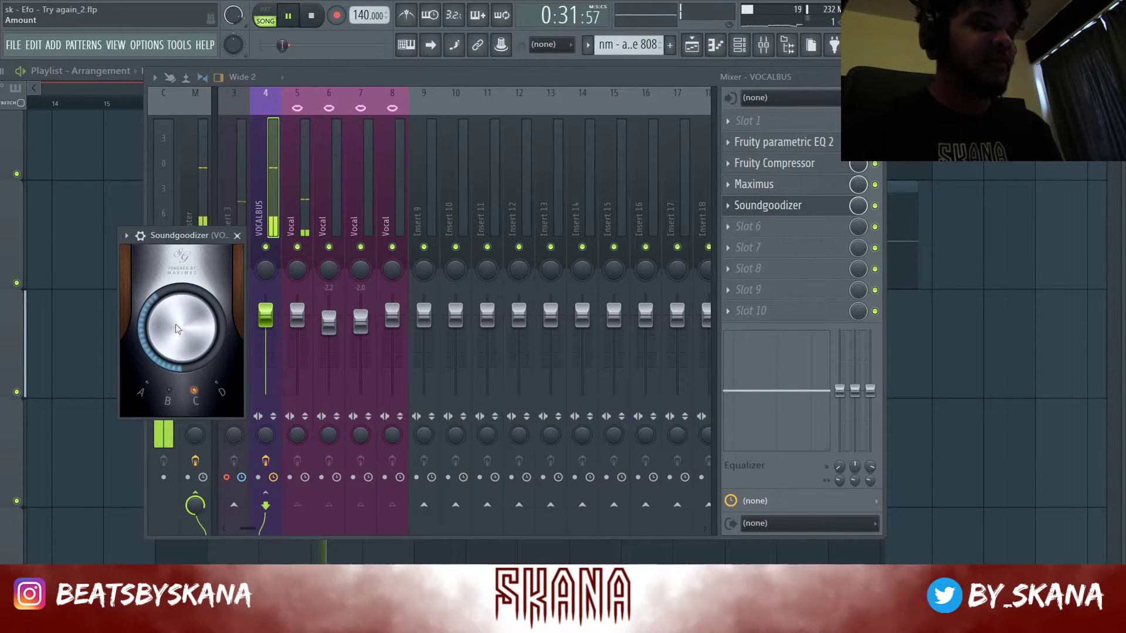
{"action": "left_click", "coordinate": [218, 387]}
{"action": "left_click", "coordinate": [194, 389]}
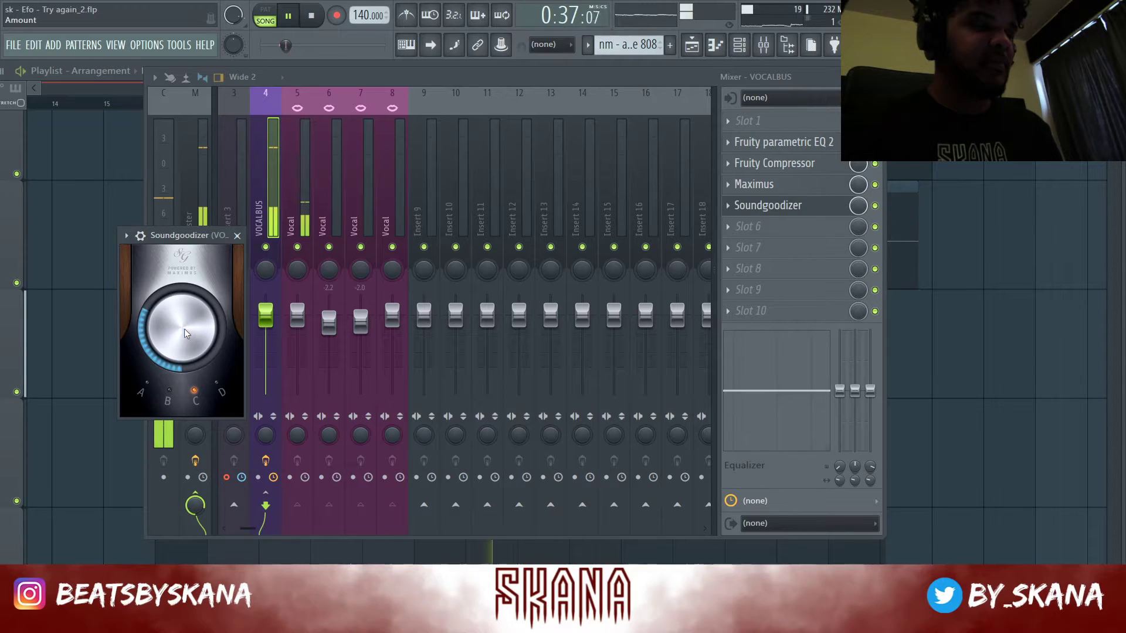
Load Fruity Delay 2 into effect slot 9 of VOCALBUS and set its time to 4 steps with ping-pong feedback
{"action": "left_click", "coordinate": [786, 290]}
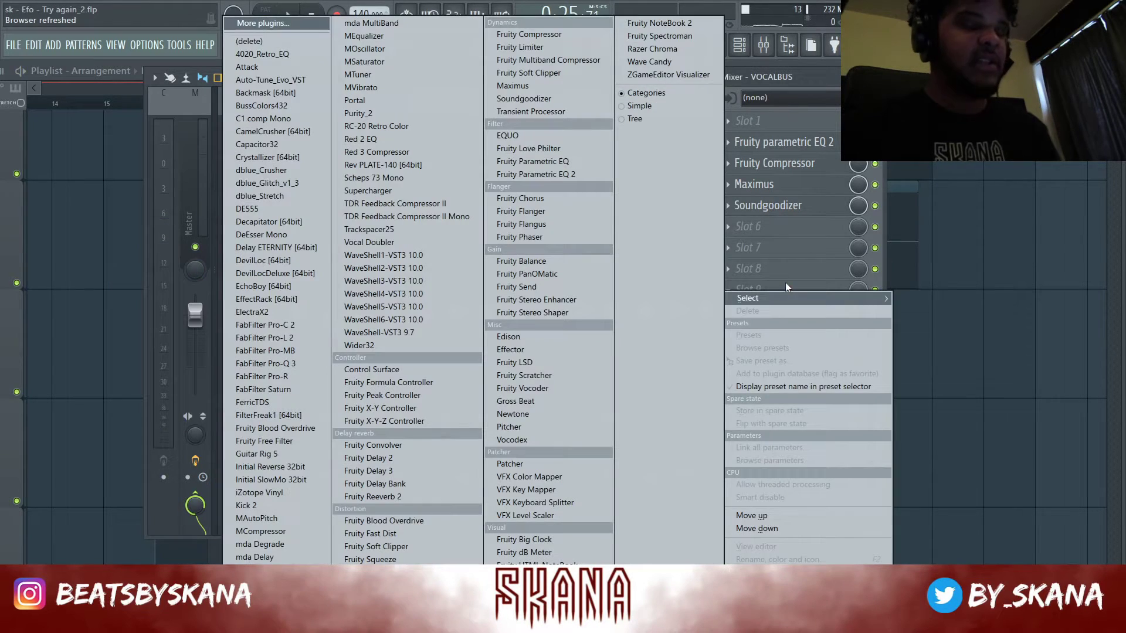
{"action": "left_click", "coordinate": [390, 459]}
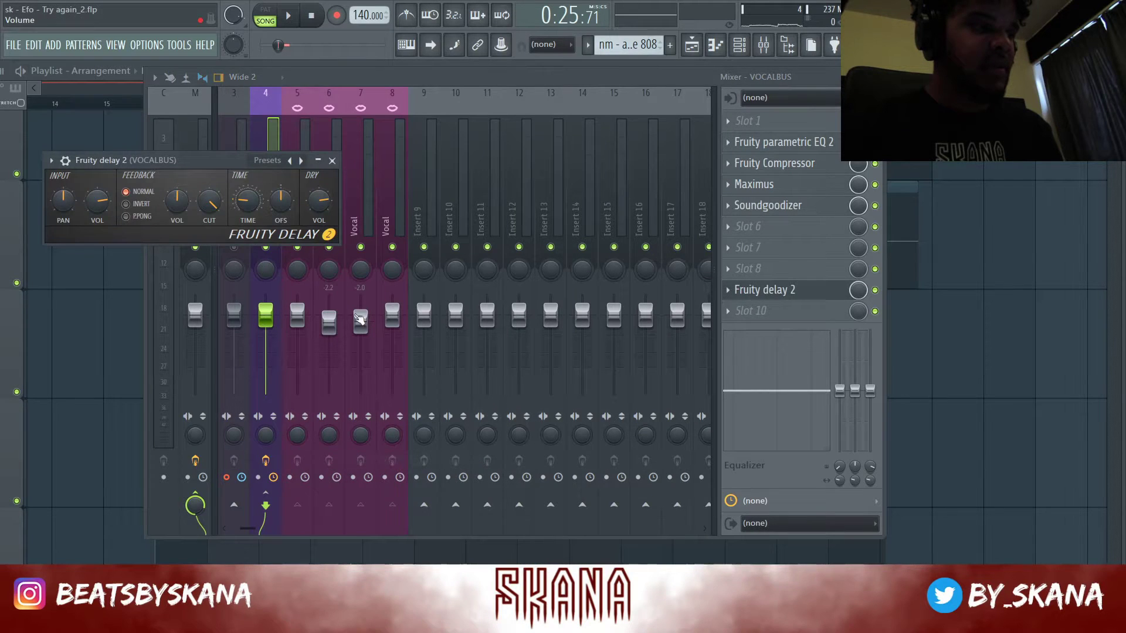
{"action": "left_click_drag", "start_coordinate": [210, 154], "coordinate": [532, 219]}
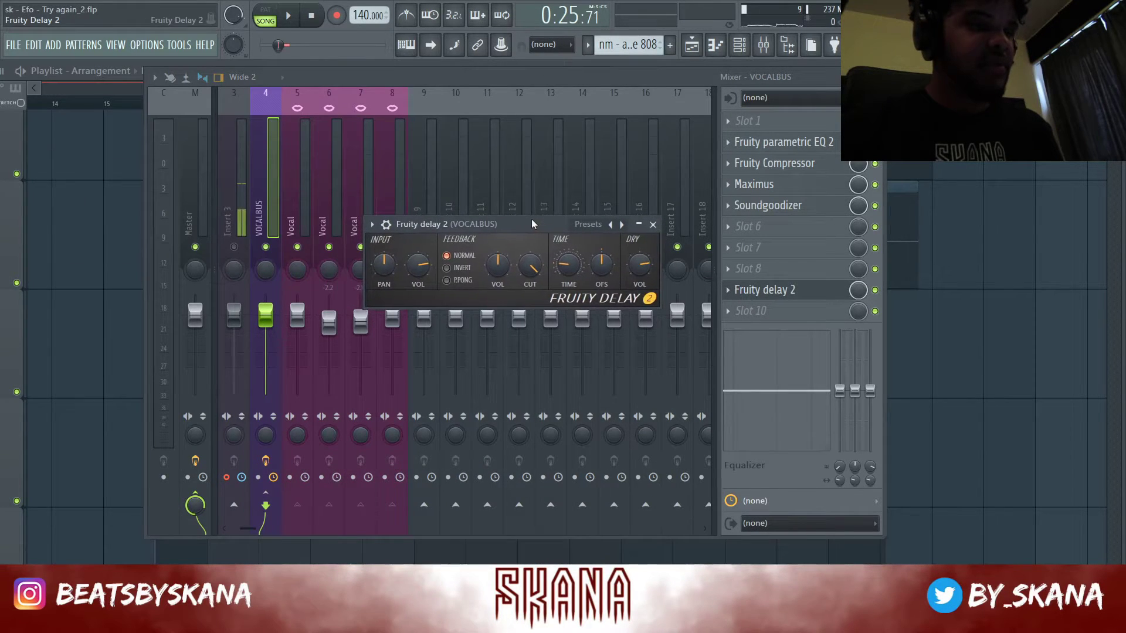
{"action": "right_click", "coordinate": [578, 273]}
{"action": "mouse_move", "coordinate": [586, 284]}
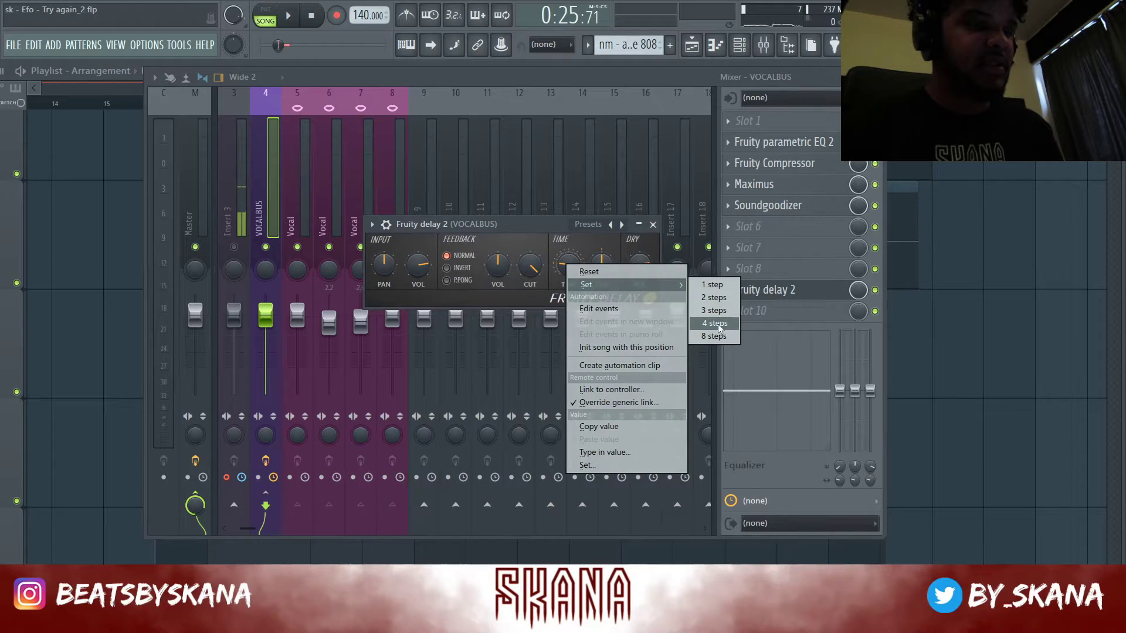
{"action": "left_click", "coordinate": [724, 327]}
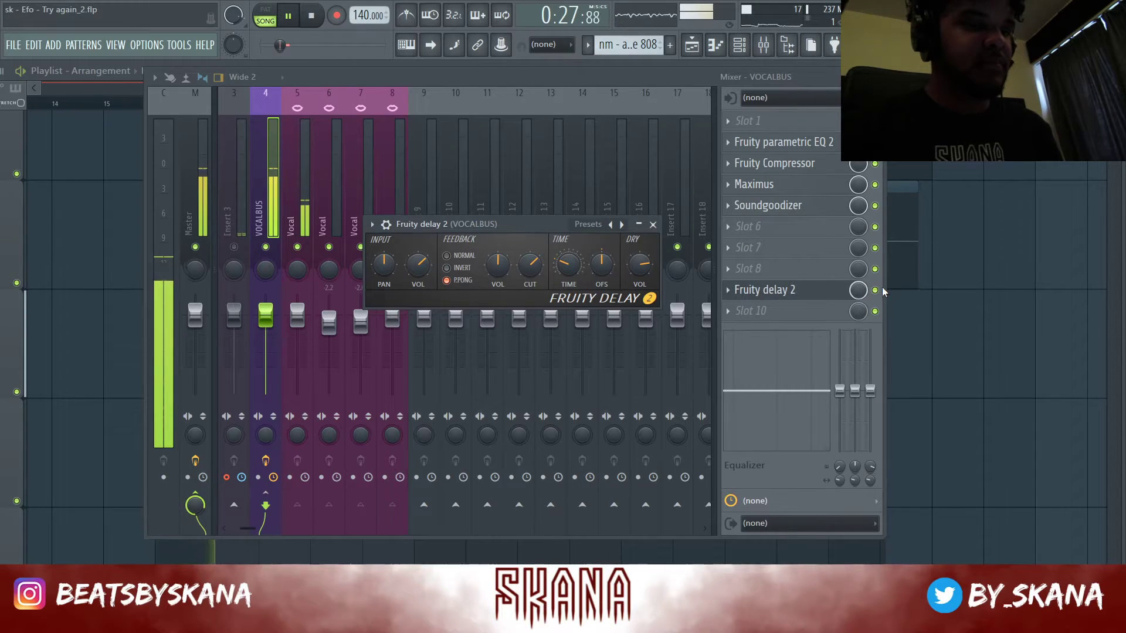
Lower the mix level of the Fruity Delay 2 slot to a small amount while playing back the vocals
{"action": "left_click_drag", "start_coordinate": [857, 290], "coordinate": [857, 342]}
{"action": "key", "text": "space"}
{"action": "key", "text": "space"}
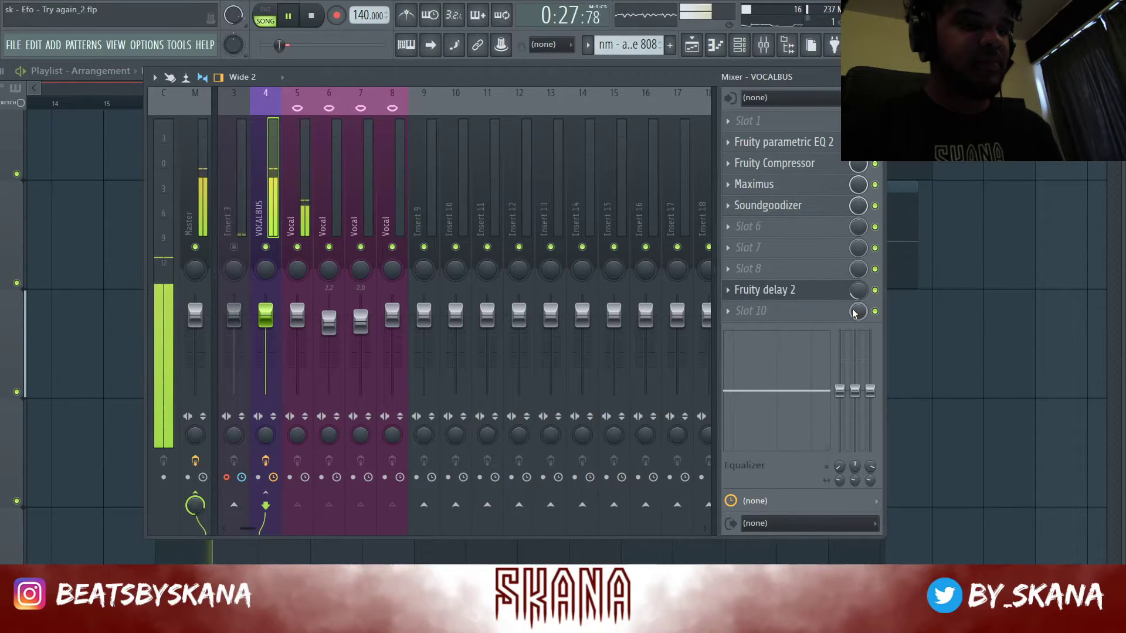
{"action": "left_click_drag", "start_coordinate": [858, 290], "coordinate": [858, 296]}
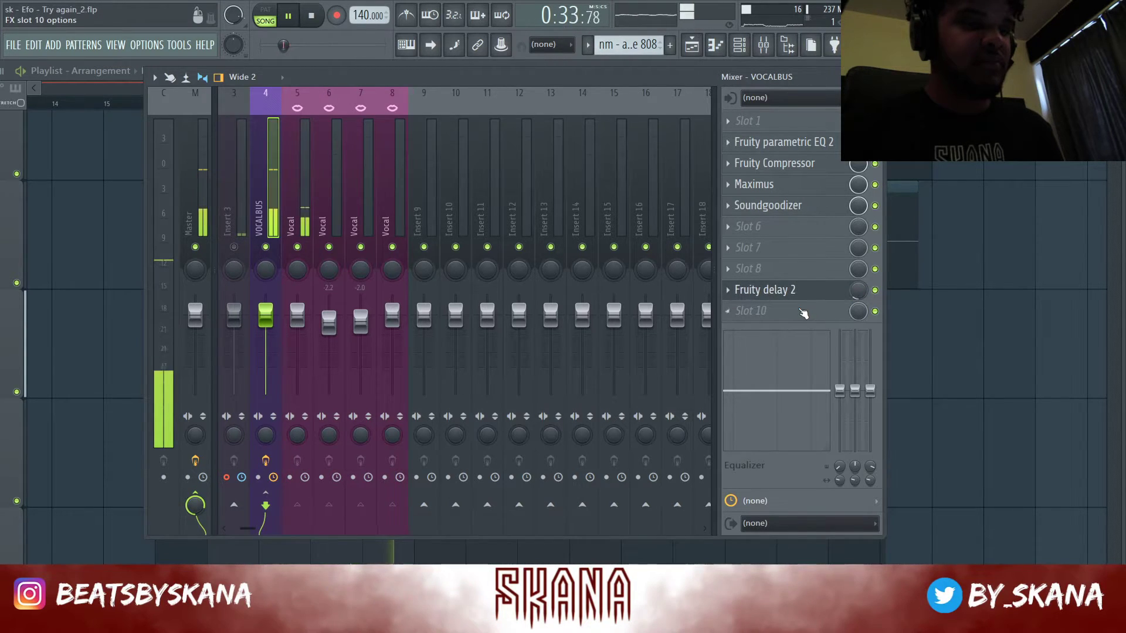
Load Fruity Reeverb 2 into effect slot 10 of VOCALBUS and move it up to slot 7, above the delay
{"action": "left_click", "coordinate": [766, 310]}
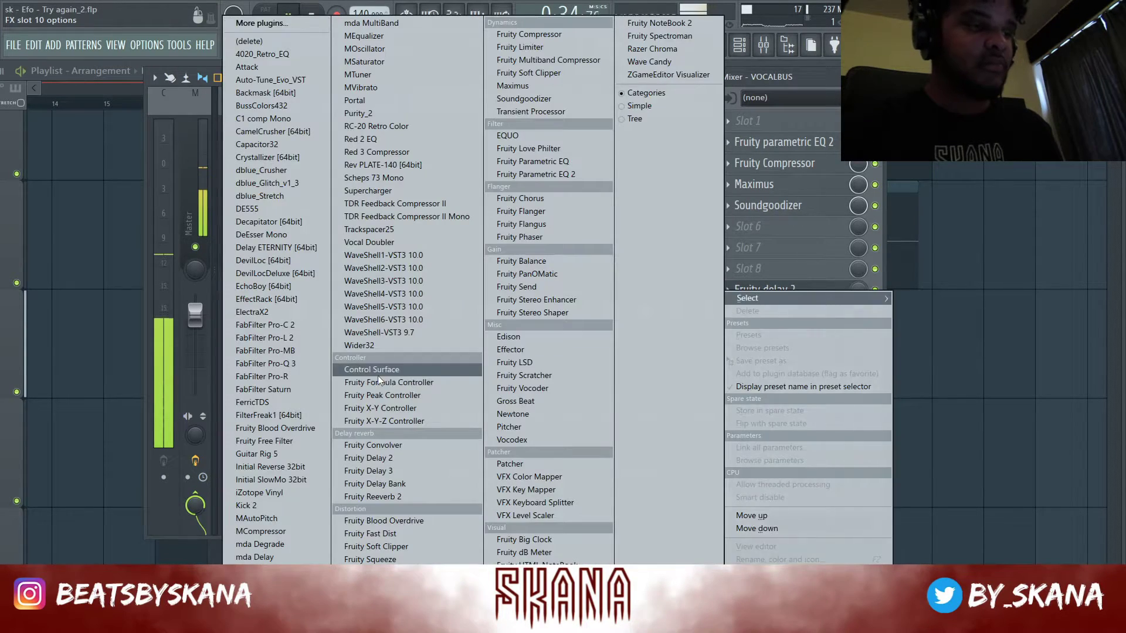
{"action": "left_click", "coordinate": [404, 497]}
{"action": "left_click_drag", "start_coordinate": [285, 172], "coordinate": [530, 147]}
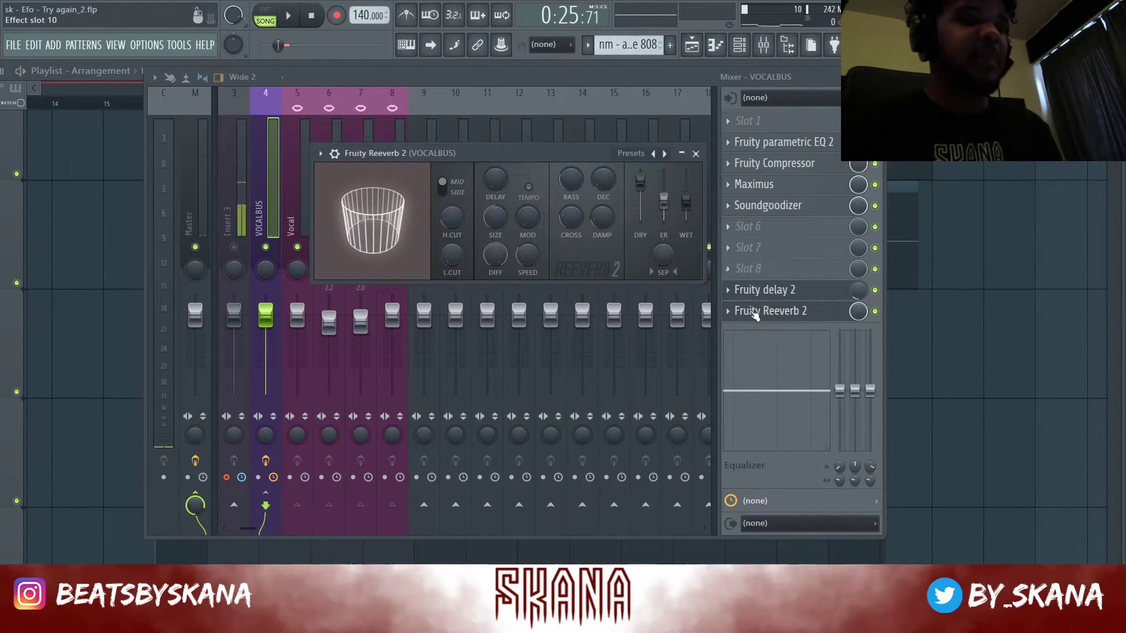
{"action": "left_click_drag", "start_coordinate": [786, 311], "coordinate": [804, 259]}
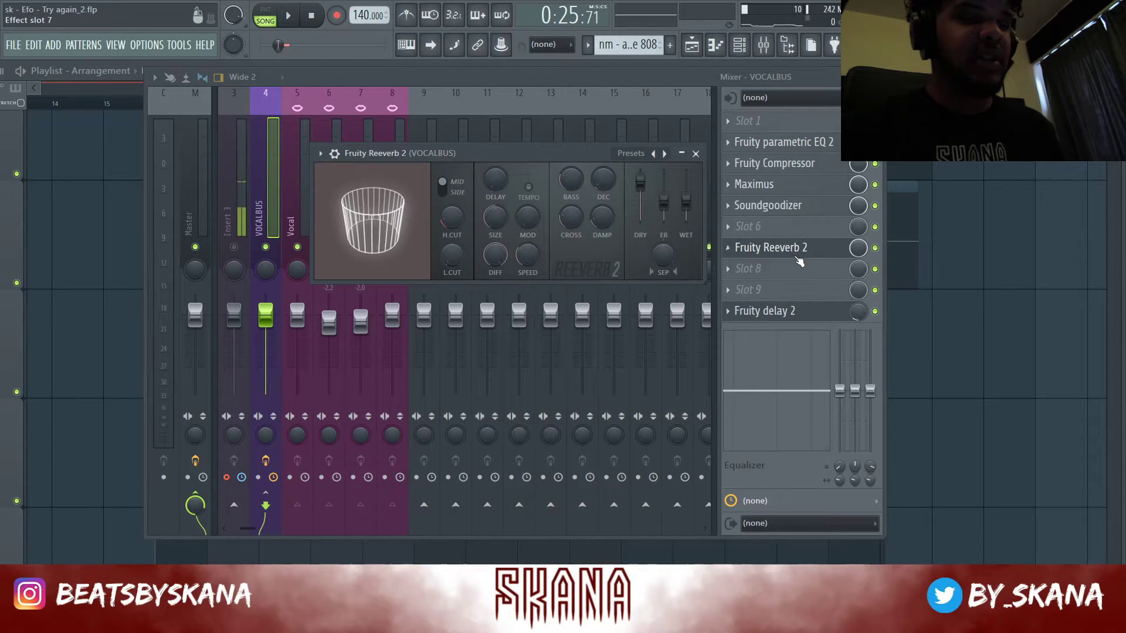
Reorder the VOCALBUS effects so Fruity Delay 2 sits in slot 9 and Fruity Reeverb 2 in slot 10
{"action": "scroll", "coordinate": [799, 313], "scroll_direction": "up", "scroll_amount": 1}
{"action": "scroll", "coordinate": [788, 254], "scroll_direction": "down", "scroll_amount": 2}
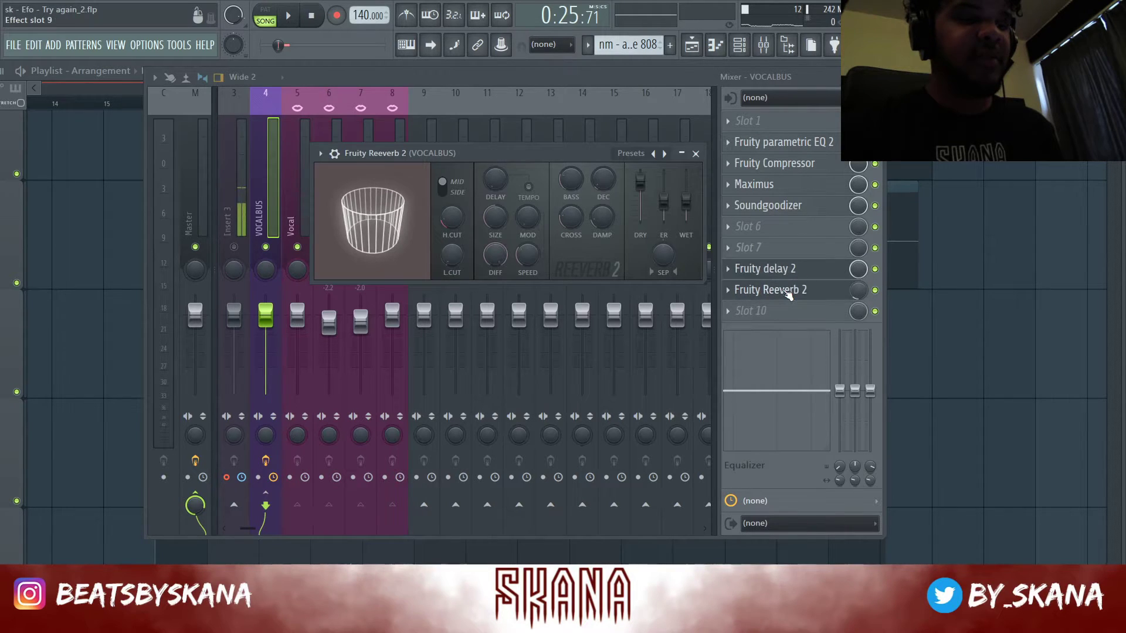
{"action": "scroll", "coordinate": [788, 296], "scroll_direction": "down", "scroll_amount": 2}
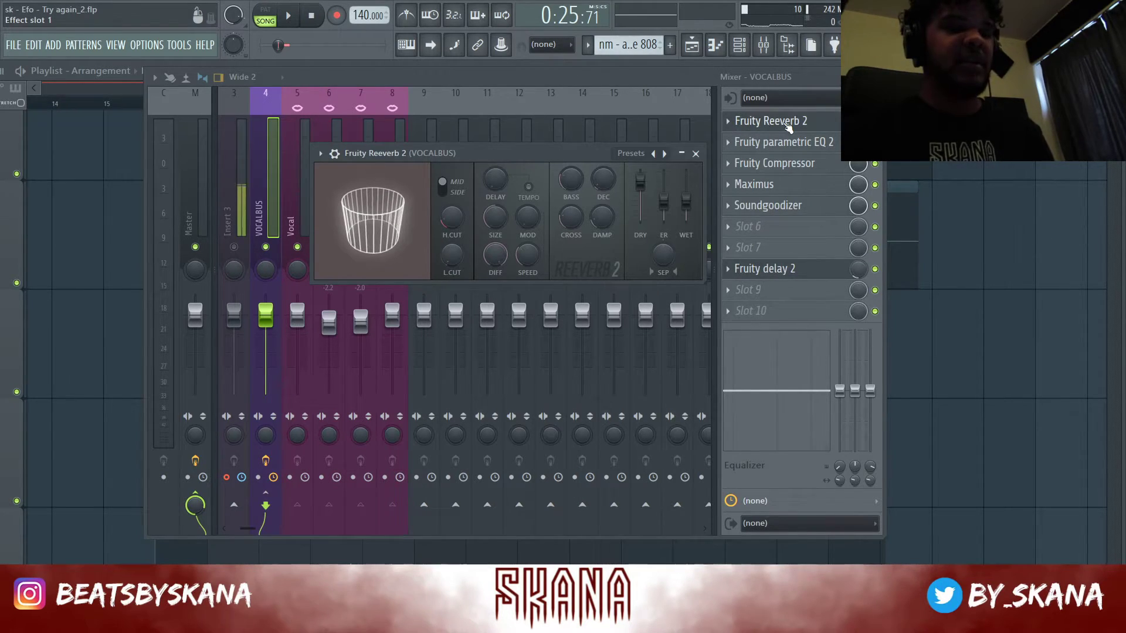
{"action": "scroll", "coordinate": [788, 127], "scroll_direction": "up", "scroll_amount": 2}
{"action": "scroll", "coordinate": [789, 295], "scroll_direction": "down", "scroll_amount": 1}
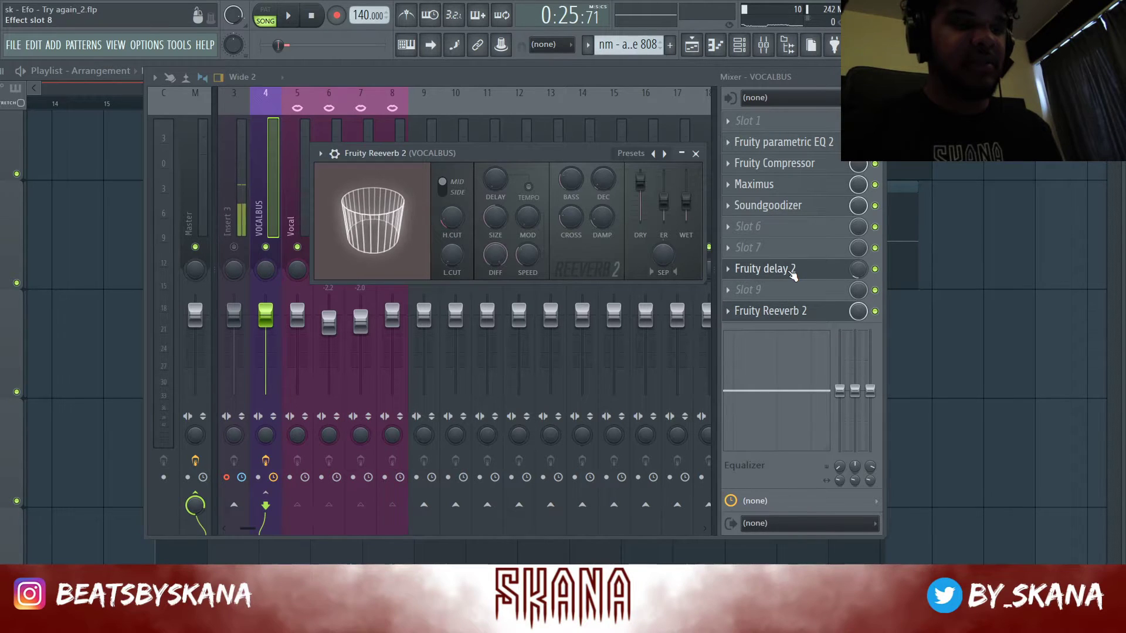
{"action": "scroll", "coordinate": [792, 294], "scroll_direction": "up", "scroll_amount": 1}
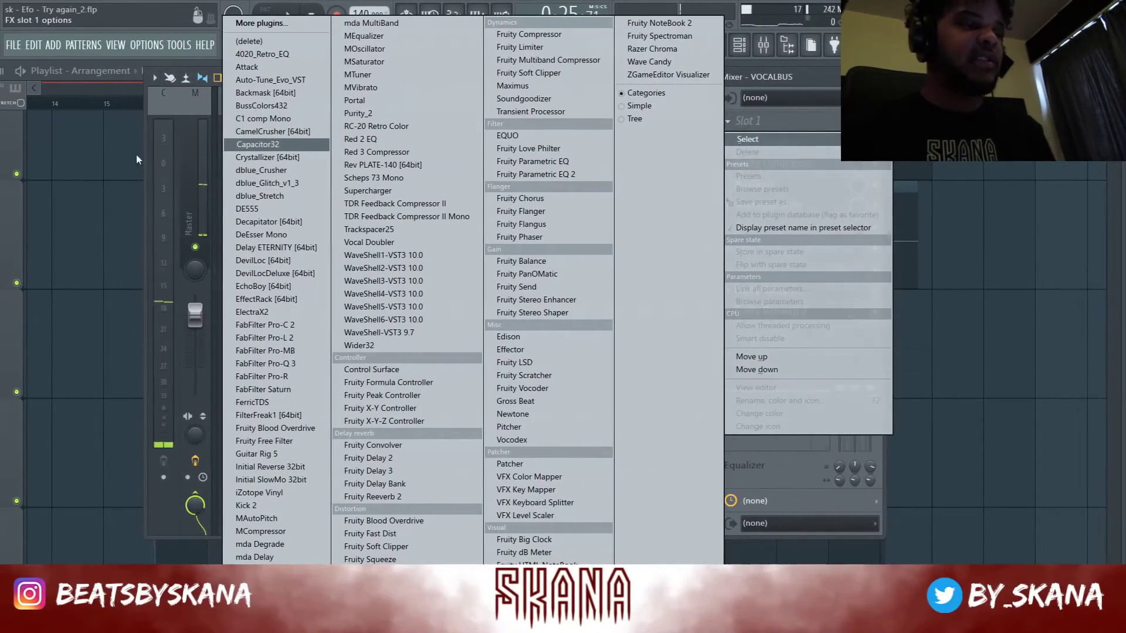
Load Auto-Tune Evo into effect slot 1 of VOCALBUS with input type Alto/Tenor, key D and scale Minor
{"action": "left_click", "coordinate": [253, 81]}
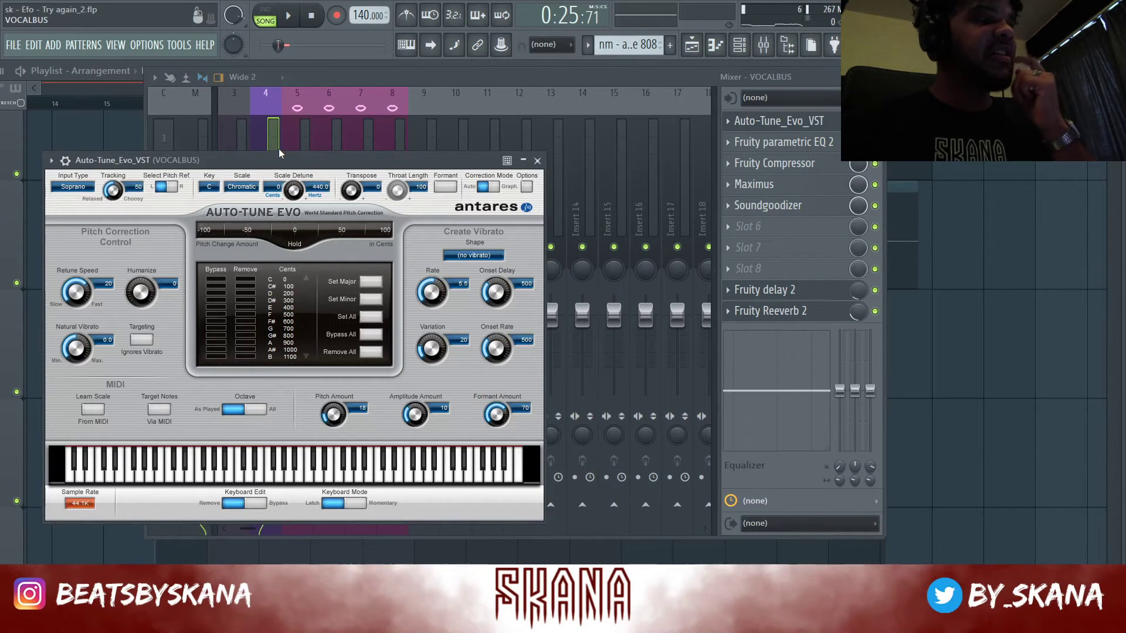
{"action": "left_click_drag", "start_coordinate": [281, 150], "coordinate": [530, 136]}
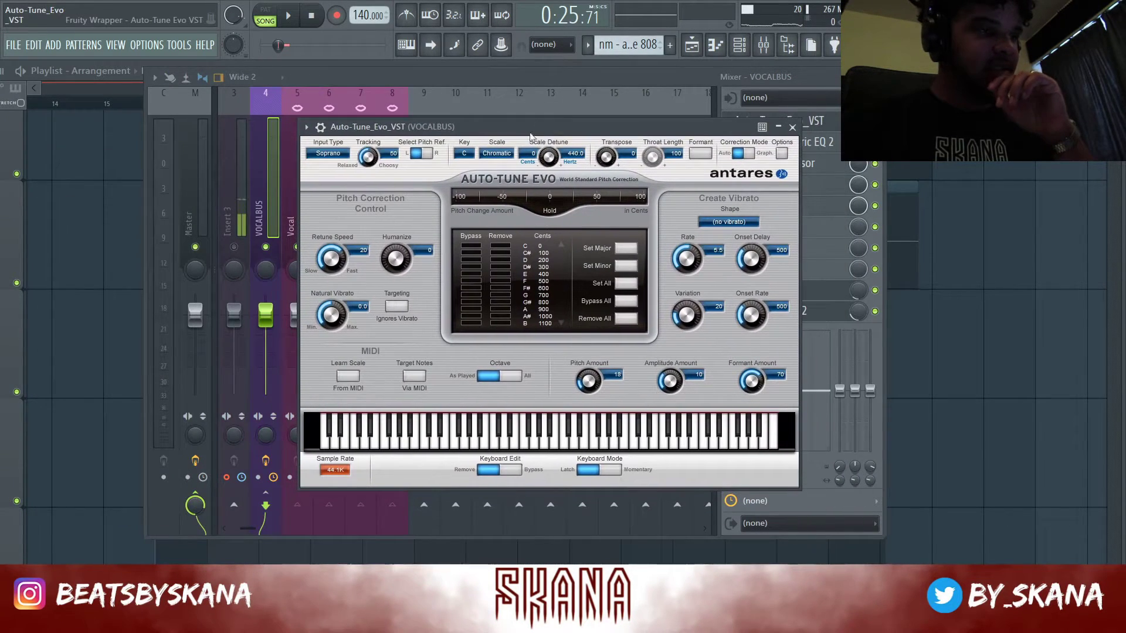
{"action": "left_click", "coordinate": [345, 155]}
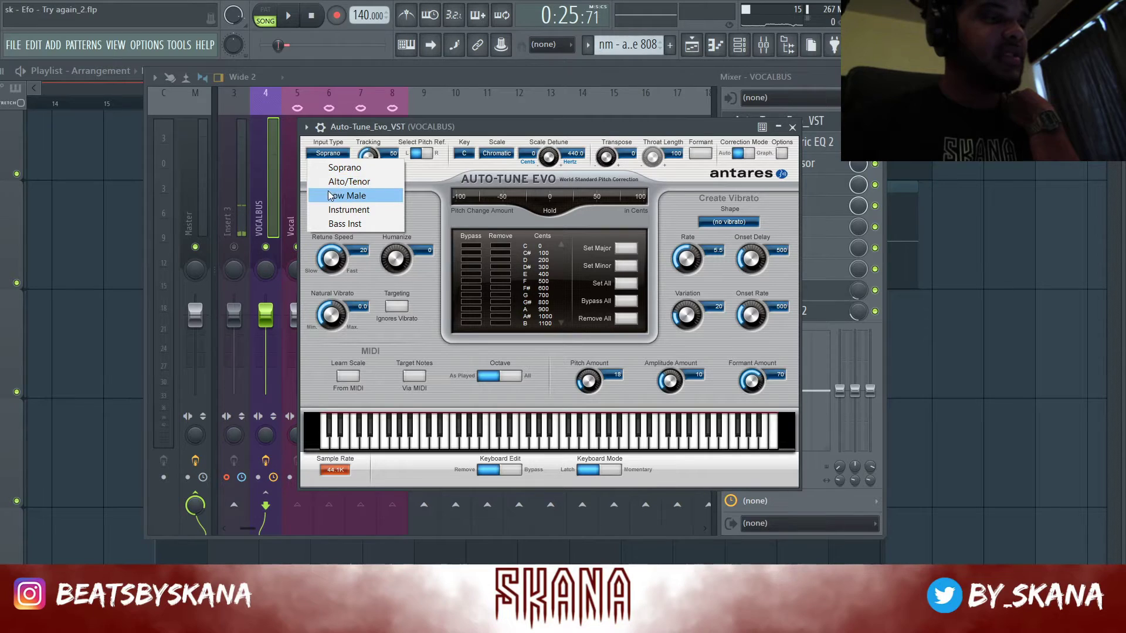
{"action": "left_click", "coordinate": [373, 183]}
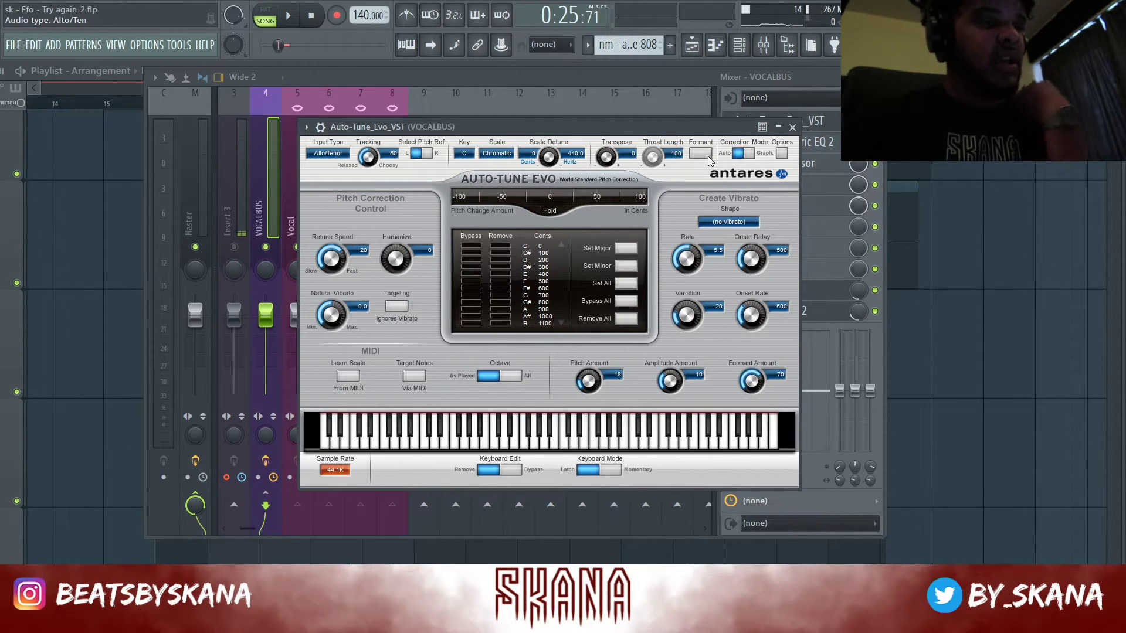
{"action": "left_click", "coordinate": [468, 155]}
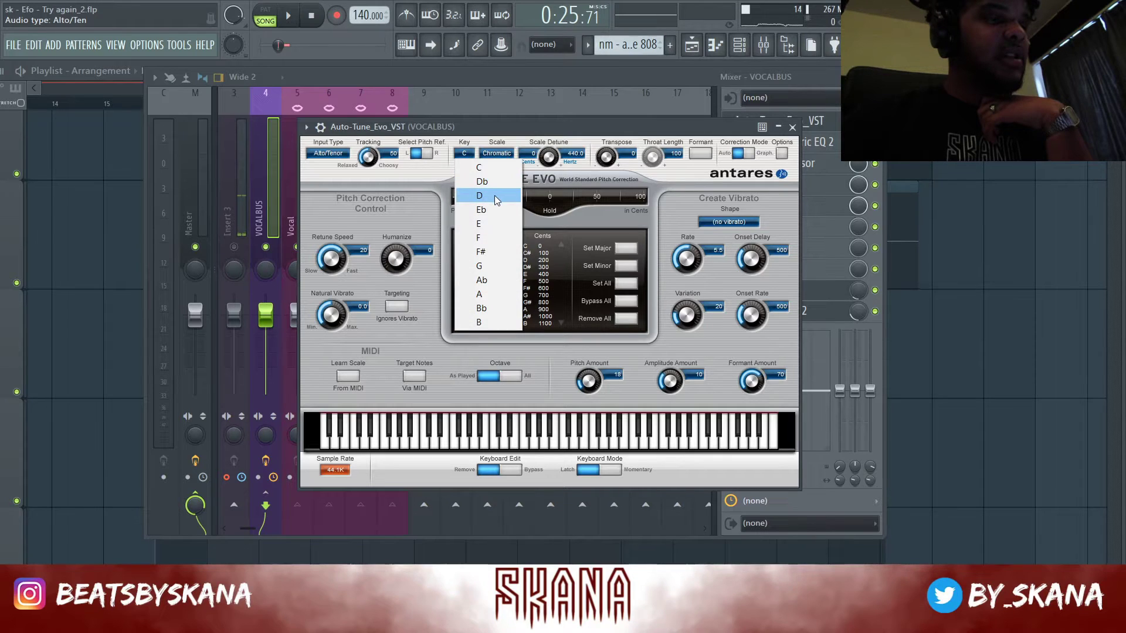
{"action": "left_click", "coordinate": [493, 196]}
{"action": "left_click", "coordinate": [497, 153]}
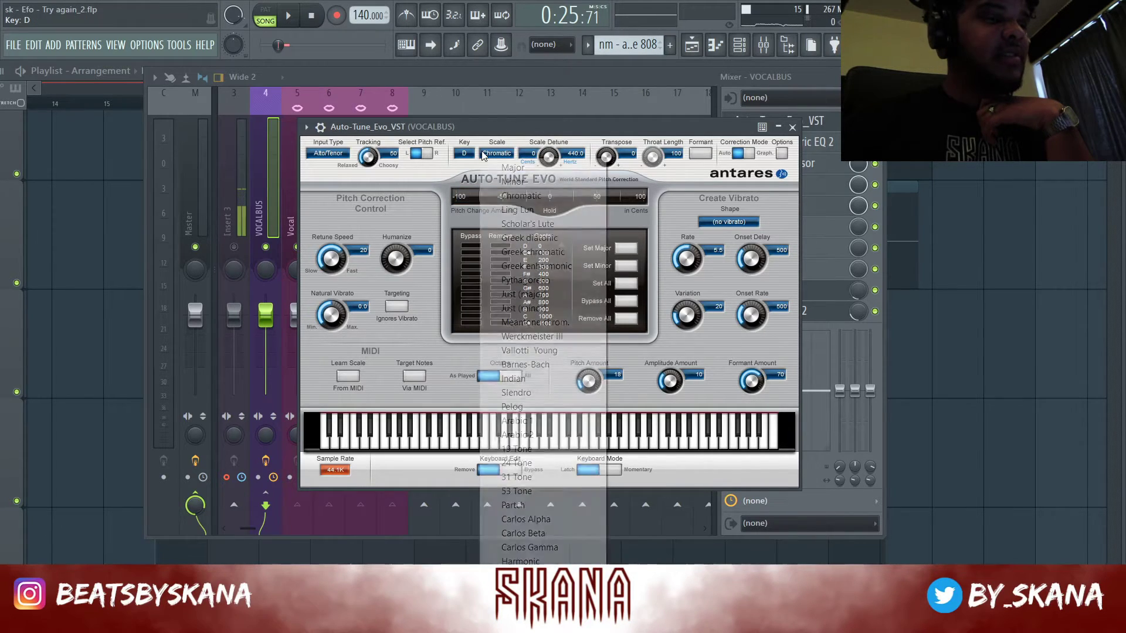
{"action": "left_click", "coordinate": [503, 185]}
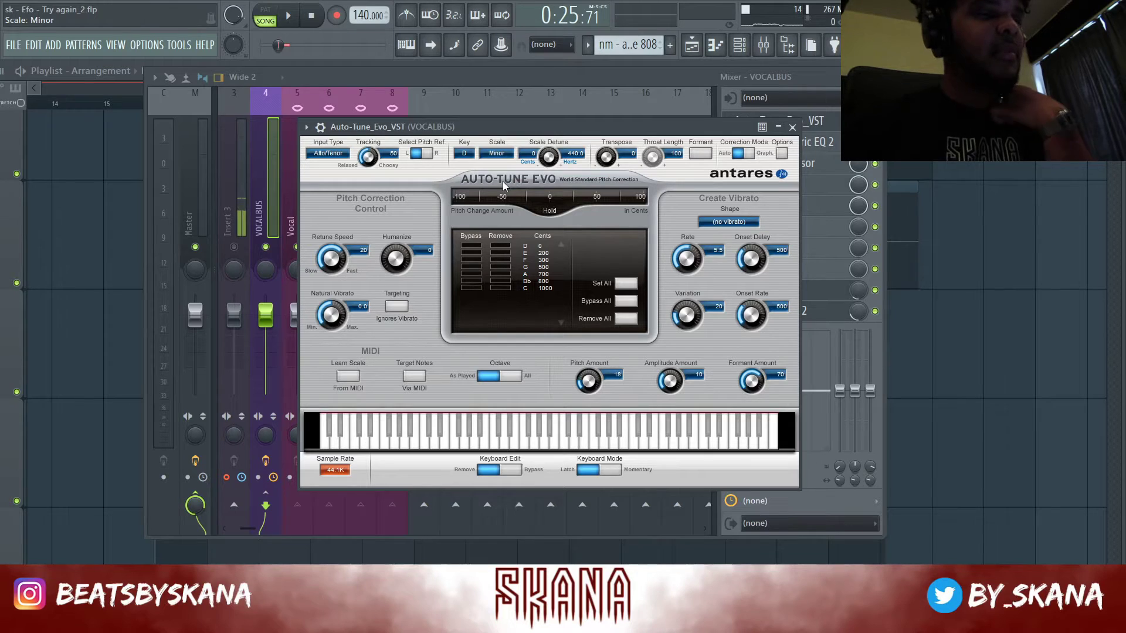
Play back the vocals with Fruity Delay 2 bypassed and set the Auto-Tune retune speed to 16
{"action": "left_click_drag", "start_coordinate": [484, 131], "coordinate": [493, 130]}
{"action": "key", "text": "space"}
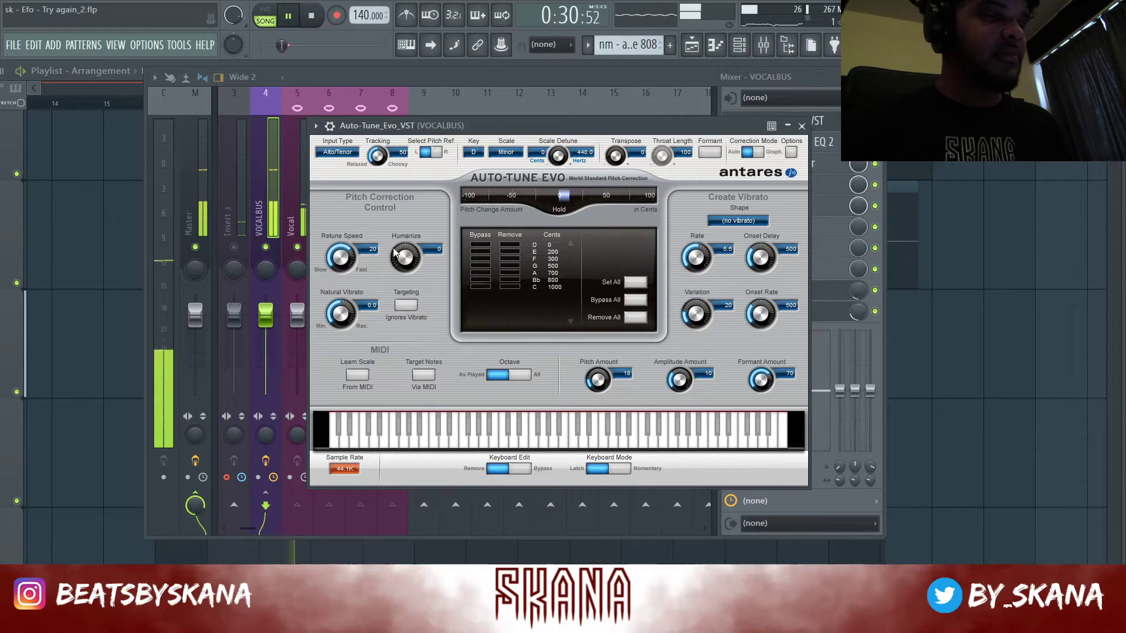
{"action": "left_click", "coordinate": [801, 125]}
{"action": "left_click", "coordinate": [794, 121]}
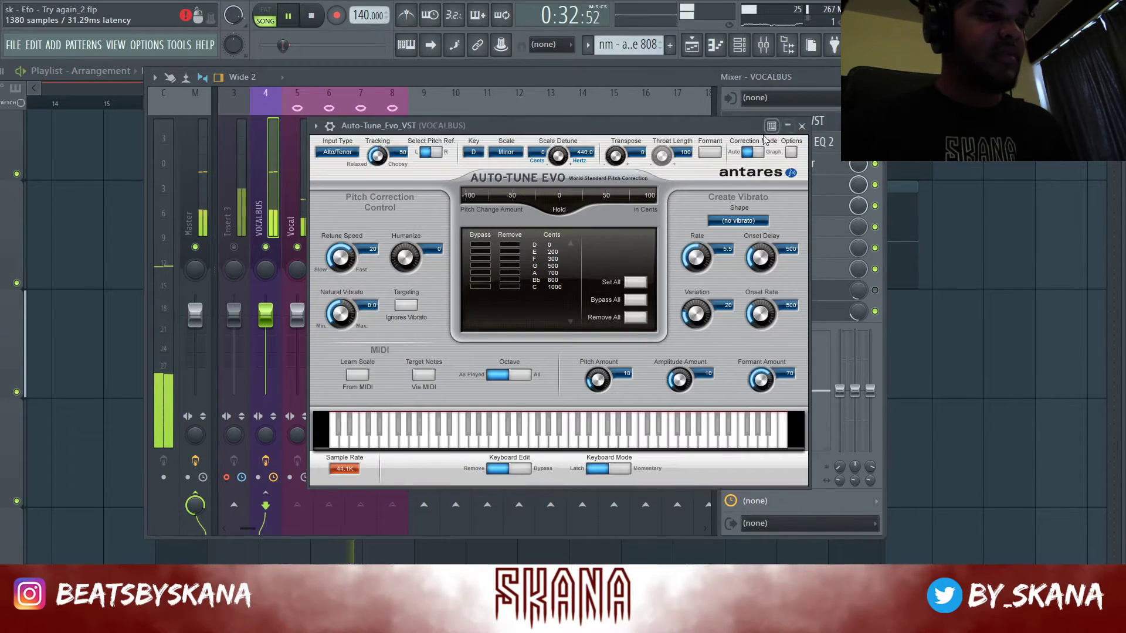
{"action": "mouse_move", "coordinate": [340, 256]}
{"action": "left_mouse_down"}
{"action": "mouse_move", "coordinate": [341, 198]}
{"action": "mouse_move", "coordinate": [334, 276]}
{"action": "mouse_move", "coordinate": [337, 259]}
{"action": "left_mouse_up"}
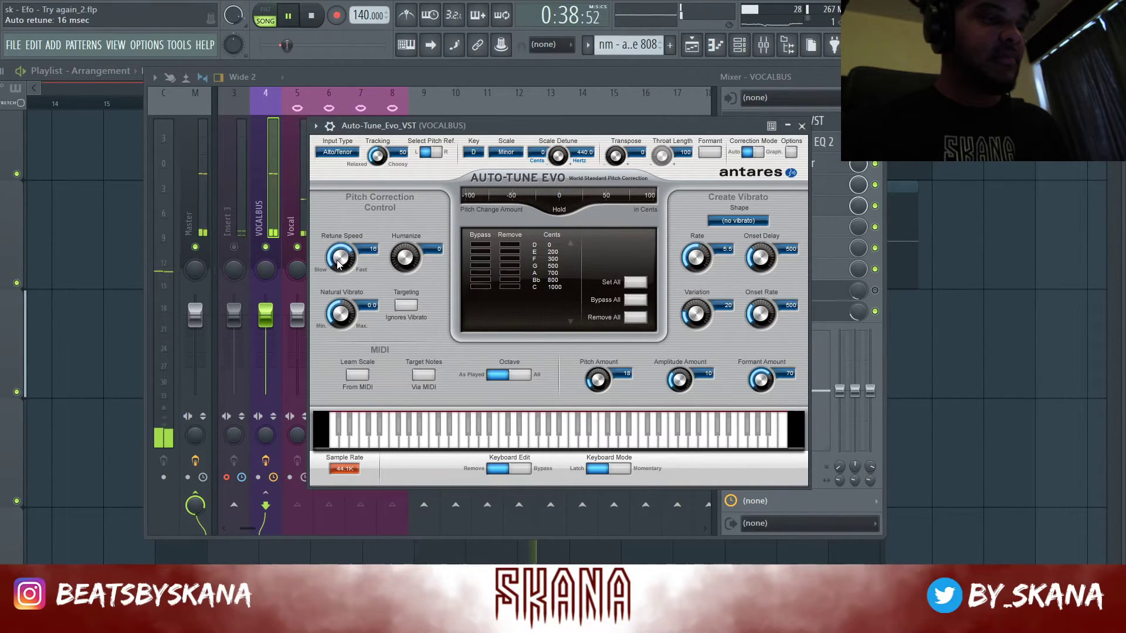
{"action": "left_click", "coordinate": [802, 125]}
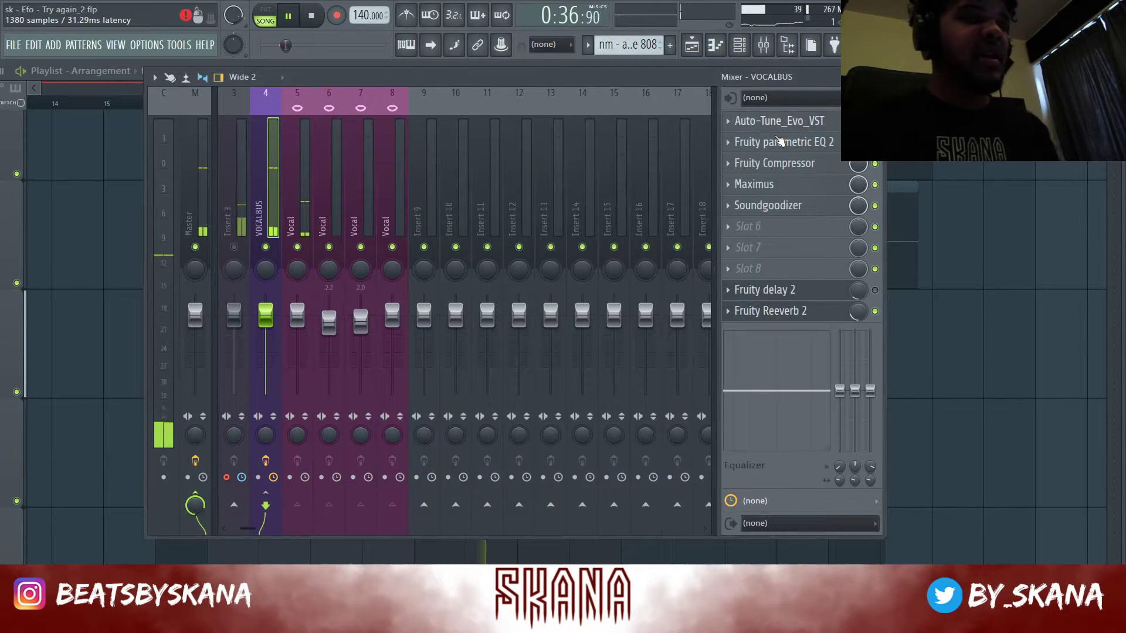
{"action": "key", "text": "space"}
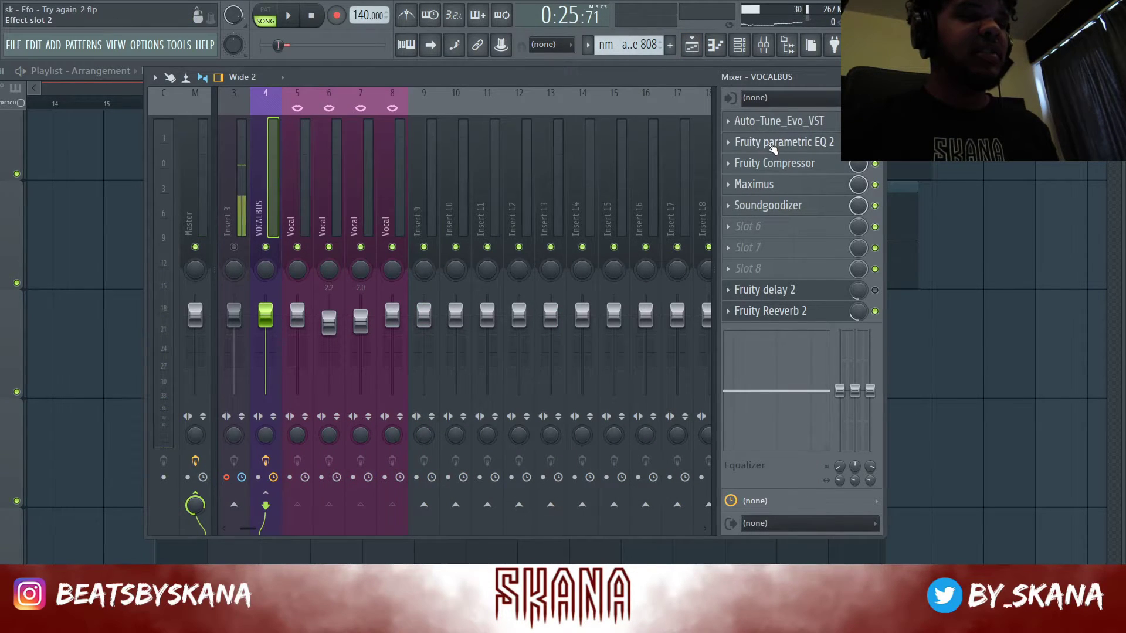
Remove Auto-Tune Evo from effect slot 1 of VOCALBUS and load Pitcher in its place
{"action": "left_click", "coordinate": [730, 124]}
{"action": "left_click", "coordinate": [751, 152]}
{"action": "left_click", "coordinate": [765, 122]}
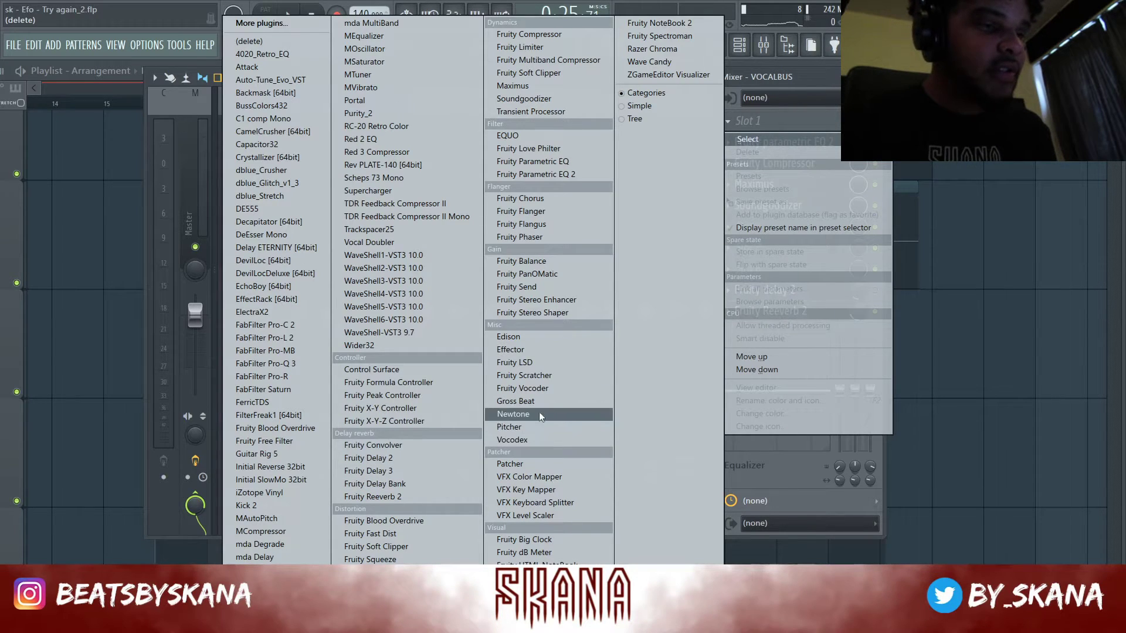
{"action": "left_click", "coordinate": [509, 428]}
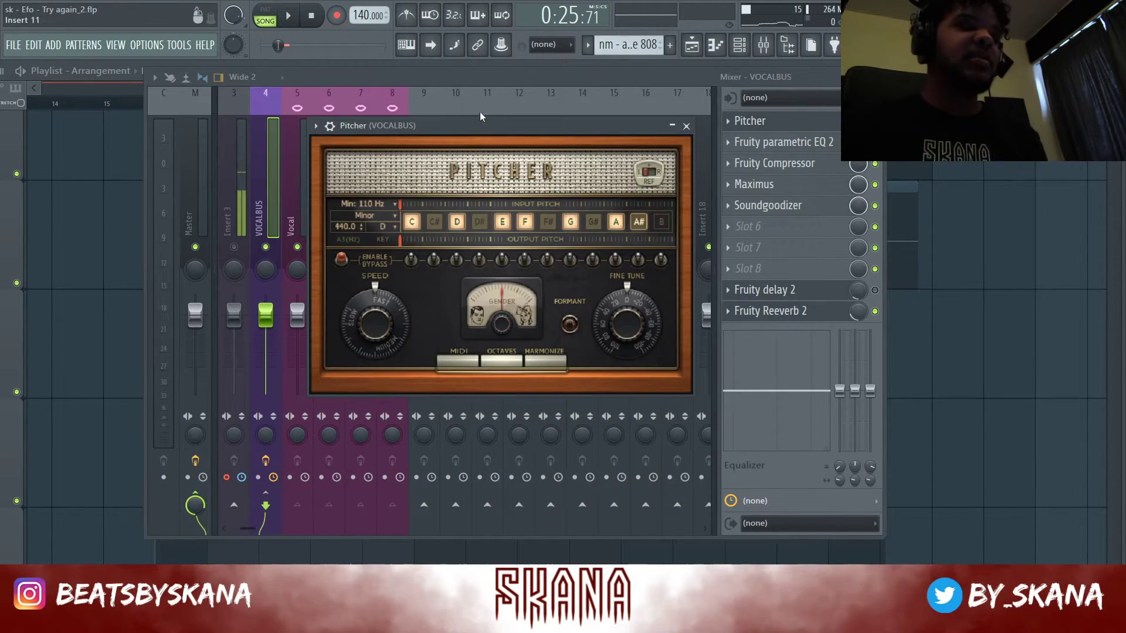
{"action": "left_click_drag", "start_coordinate": [475, 121], "coordinate": [464, 141]}
Adjust Pitcher's correction speed towards medium and its gender control during playback, and re-enable the Fruity Delay 2 slot
{"action": "key", "text": "space"}
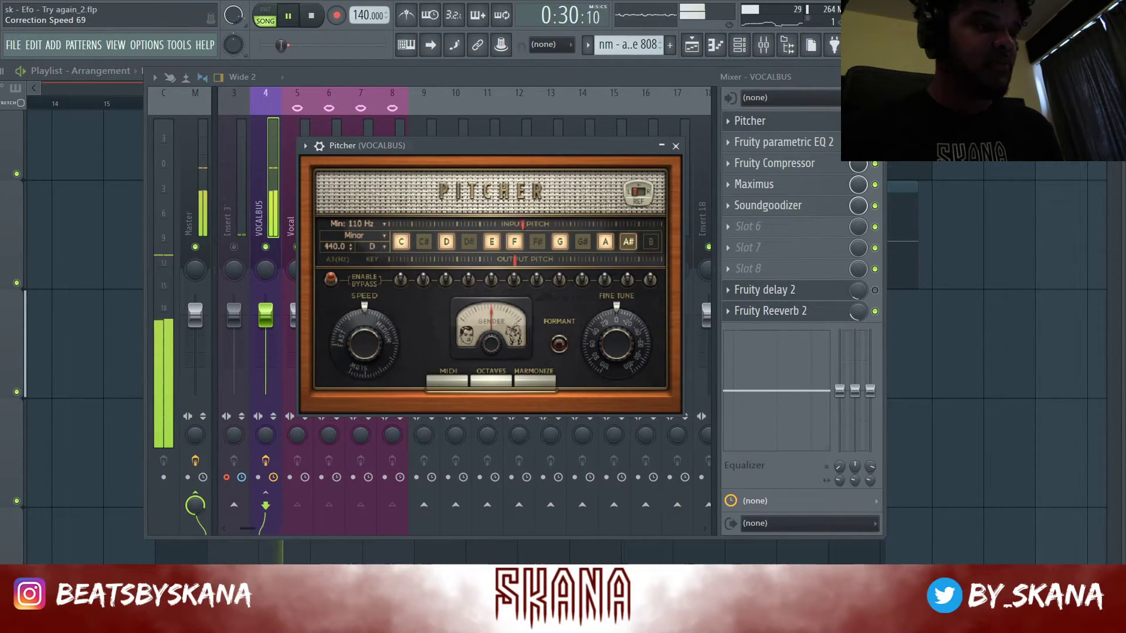
{"action": "left_click_drag", "start_coordinate": [364, 343], "coordinate": [364, 359]}
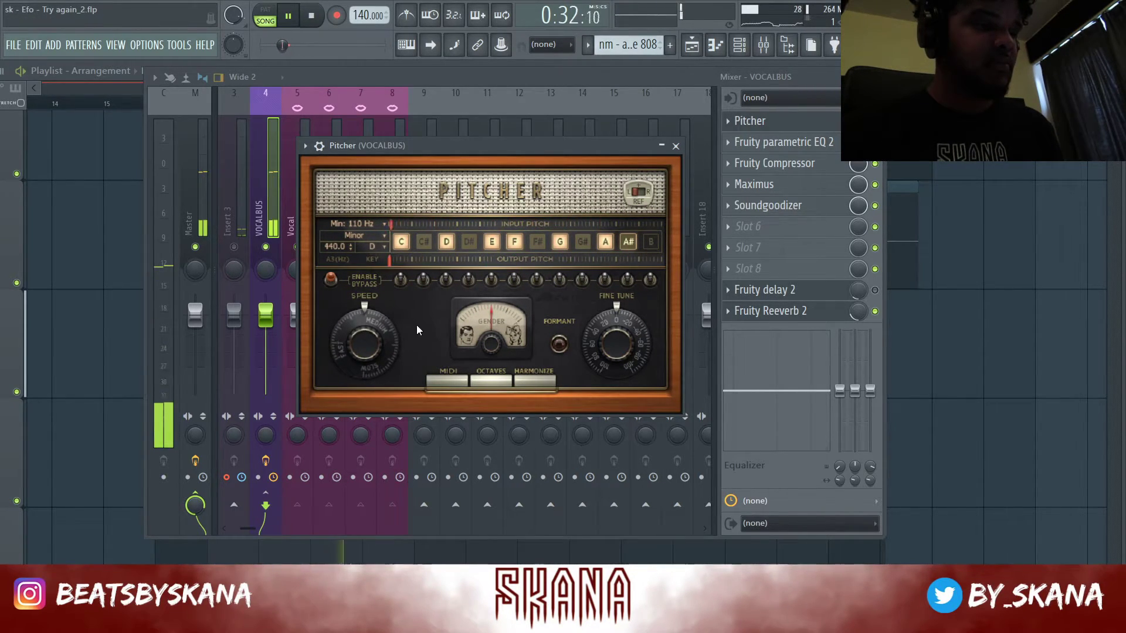
{"action": "left_click_drag", "start_coordinate": [491, 346], "coordinate": [491, 370]}
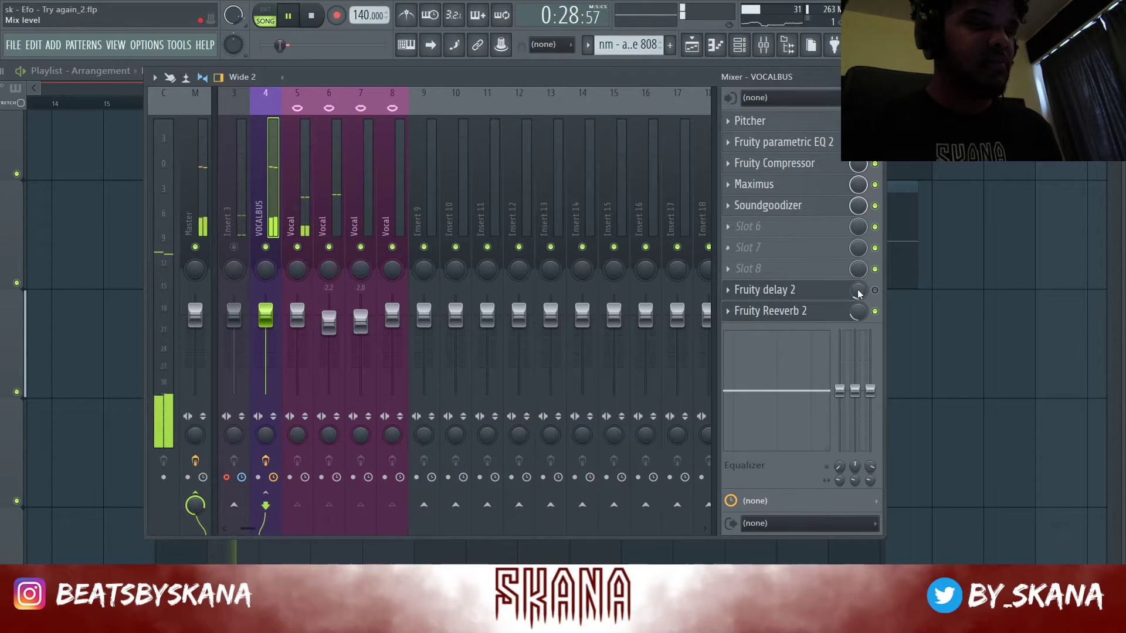
{"action": "left_click", "coordinate": [875, 291]}
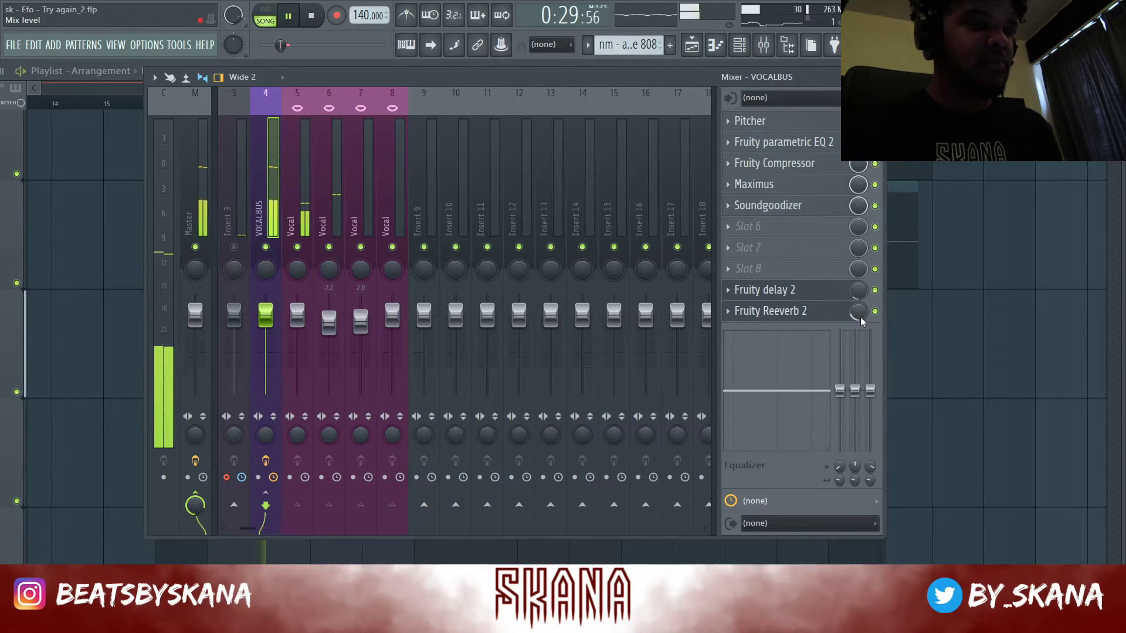
{"action": "key", "text": "space"}
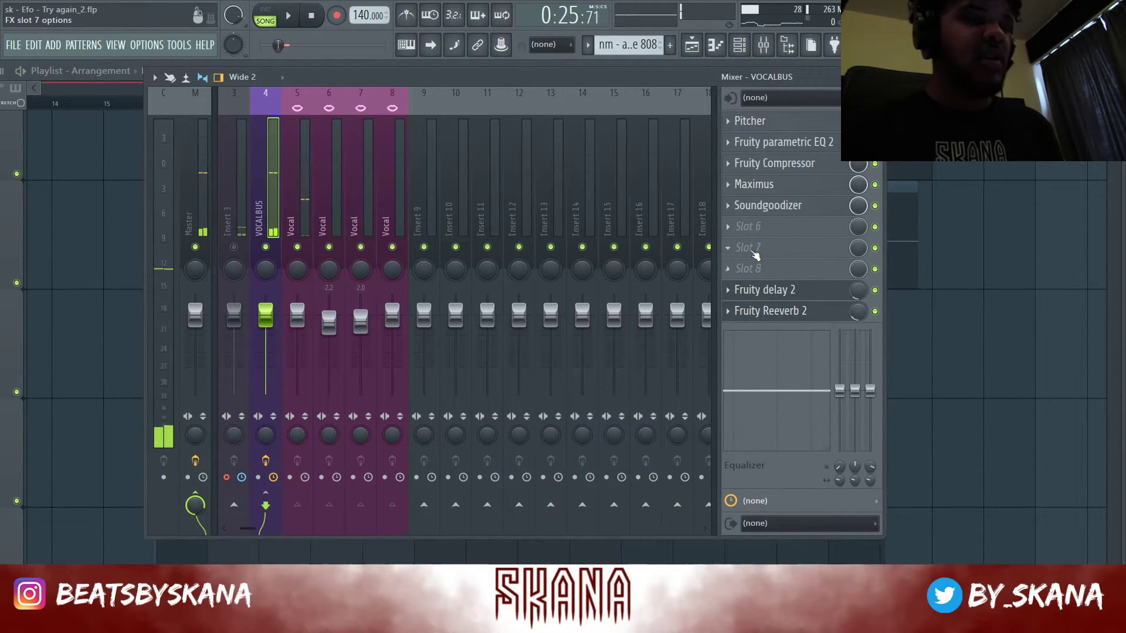
Unmute the BEAT clip in the playlist and briefly play the vocals together with the beat
{"action": "key", "text": "F9"}
{"action": "scroll", "coordinate": [631, 209], "scroll_direction": "down", "scroll_amount": 2}
{"action": "scroll", "coordinate": [435, 287], "scroll_direction": "up", "scroll_amount": 3}
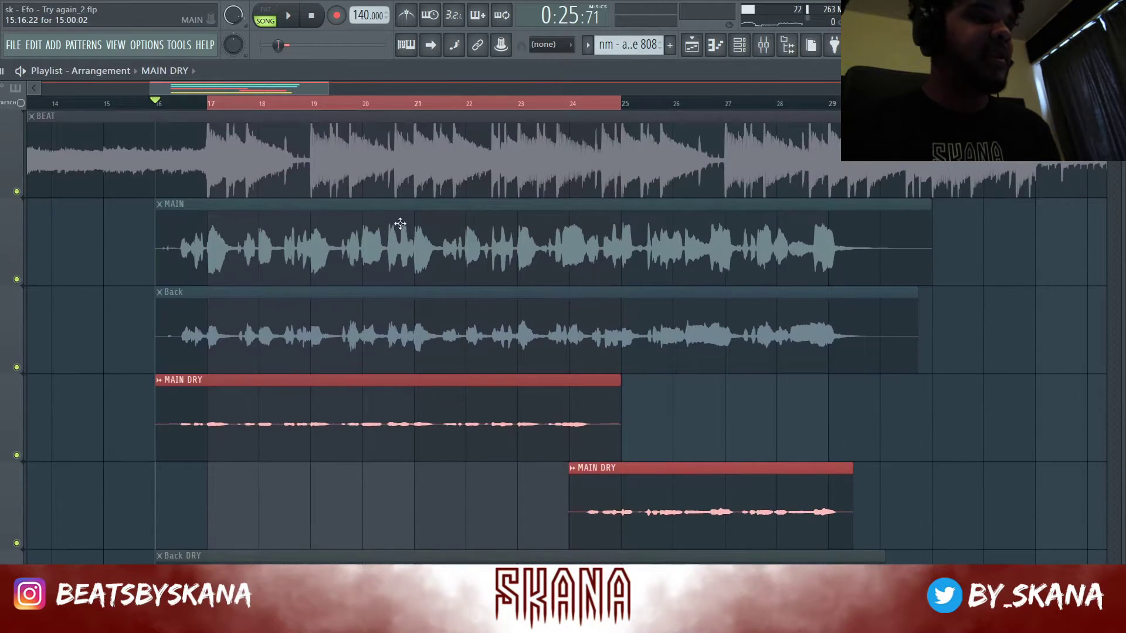
{"action": "scroll", "coordinate": [397, 228], "scroll_direction": "down", "scroll_amount": 4}
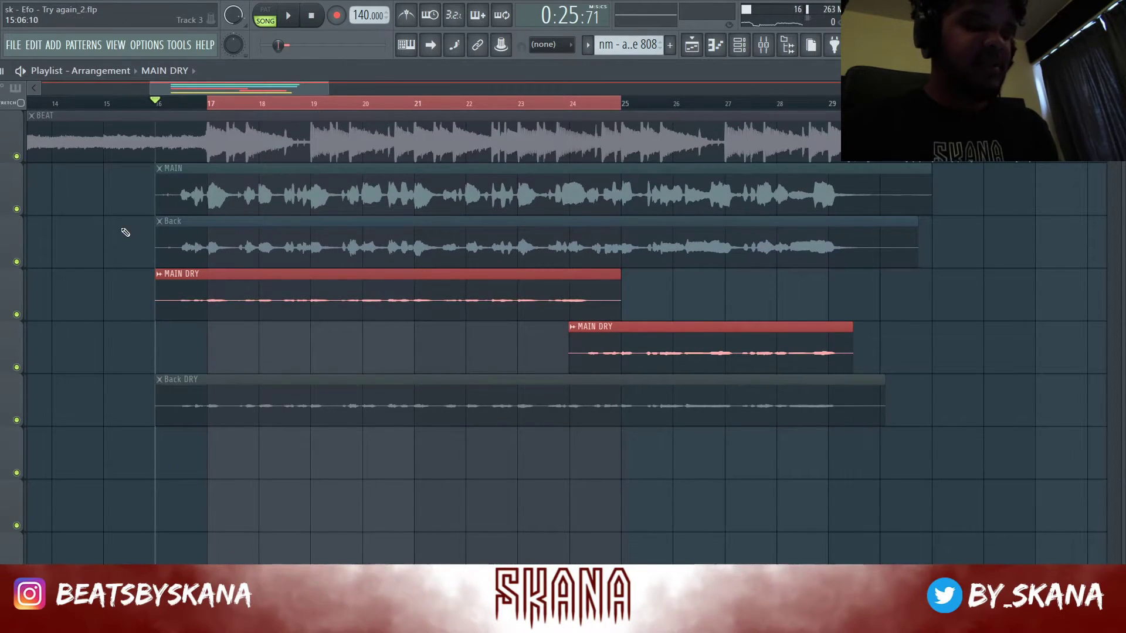
{"action": "key", "text": "Return"}
{"action": "right_click", "coordinate": [301, 155], "text": "alt"}
{"action": "key", "text": "space"}
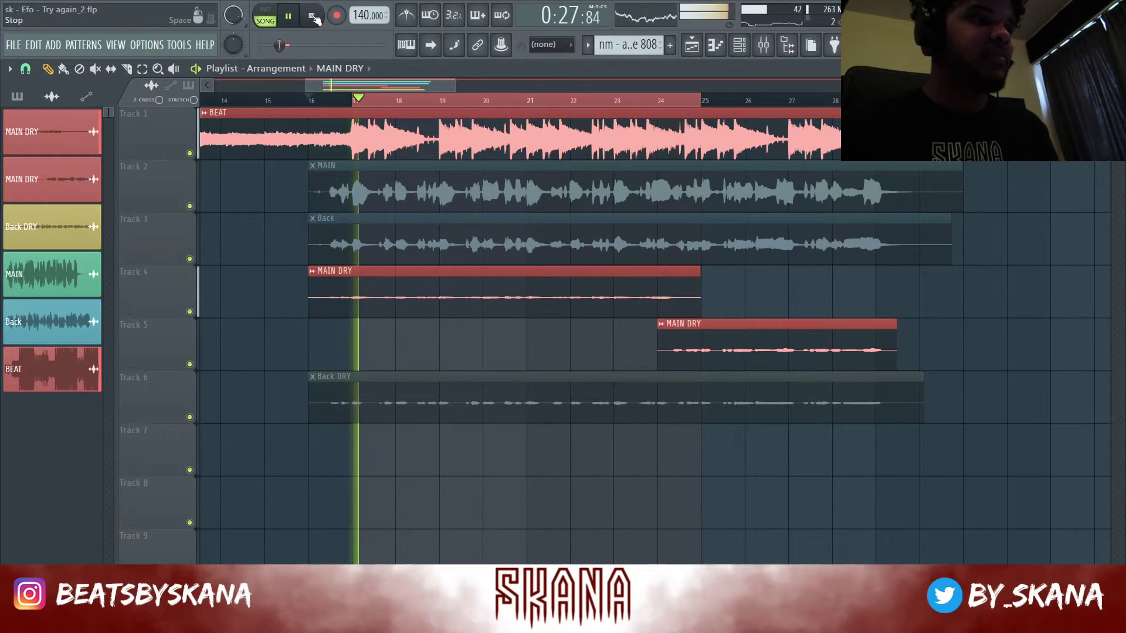
{"action": "key", "text": "space"}
Lower the BEAT mixer track's volume to -4.0 dB and play it against the vocals
{"action": "left_click", "coordinate": [767, 52]}
{"action": "scroll", "coordinate": [370, 186], "scroll_direction": "up", "scroll_amount": 2}
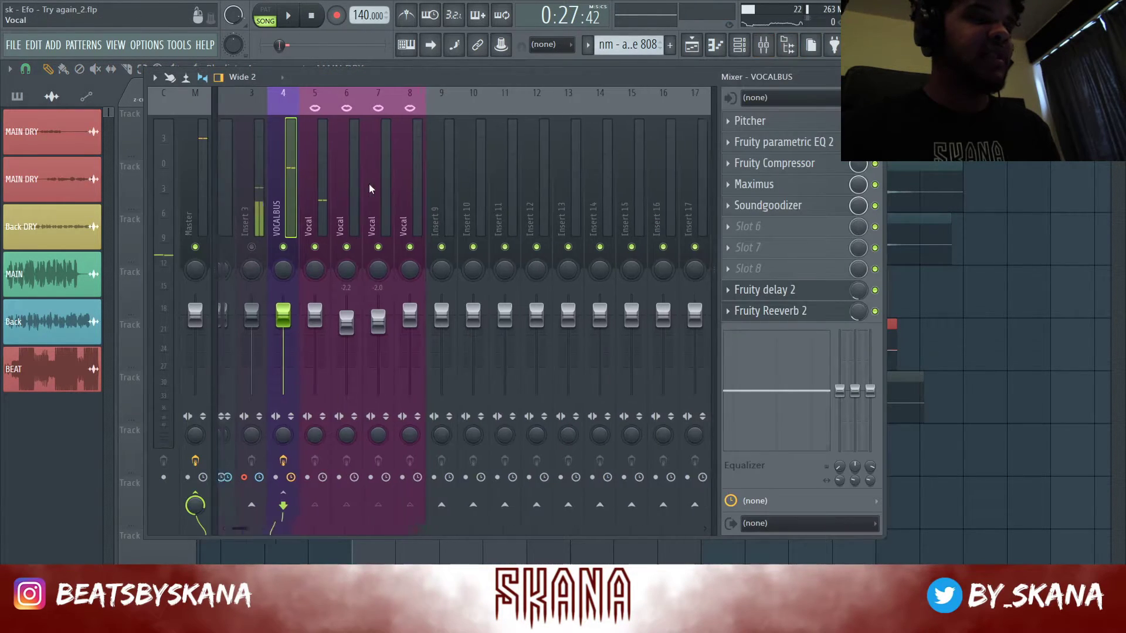
{"action": "mouse_move", "coordinate": [235, 318]}
{"action": "left_mouse_down"}
{"action": "mouse_move", "coordinate": [240, 339]}
{"action": "mouse_move", "coordinate": [234, 329]}
{"action": "left_mouse_up"}
{"action": "key", "text": "space"}
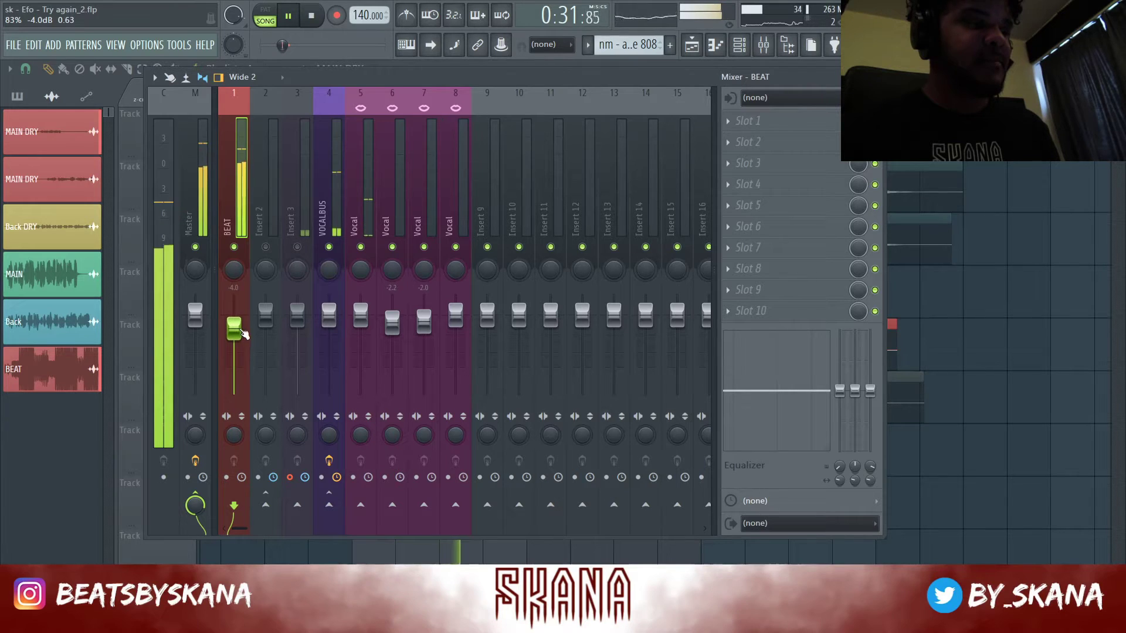
Load Fruity Limiter into effect slot 7 of VOCALBUS
{"action": "left_click", "coordinate": [340, 223]}
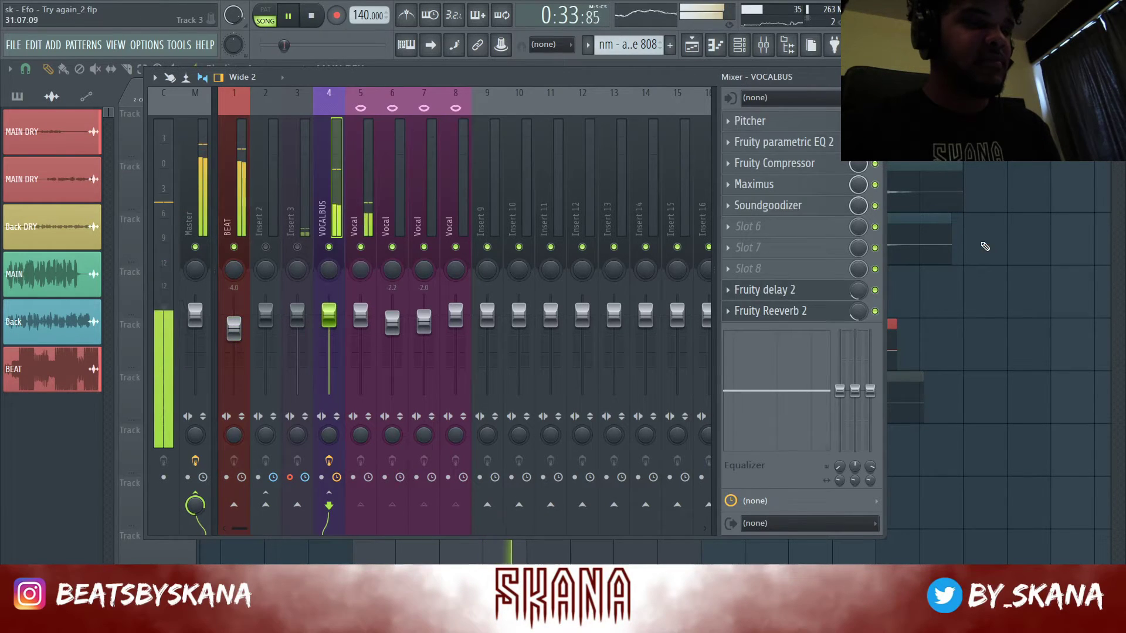
{"action": "left_click", "coordinate": [769, 247]}
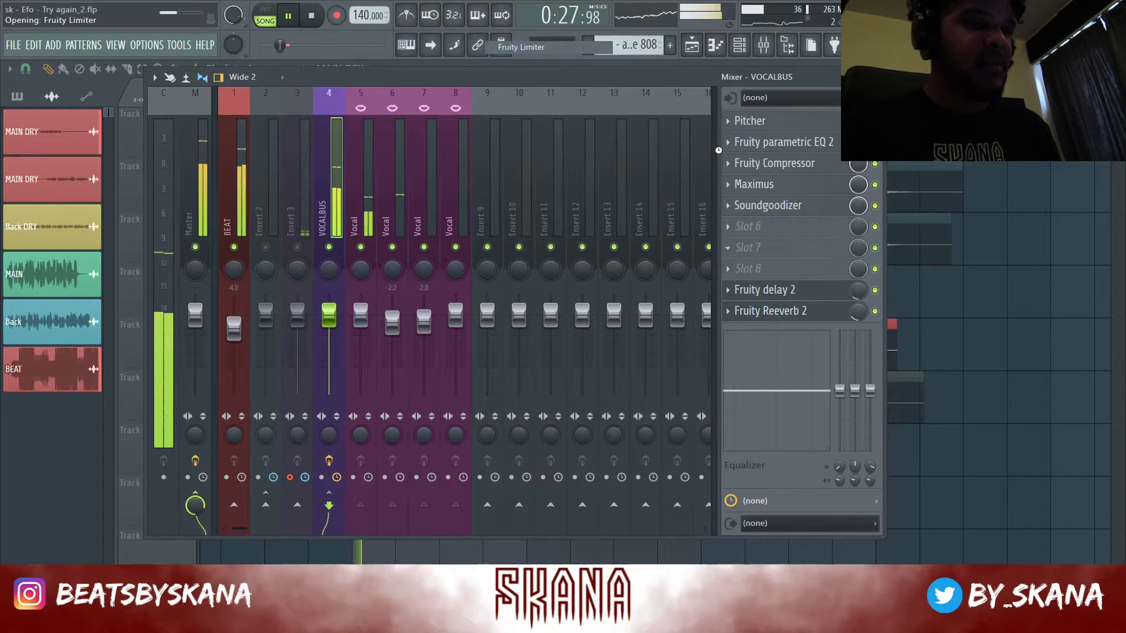
{"action": "left_click", "coordinate": [572, 48]}
{"action": "left_click_drag", "start_coordinate": [261, 123], "coordinate": [434, 143]}
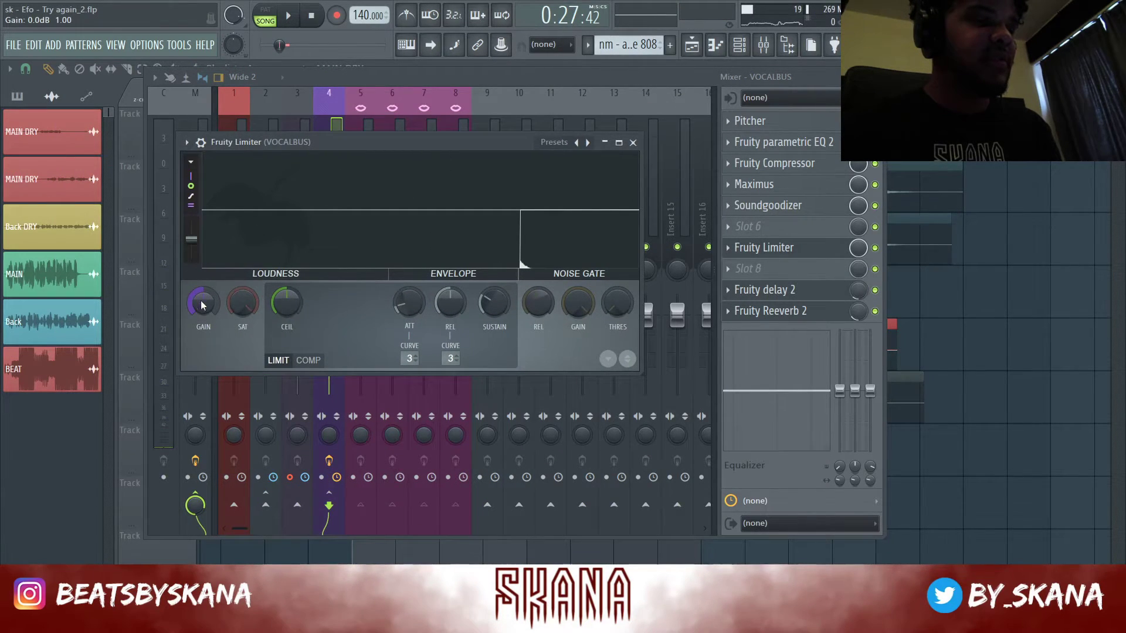
Raise the Fruity Limiter's gain and lower its ceiling to about -7.7 dB while playing the vocals over the beat
{"action": "key", "text": "space"}
{"action": "left_click_drag", "start_coordinate": [203, 302], "coordinate": [203, 285]}
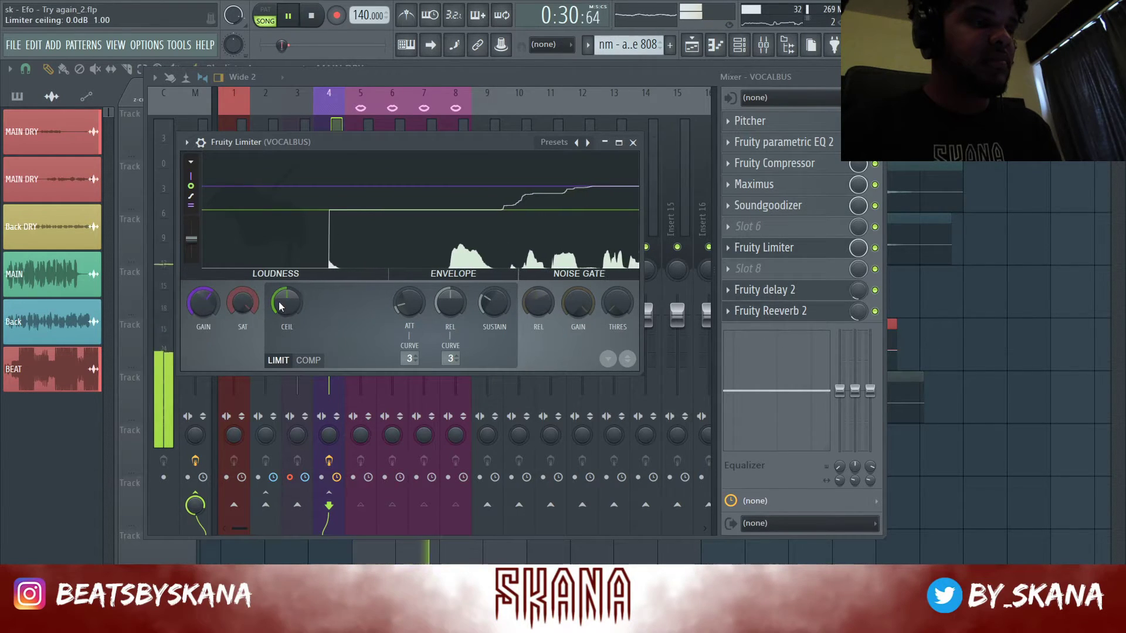
{"action": "left_click_drag", "start_coordinate": [285, 303], "coordinate": [285, 328]}
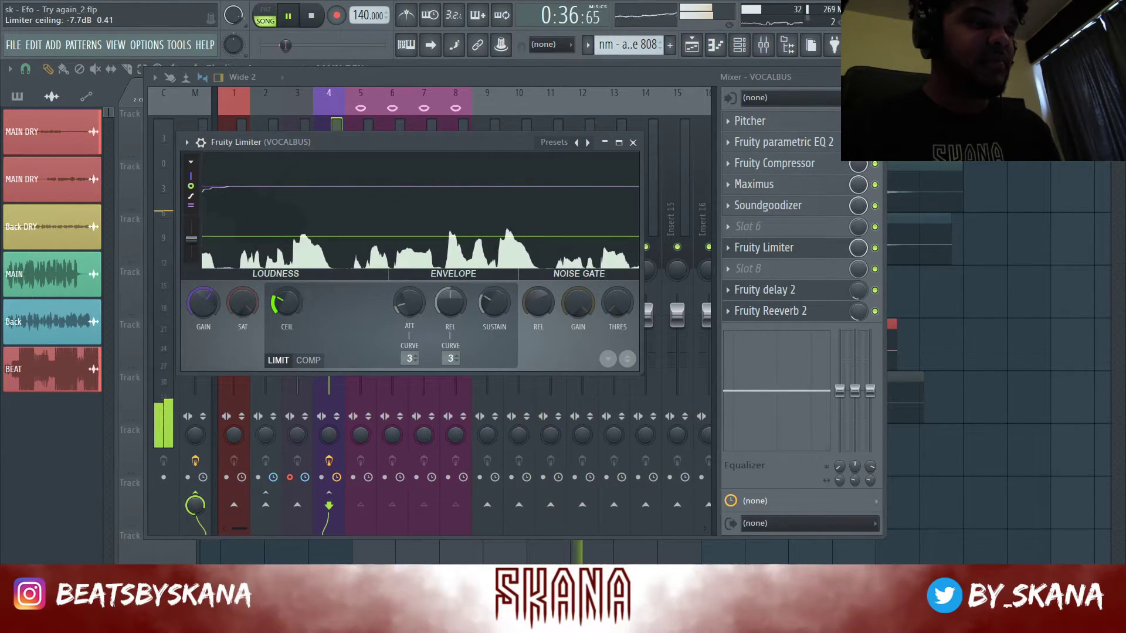
{"action": "left_click_drag", "start_coordinate": [202, 302], "coordinate": [203, 297]}
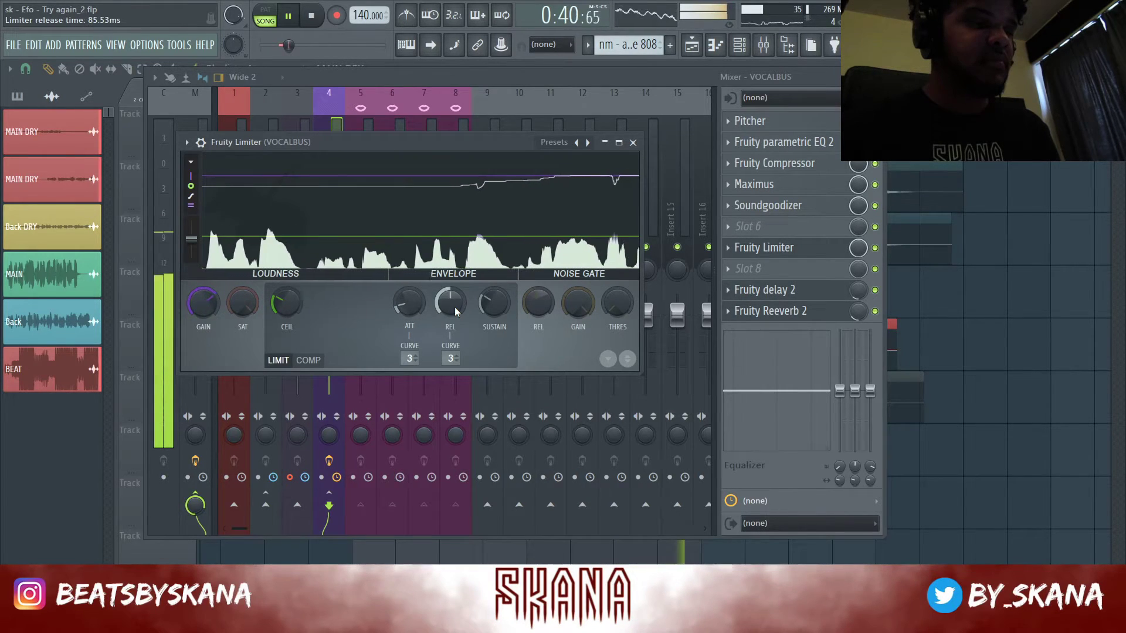
{"action": "left_click_drag", "start_coordinate": [293, 314], "coordinate": [301, 305]}
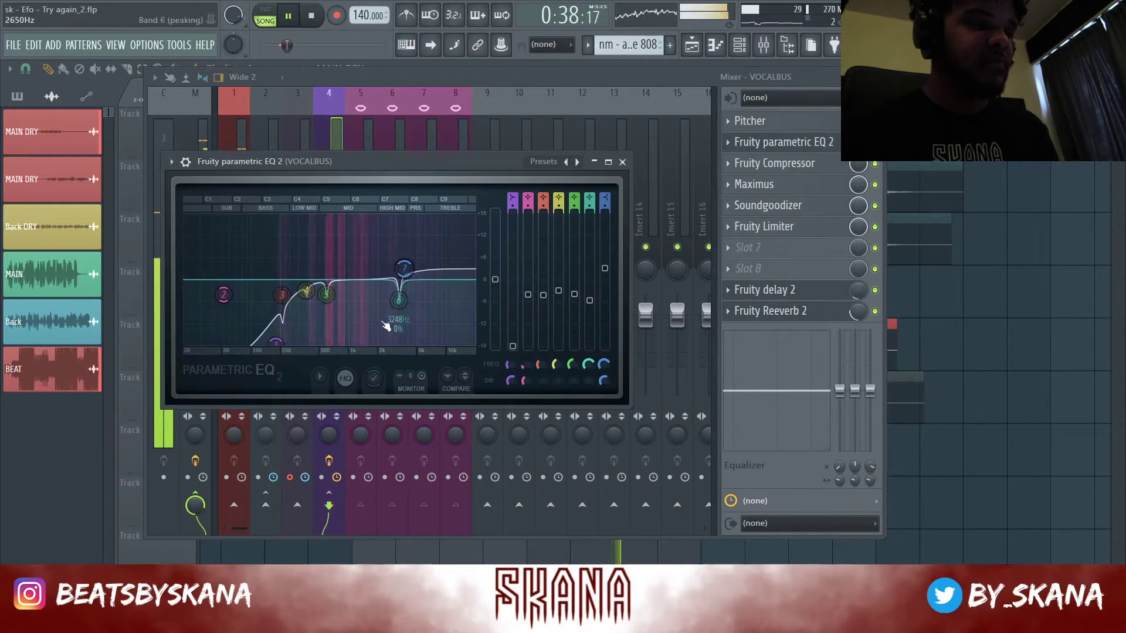
Fine-tune the low-cut band of VOCALBUS's Fruity parametric EQ 2 while playing the mix and inspect the enlarged curve
{"action": "key", "text": "space"}
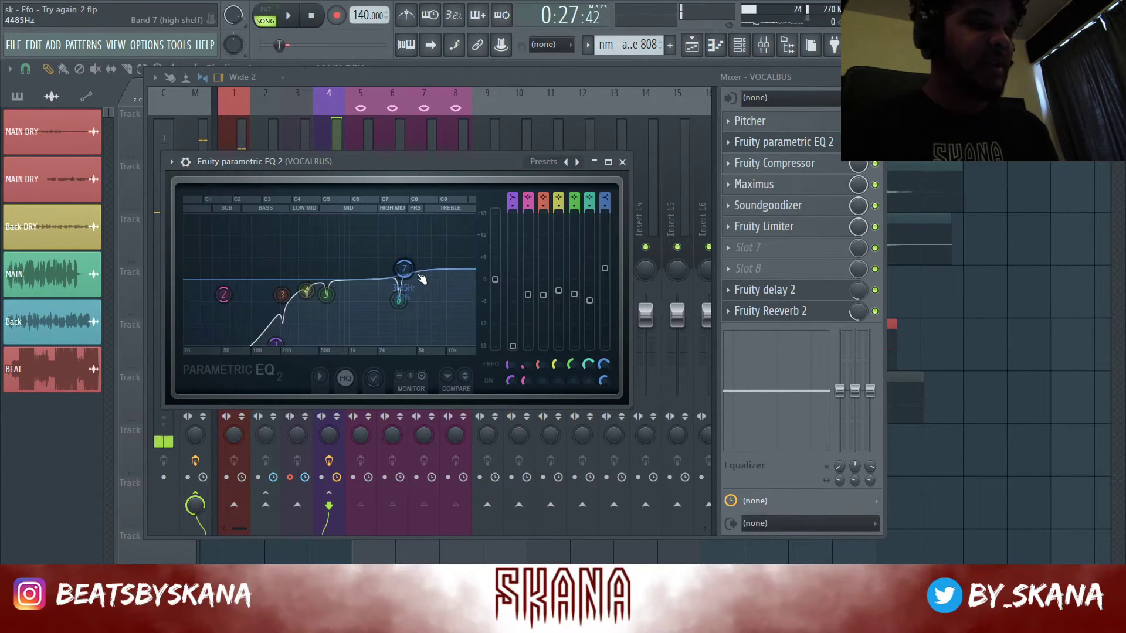
{"action": "key", "text": "space"}
{"action": "left_click_drag", "start_coordinate": [289, 351], "coordinate": [282, 346]}
{"action": "left_click", "coordinate": [608, 162]}
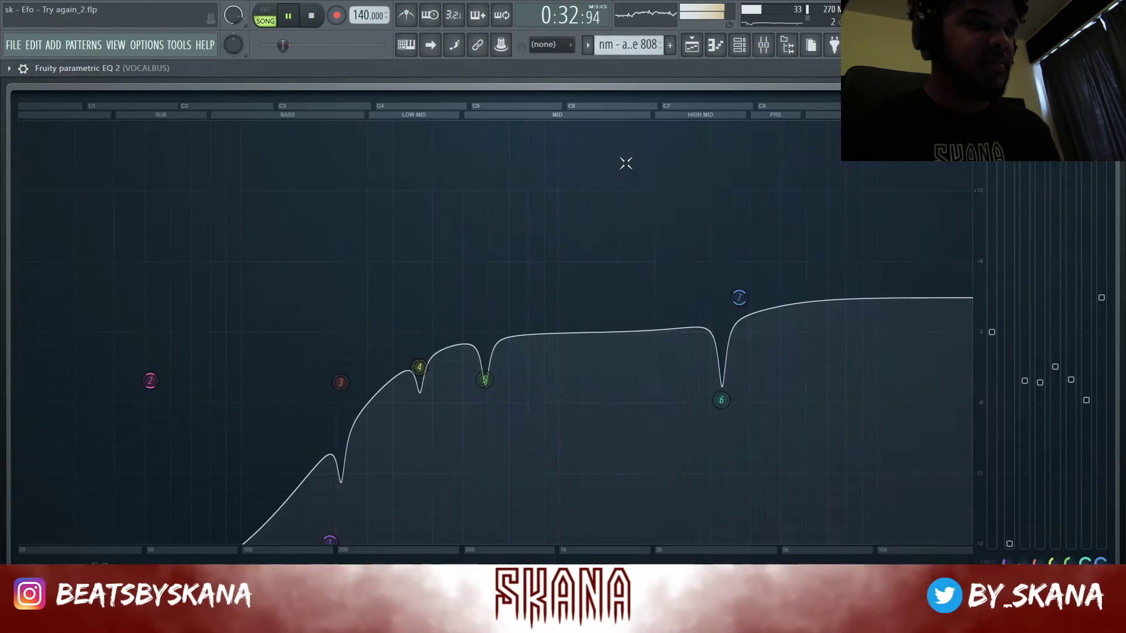
{"action": "left_click", "coordinate": [1101, 68]}
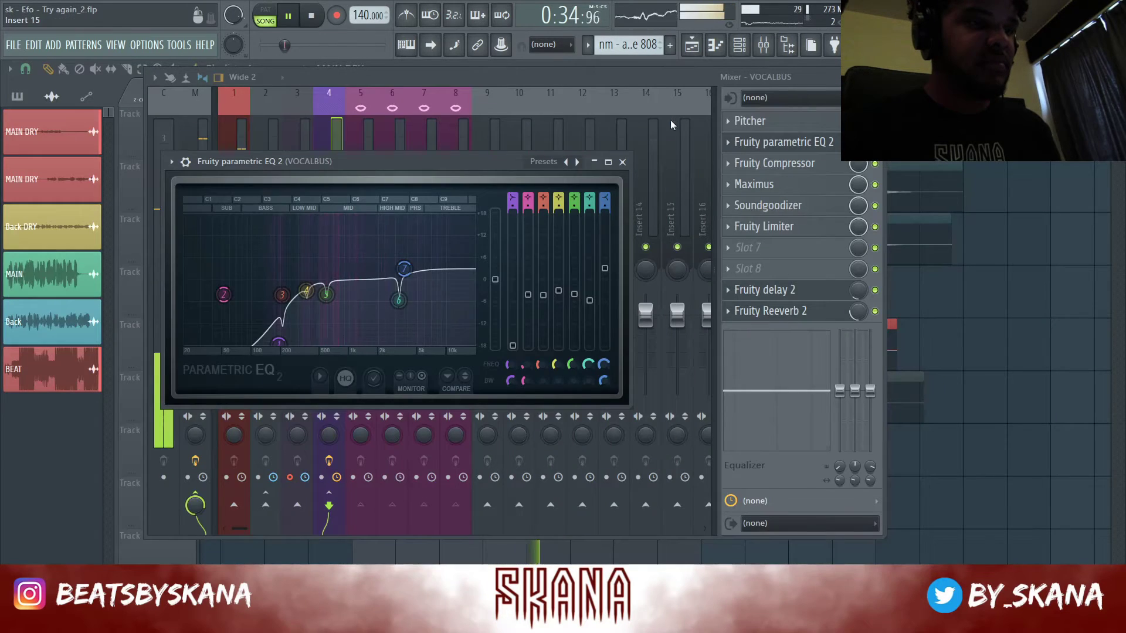
{"action": "left_click", "coordinate": [622, 162]}
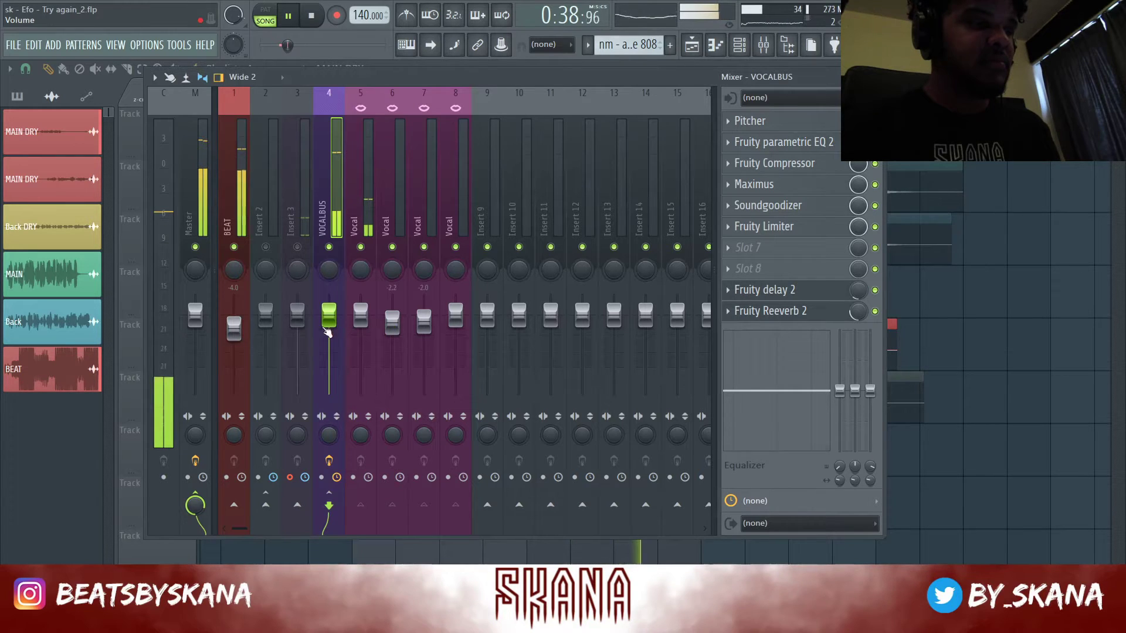
Rebalance the mixer during playback, lowering BEAT to -6.5 dB, Vocal track 5 to -5.7 dB and Vocal track 6 to about -8.5 dB
{"action": "left_click_drag", "start_coordinate": [233, 326], "coordinate": [234, 341]}
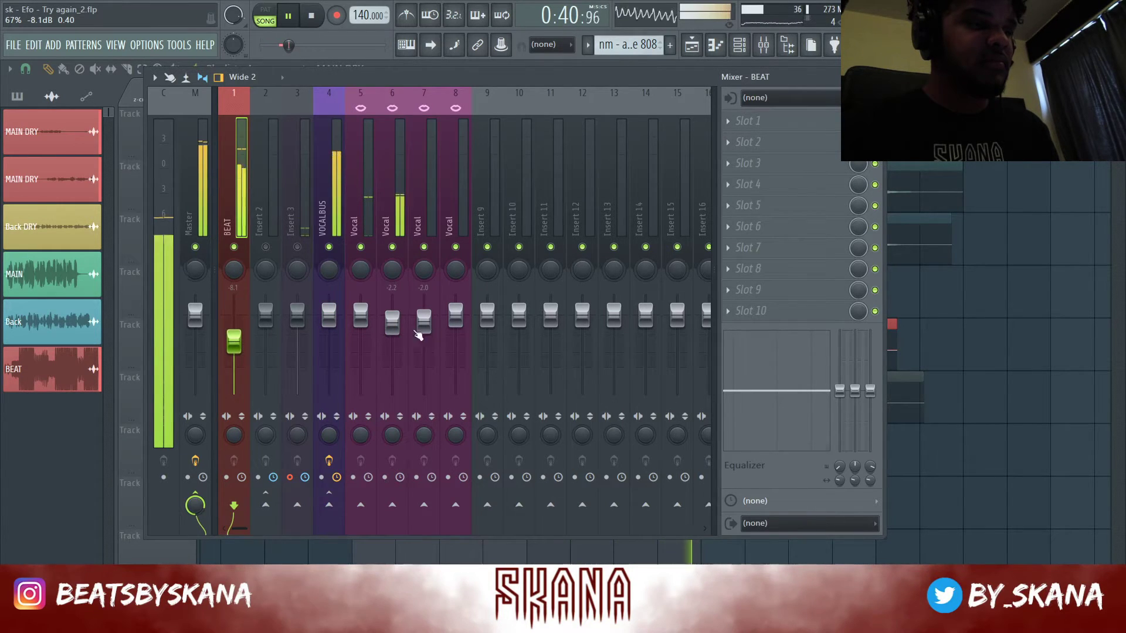
{"action": "left_click_drag", "start_coordinate": [393, 322], "coordinate": [361, 334]}
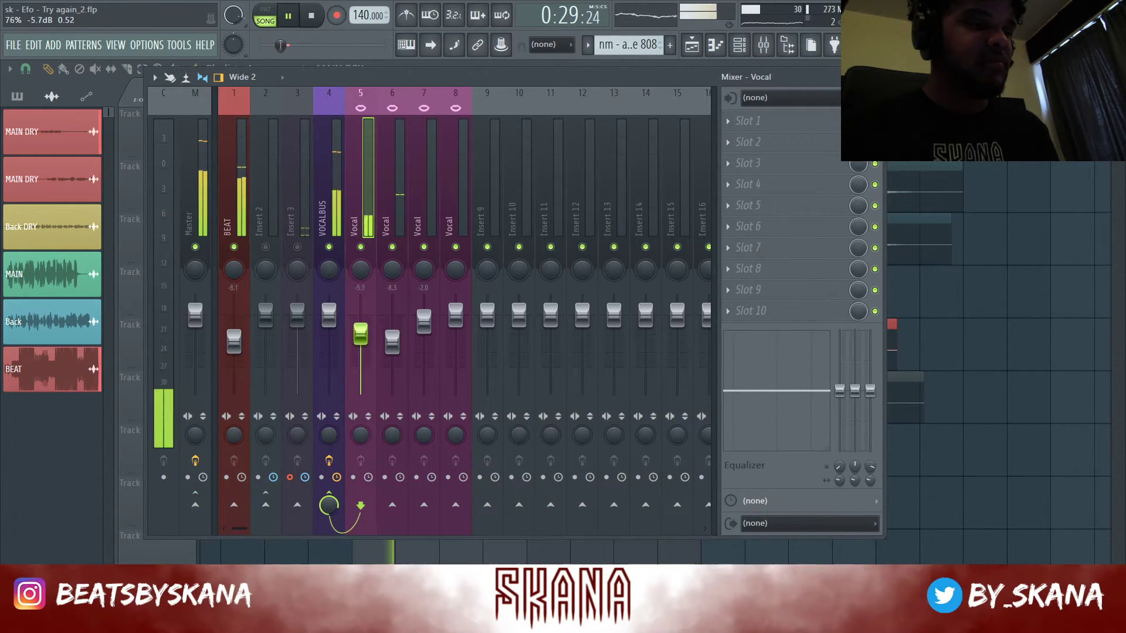
{"action": "left_click", "coordinate": [326, 329]}
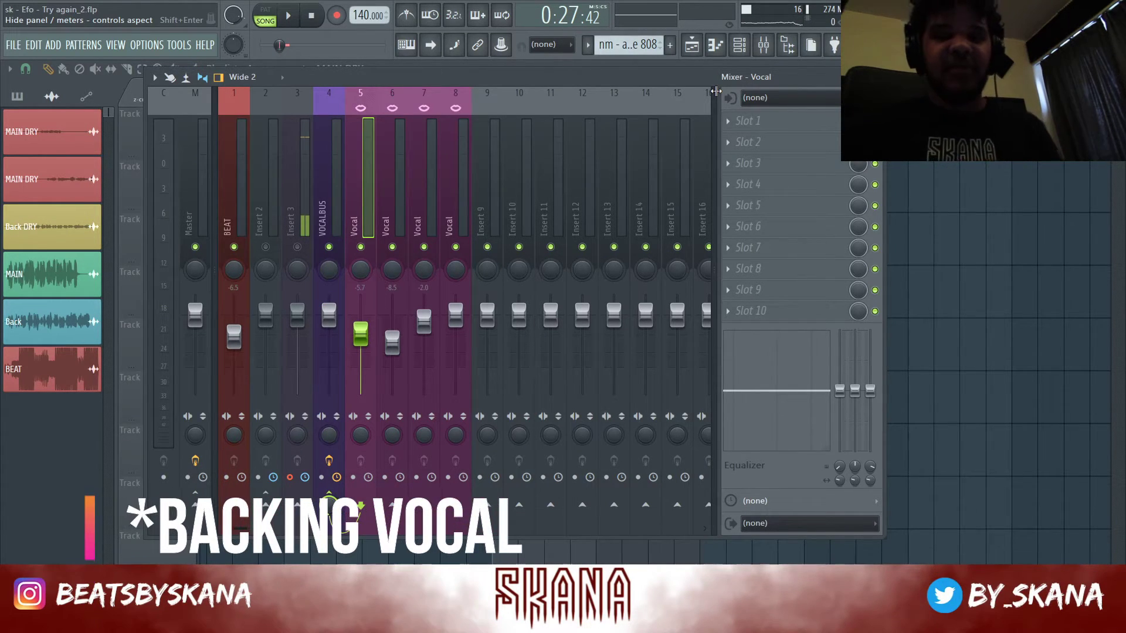
Copy the VOCALBUS track state onto mixer insert 12 to create a second bus for the backing vocals
{"action": "right_click", "coordinate": [332, 146]}
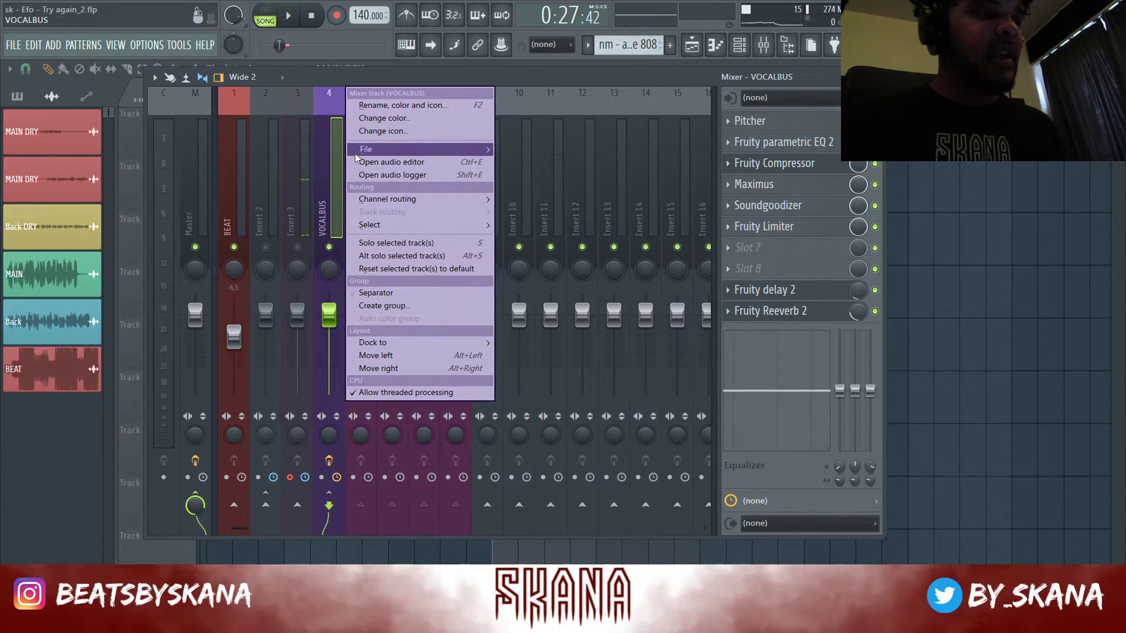
{"action": "mouse_move", "coordinate": [356, 152]}
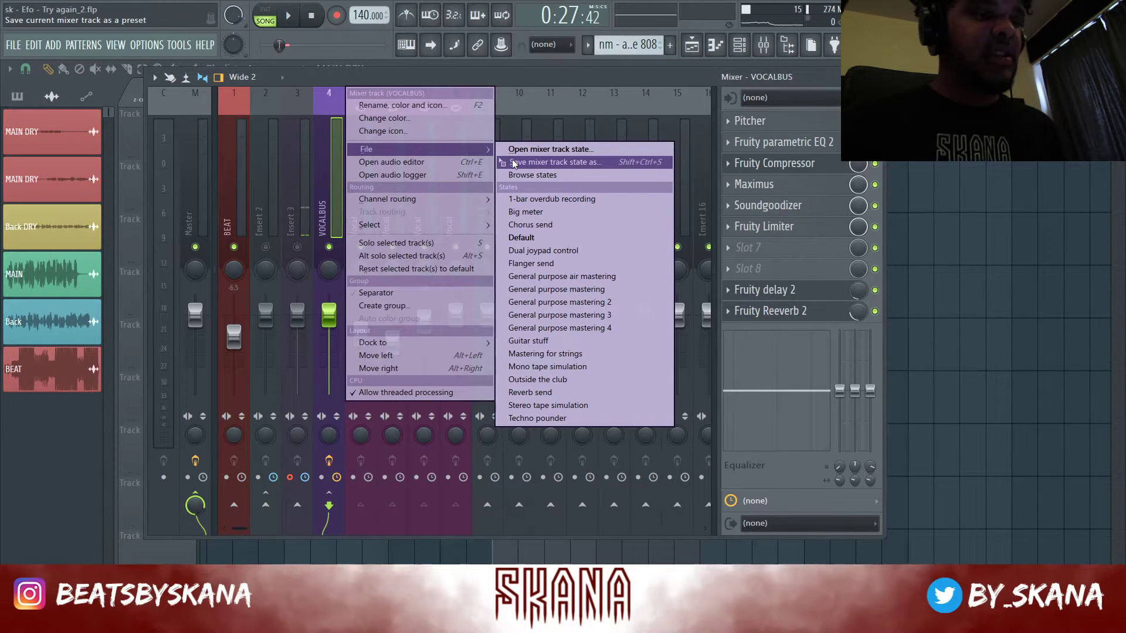
{"action": "left_click_drag", "start_coordinate": [513, 163], "coordinate": [667, 159]}
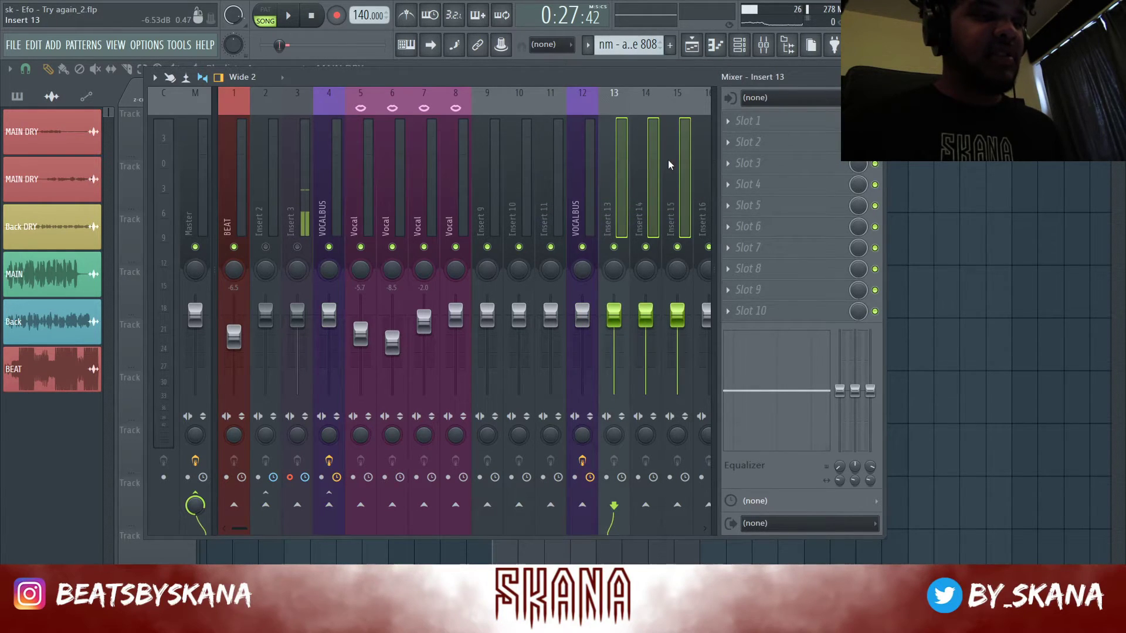
Route inserts 13 to 15 only to the VOCALBUS on track 12, style them as Vocal tracks, and compare the two buses' effect chains
{"action": "scroll", "coordinate": [586, 187], "scroll_direction": "down", "scroll_amount": 3}
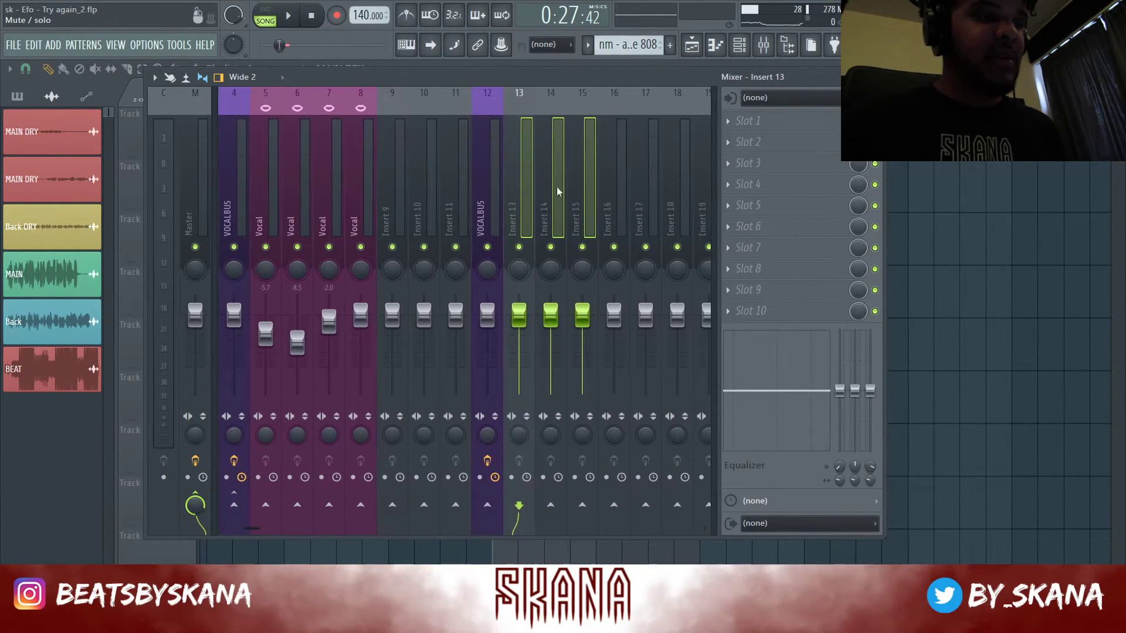
{"action": "right_click", "coordinate": [498, 514]}
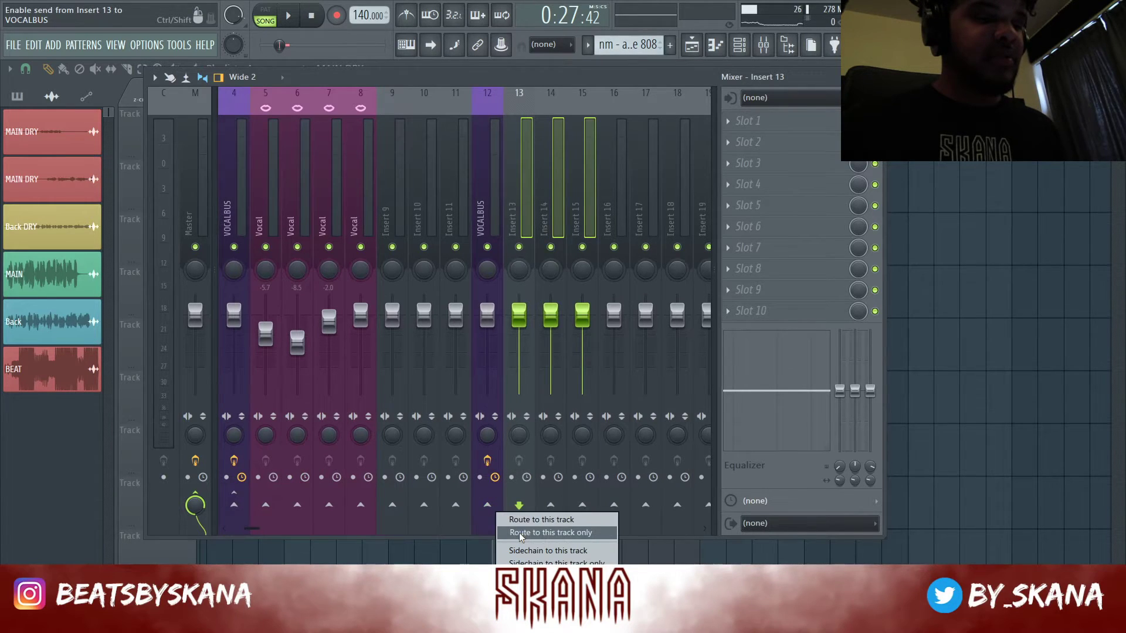
{"action": "left_click", "coordinate": [527, 531]}
{"action": "scroll", "coordinate": [525, 151], "scroll_direction": "up", "scroll_amount": 3}
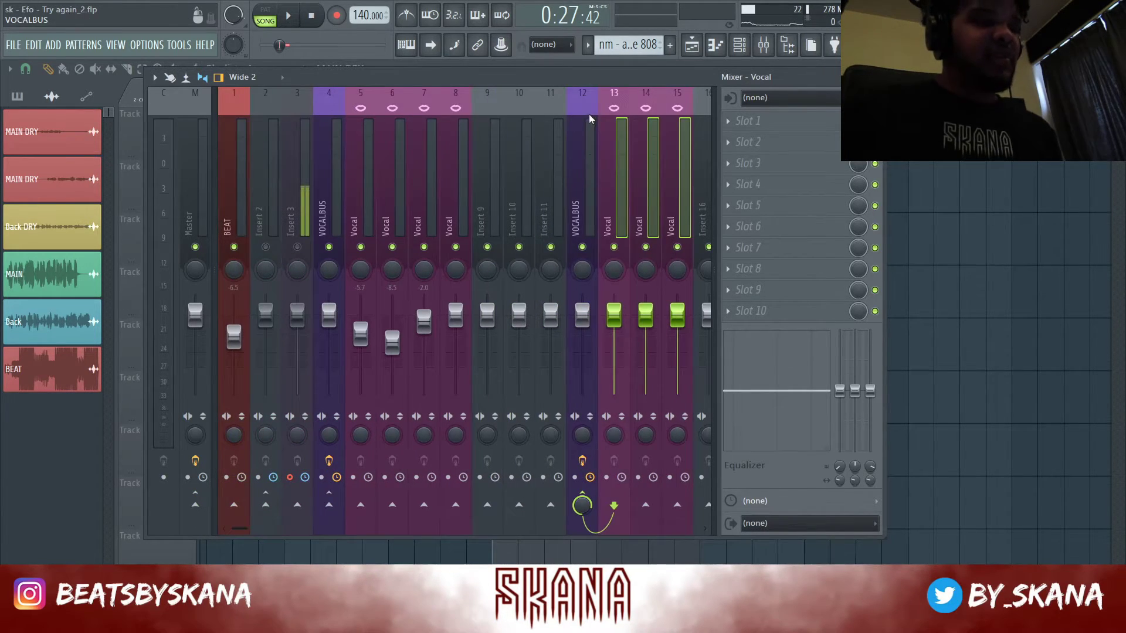
{"action": "left_click", "coordinate": [586, 117]}
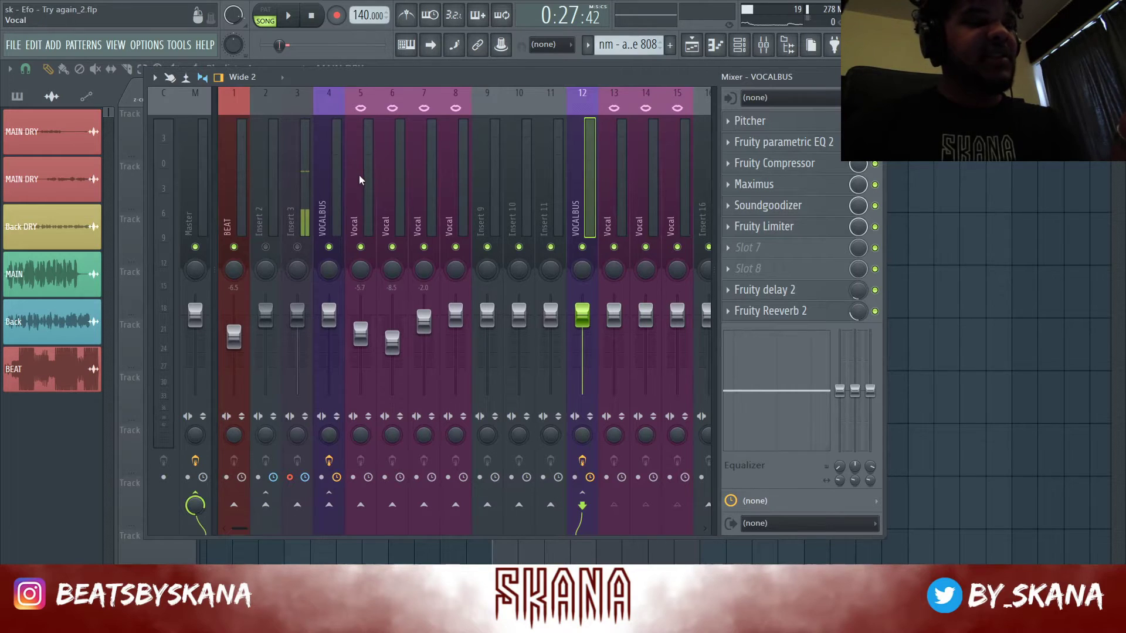
{"action": "left_click", "coordinate": [321, 153]}
{"action": "left_click", "coordinate": [582, 165]}
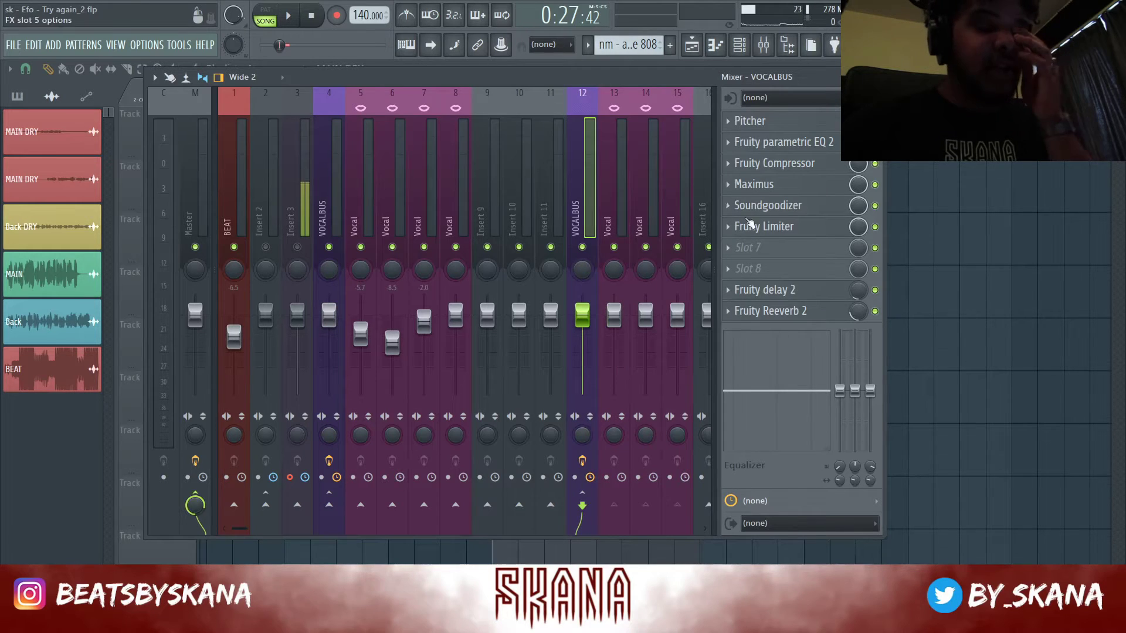
Assign the Back DRY clip's channel to mixer track 13
{"action": "key", "text": "F9"}
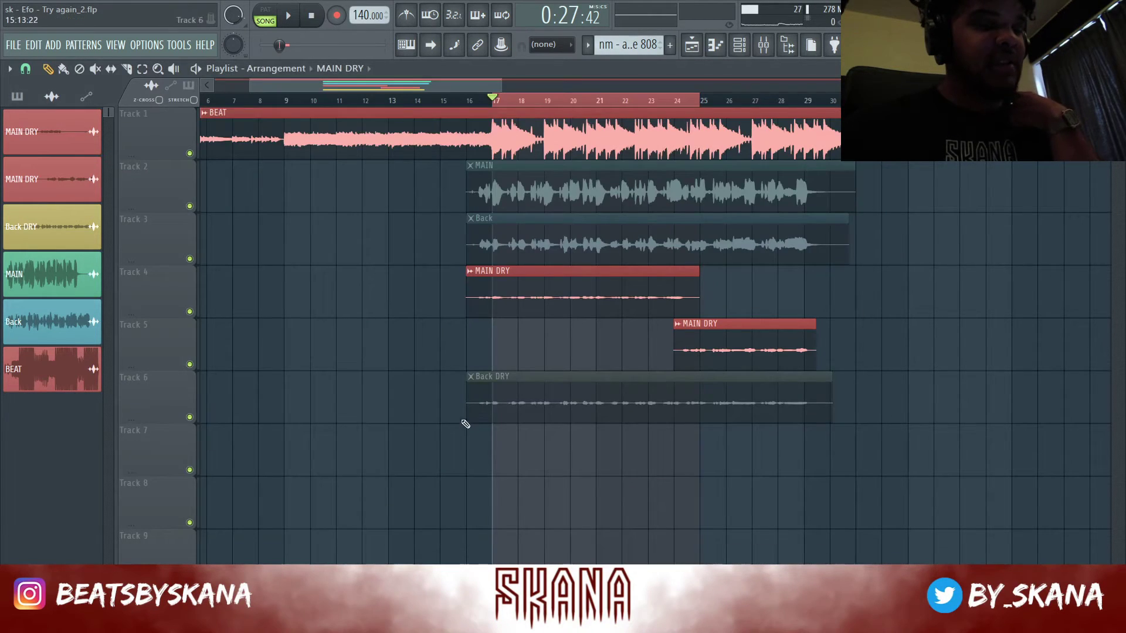
{"action": "double_click", "coordinate": [561, 391]}
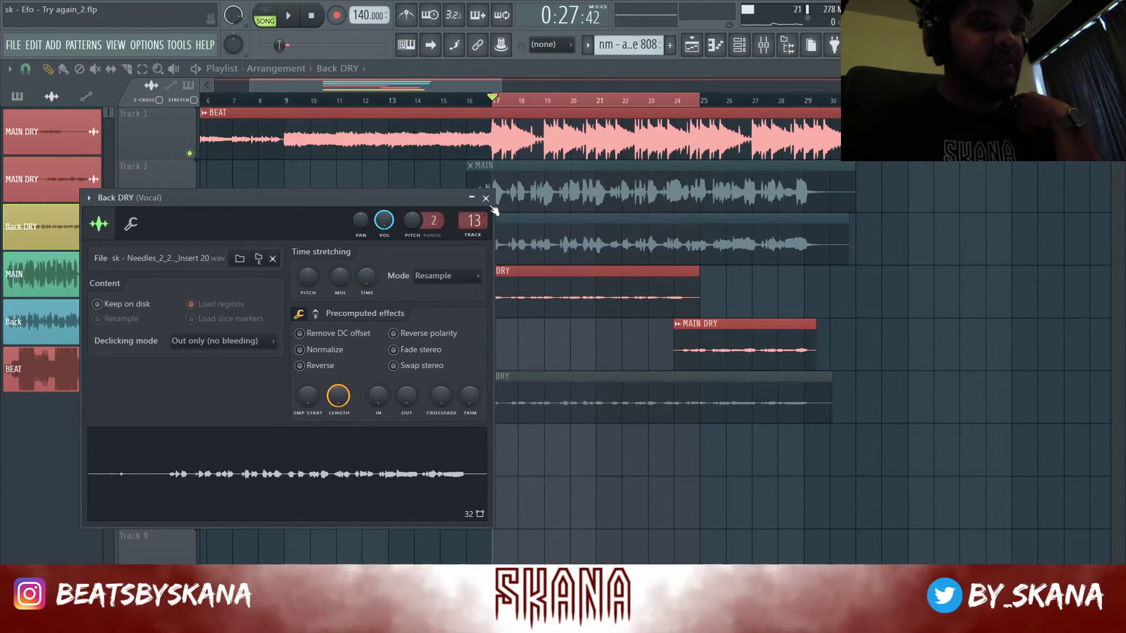
{"action": "left_click", "coordinate": [758, 44]}
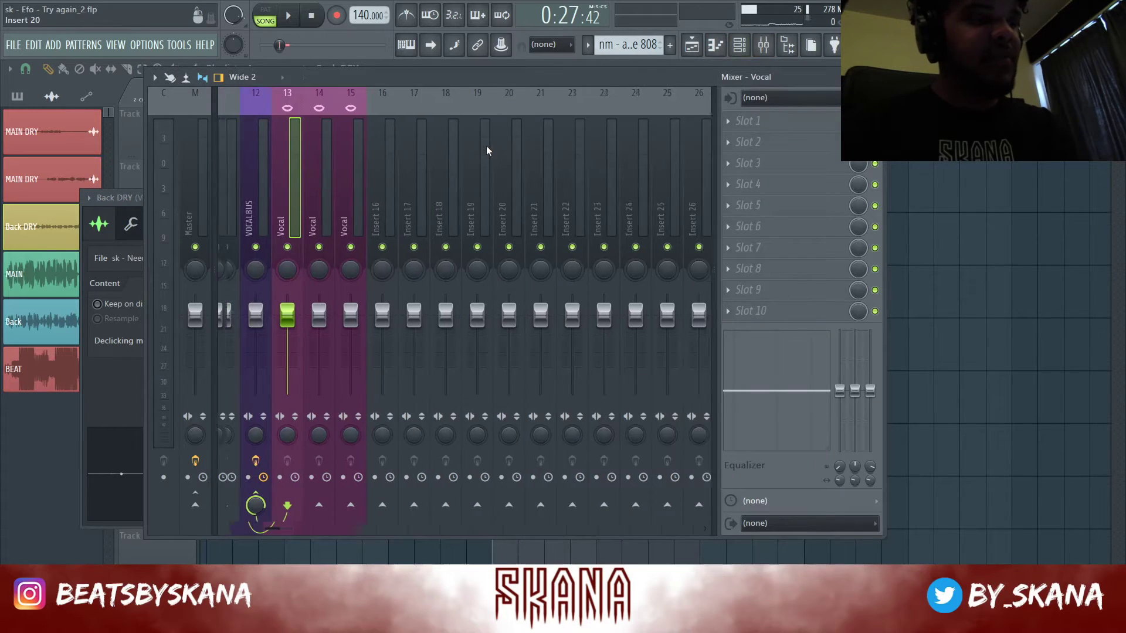
{"action": "left_click", "coordinate": [586, 132]}
{"action": "left_click", "coordinate": [621, 173]}
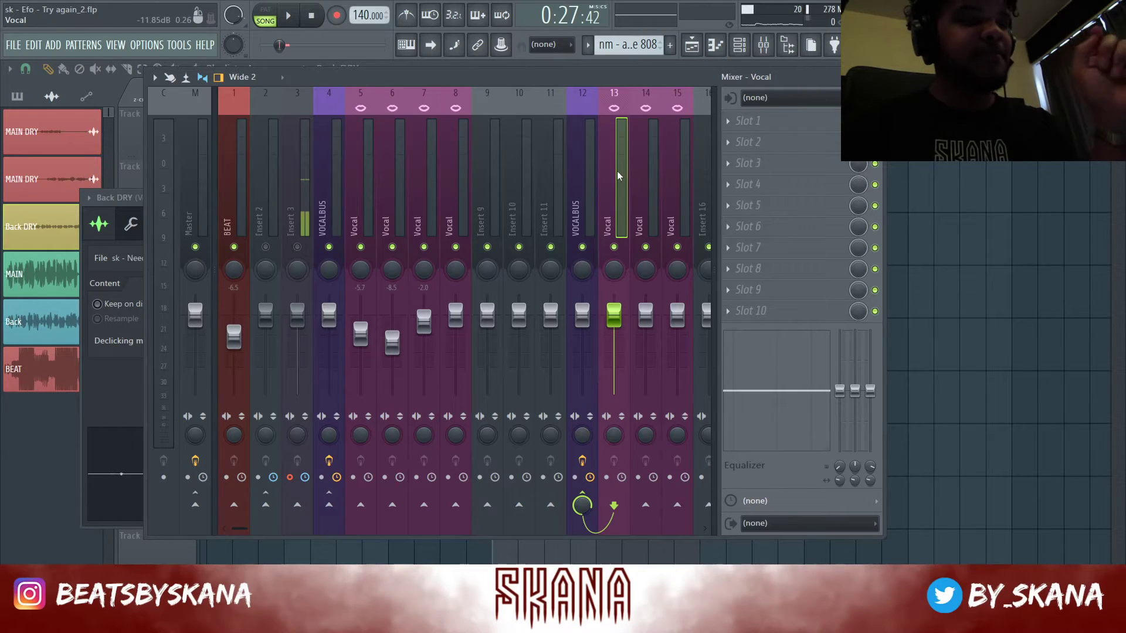
{"action": "left_click", "coordinate": [582, 167]}
{"action": "left_click", "coordinate": [621, 171]}
{"action": "left_click", "coordinate": [680, 169]}
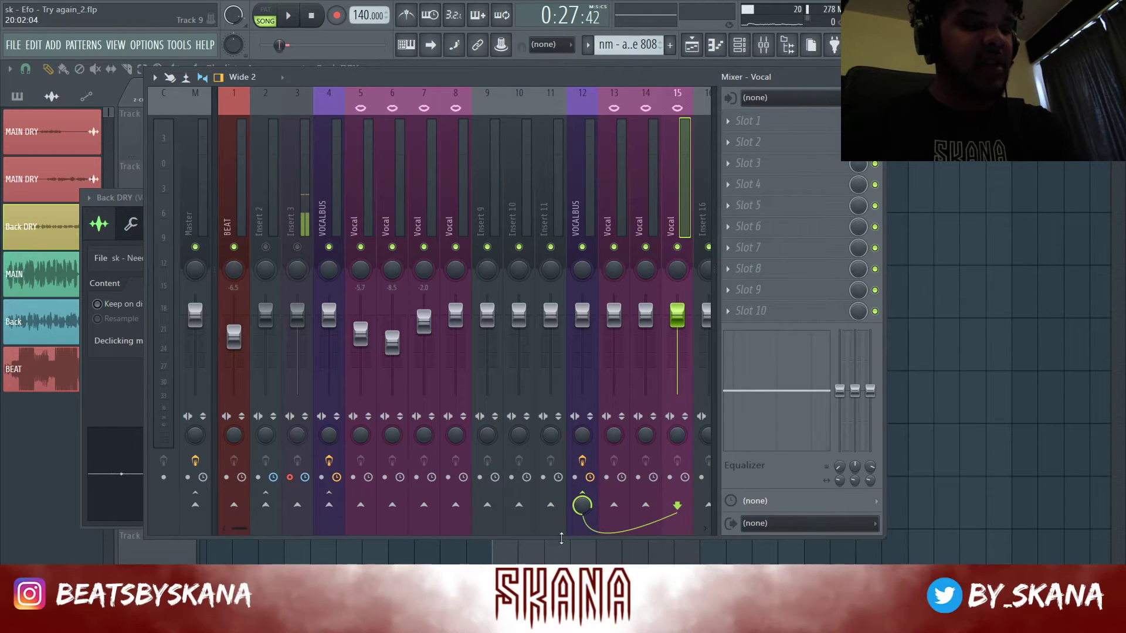
{"action": "left_click", "coordinate": [604, 139]}
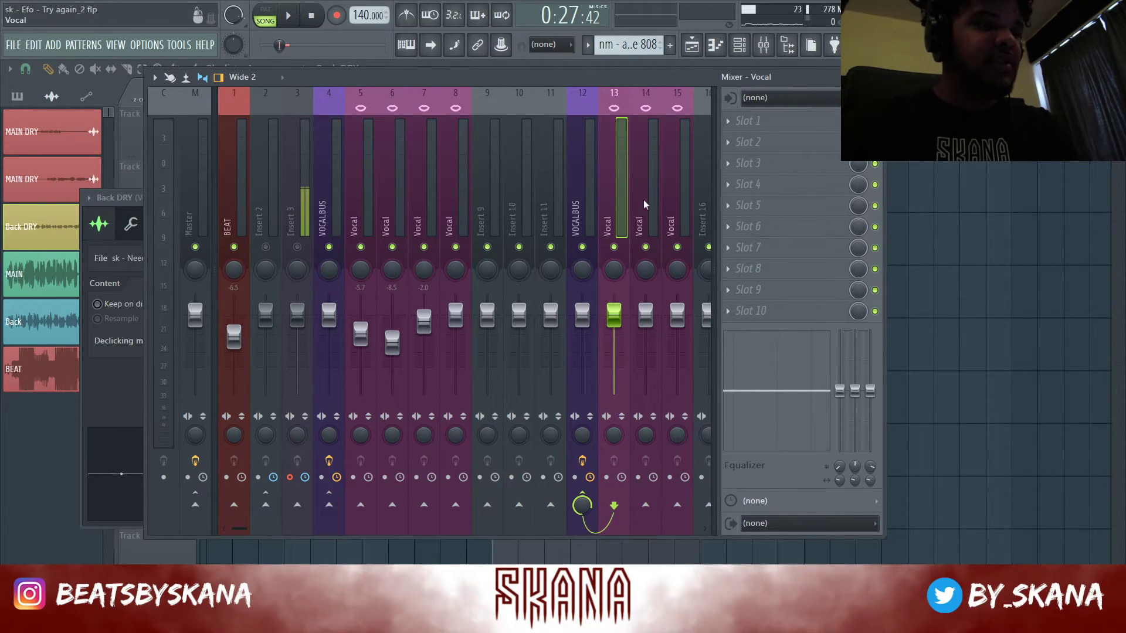
Remove Fruity delay 2 from the backing VOCALBUS on mixer track 12
{"action": "left_click", "coordinate": [589, 136]}
{"action": "right_click", "coordinate": [733, 298]}
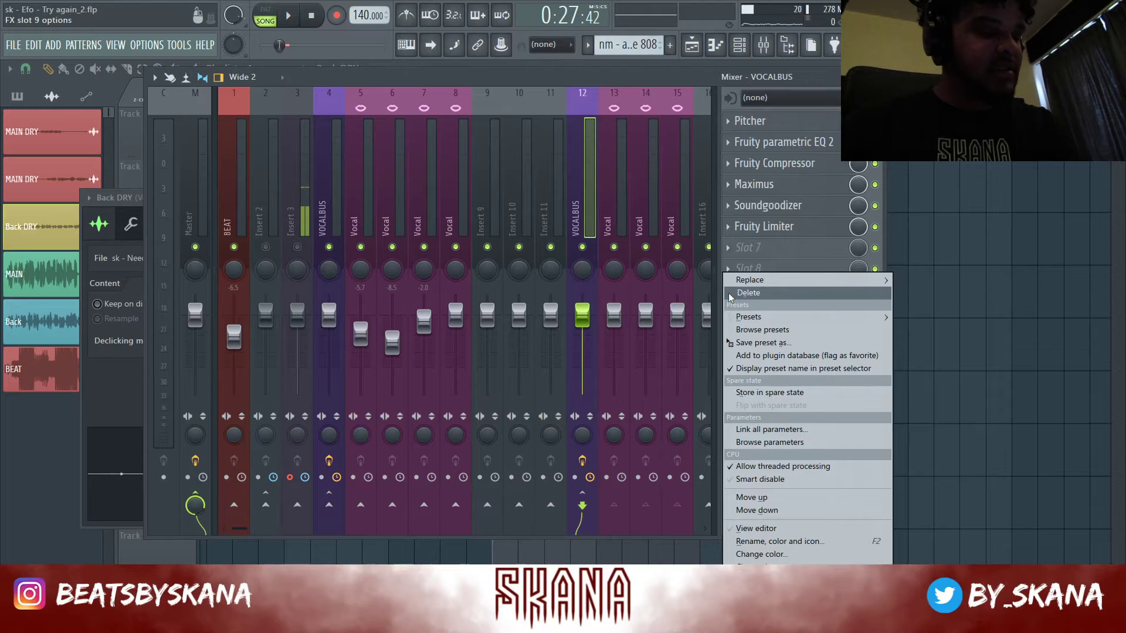
{"action": "left_click", "coordinate": [740, 293]}
Mute both MAIN DRY clips and the BEAT clip in the playlist, and unmute Back DRY for solo playback
{"action": "key", "text": "F5"}
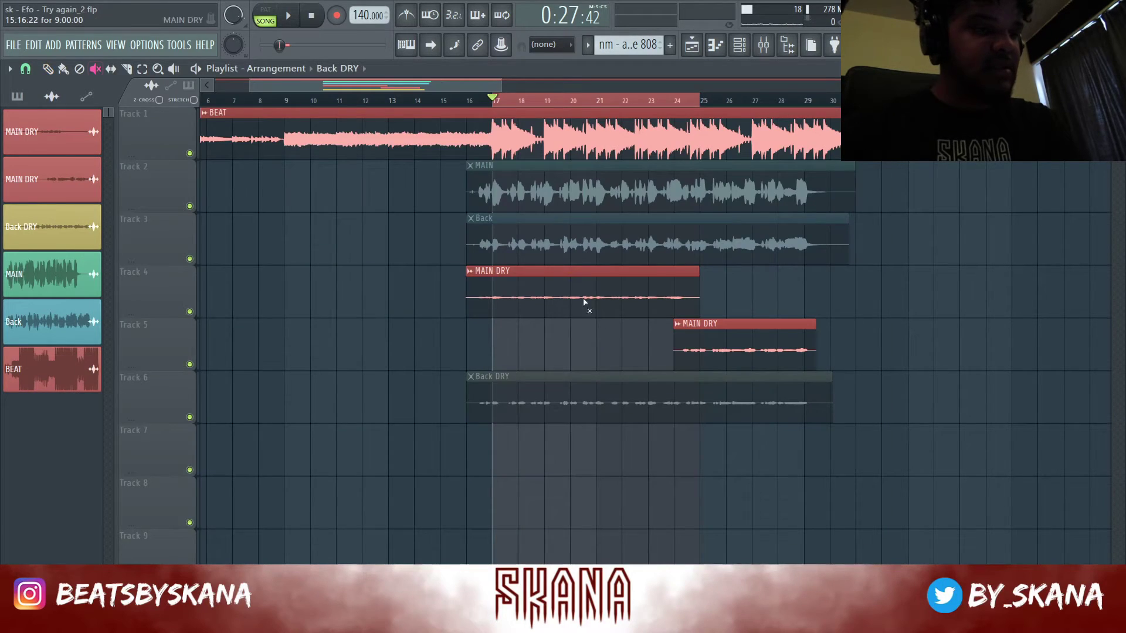
{"action": "left_click", "coordinate": [585, 303]}
{"action": "left_click", "coordinate": [762, 351]}
{"action": "left_click", "coordinate": [614, 141]}
{"action": "key", "text": "space"}
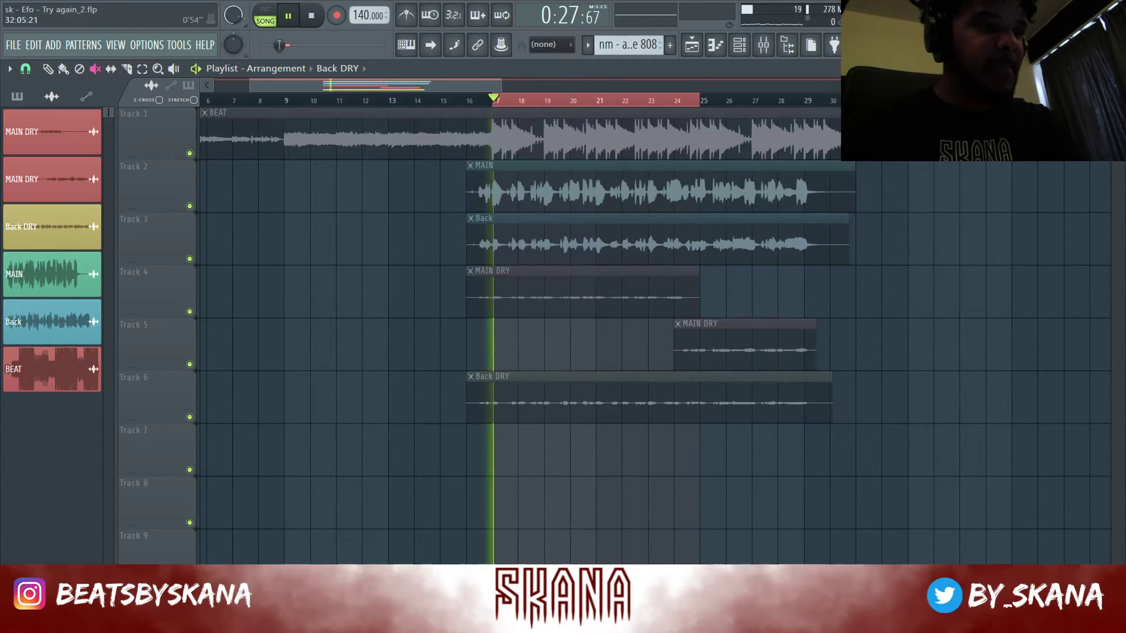
{"action": "left_click", "coordinate": [616, 389]}
Lower mixer track 13's volume to -16.7 dB while playing the backing vocal, and check the Pitcher settings on its bus
{"action": "left_click", "coordinate": [763, 44]}
{"action": "key", "text": "space"}
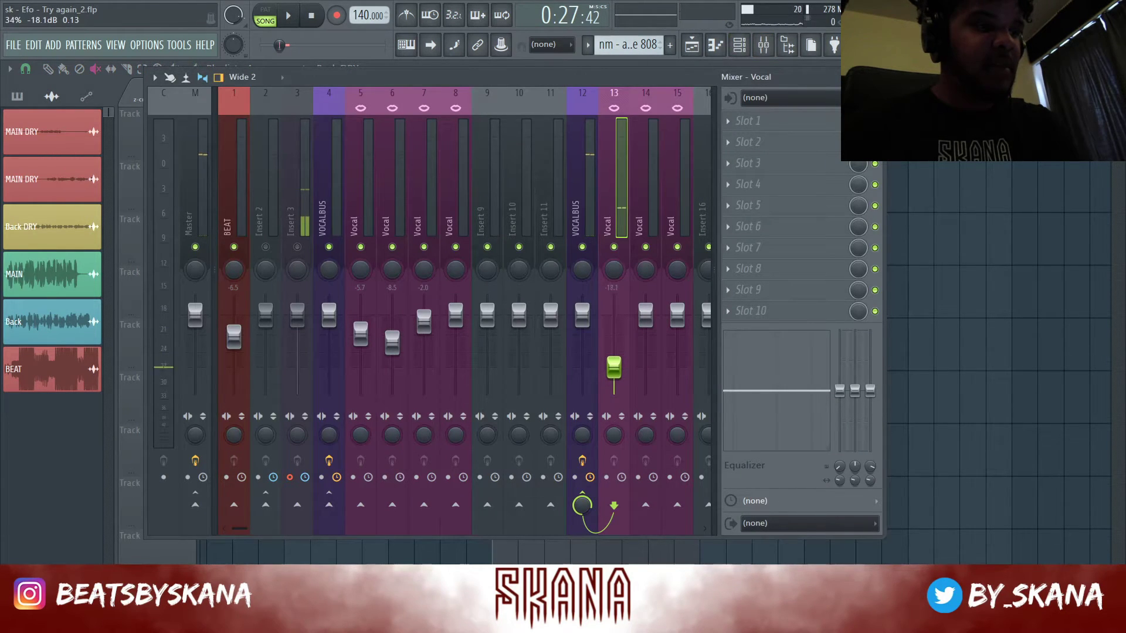
{"action": "key", "text": "space"}
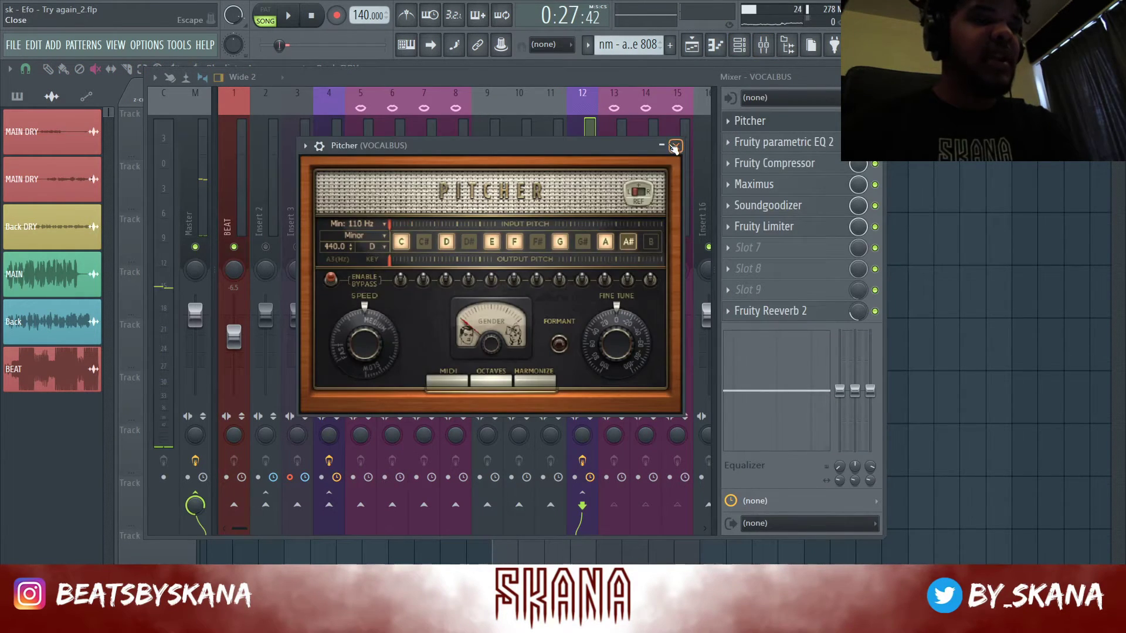
{"action": "left_click", "coordinate": [675, 146]}
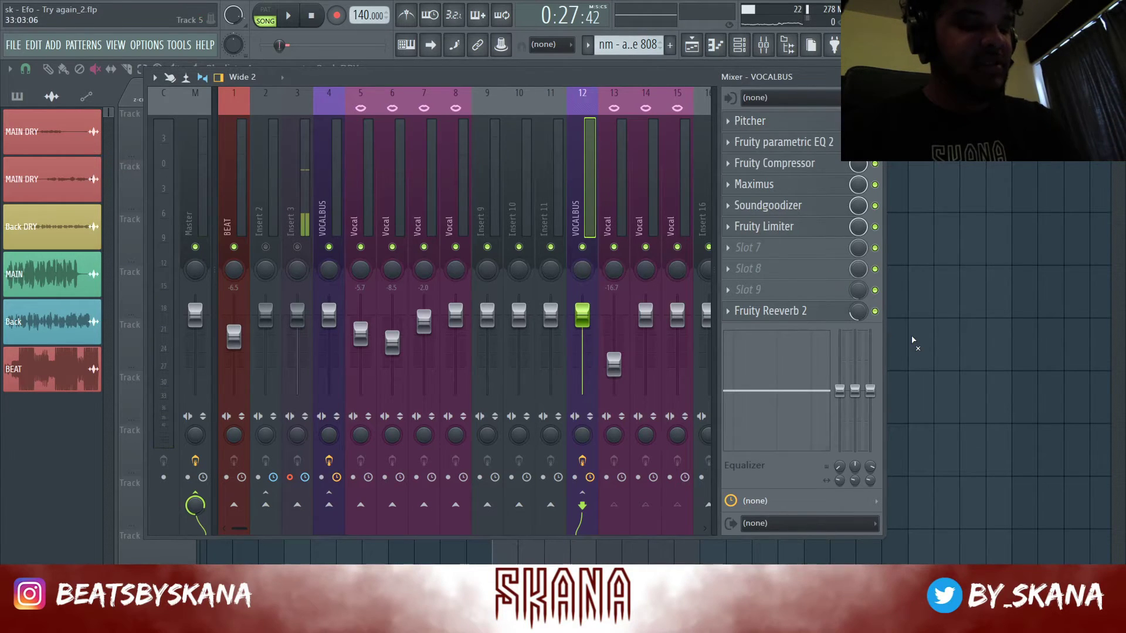
Load Fruity Stereo Shaper into slot 8 of the backing VOCALBUS and set its delay to about 1.3 ms right during playback
{"action": "left_click", "coordinate": [783, 269]}
{"action": "left_click", "coordinate": [594, 311]}
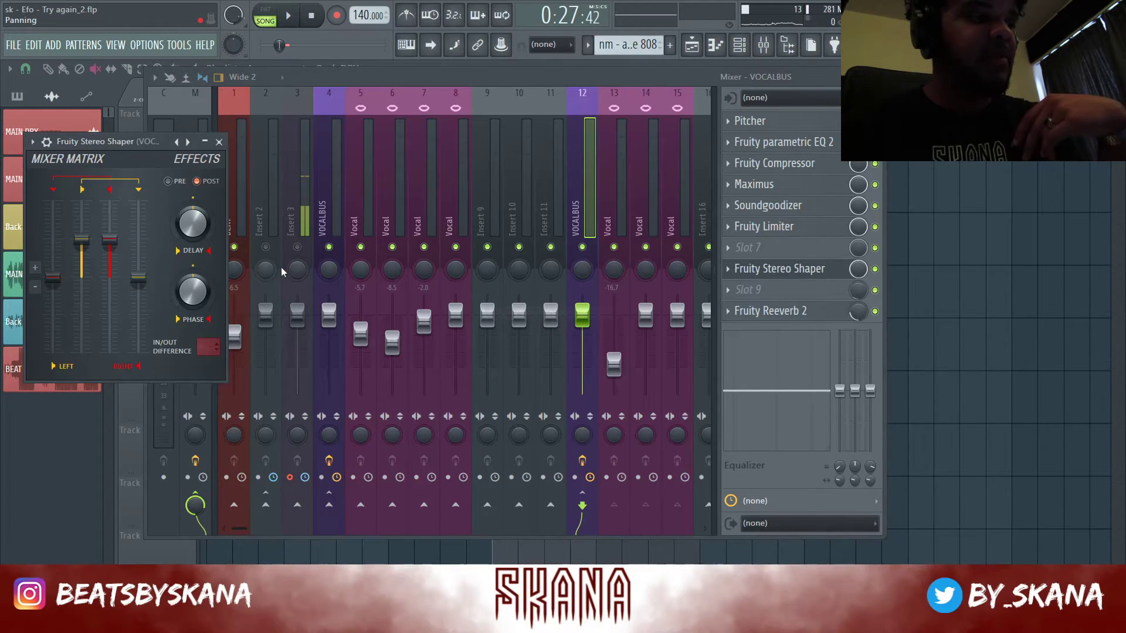
{"action": "left_click_drag", "start_coordinate": [186, 203], "coordinate": [186, 201]}
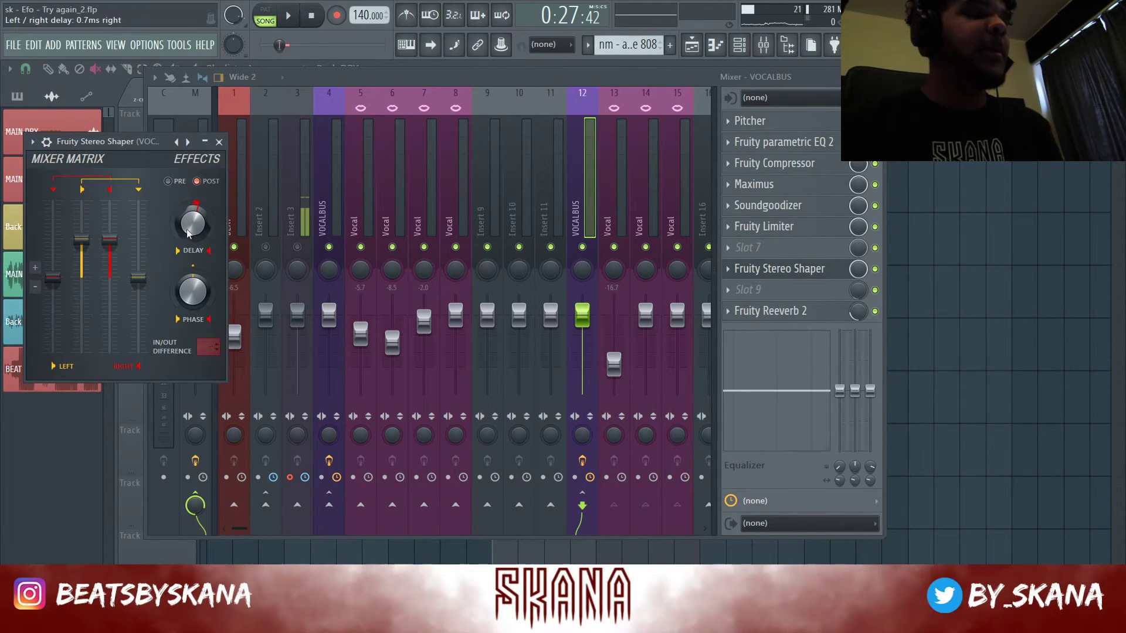
{"action": "key", "text": "space"}
{"action": "left_click_drag", "start_coordinate": [192, 233], "coordinate": [193, 227]}
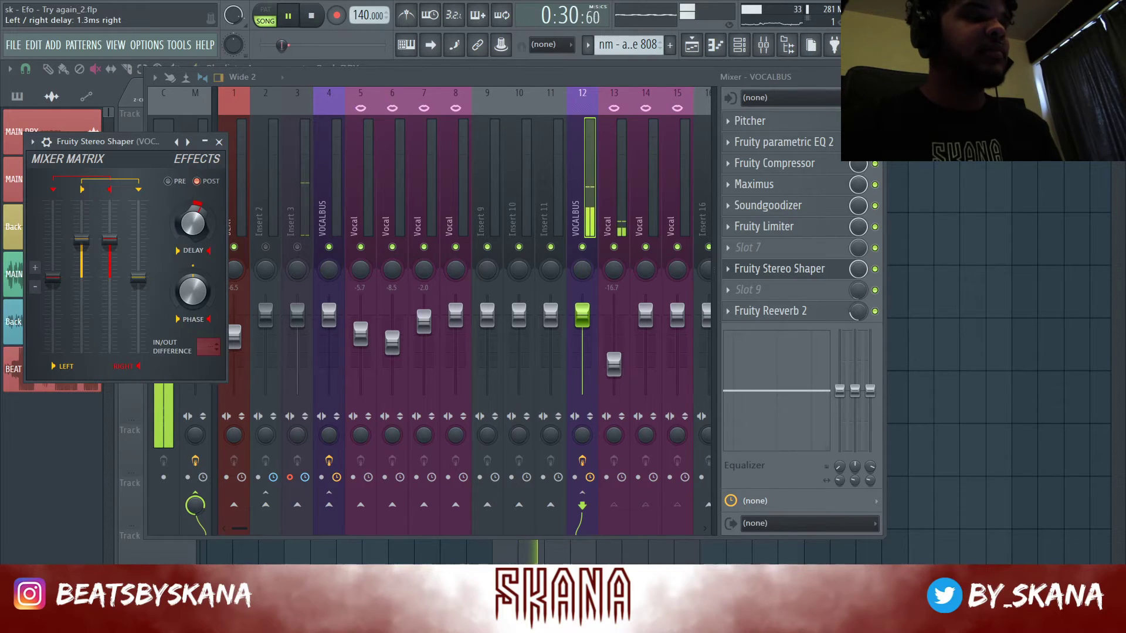
{"action": "key", "text": "space"}
Unmute both MAIN DRY clips in the playlist and play them together with the Back DRY clip
{"action": "key", "text": "F5"}
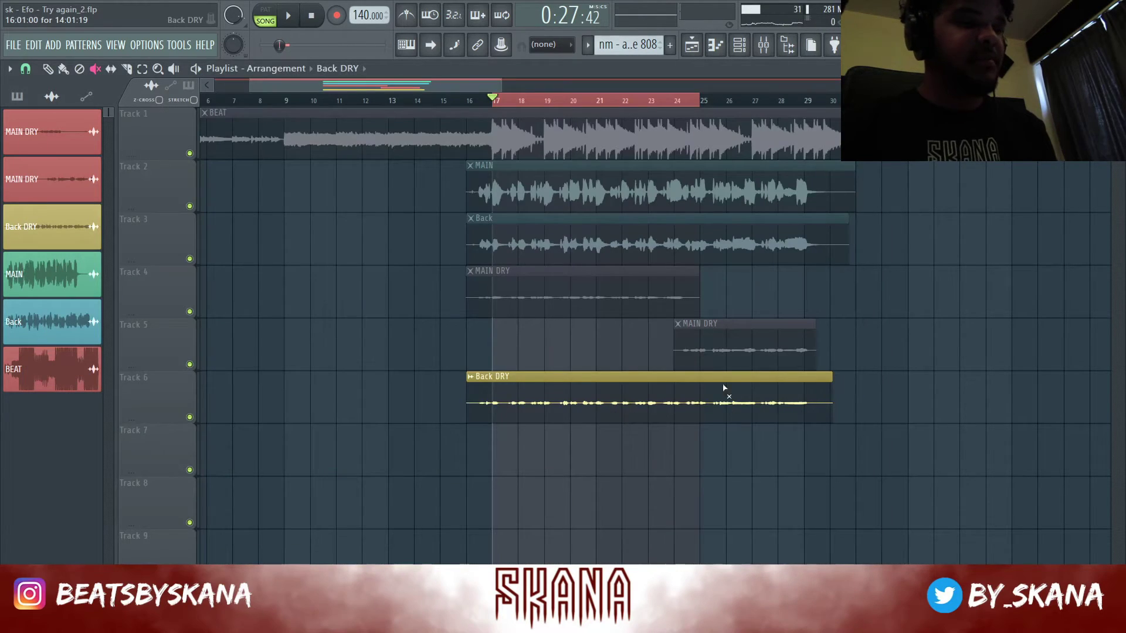
{"action": "left_click", "coordinate": [637, 306]}
{"action": "left_click", "coordinate": [695, 350]}
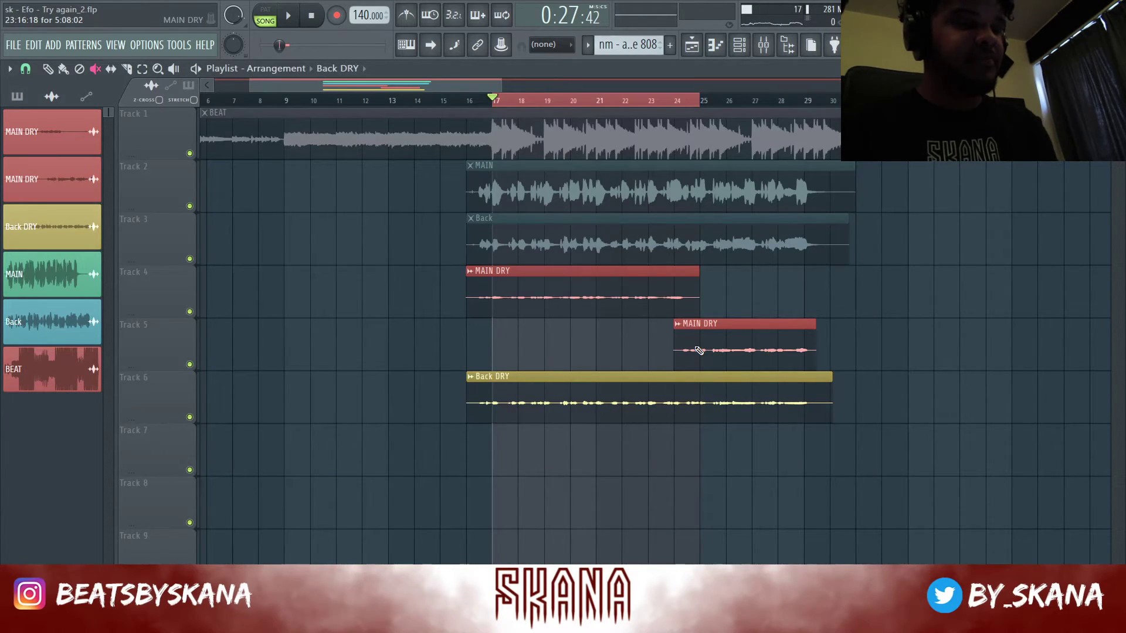
{"action": "key", "text": "space"}
Undo the accidental deletion of the BEAT clip and extend the playlist's loop selection to bar 29
{"action": "key", "text": "p"}
{"action": "right_click", "coordinate": [715, 115]}
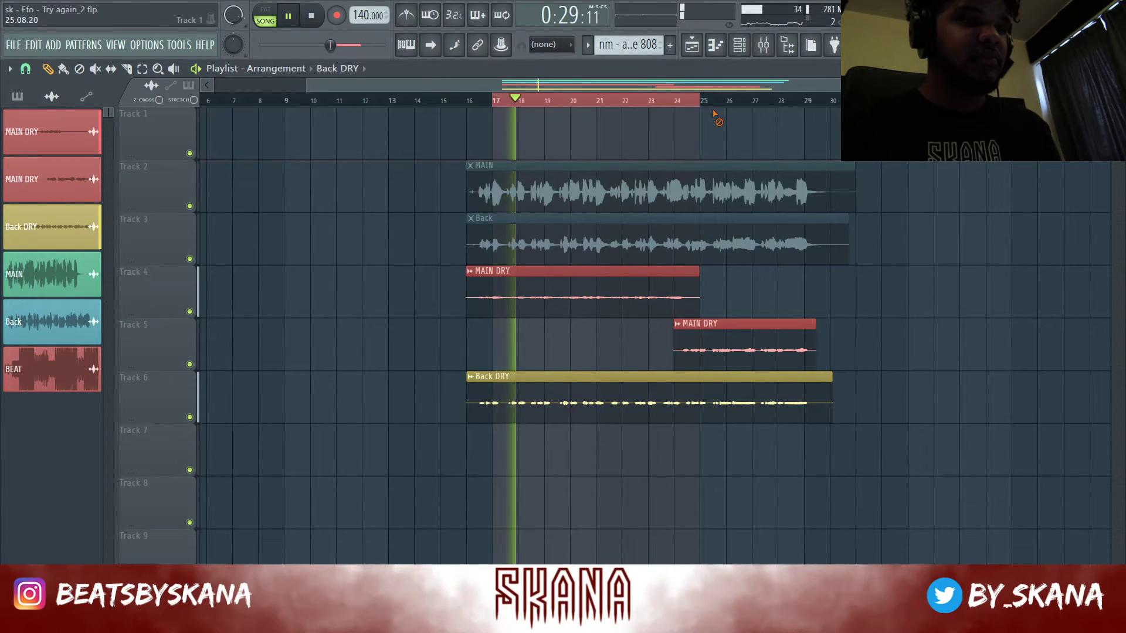
{"action": "key", "text": "ctrl+z"}
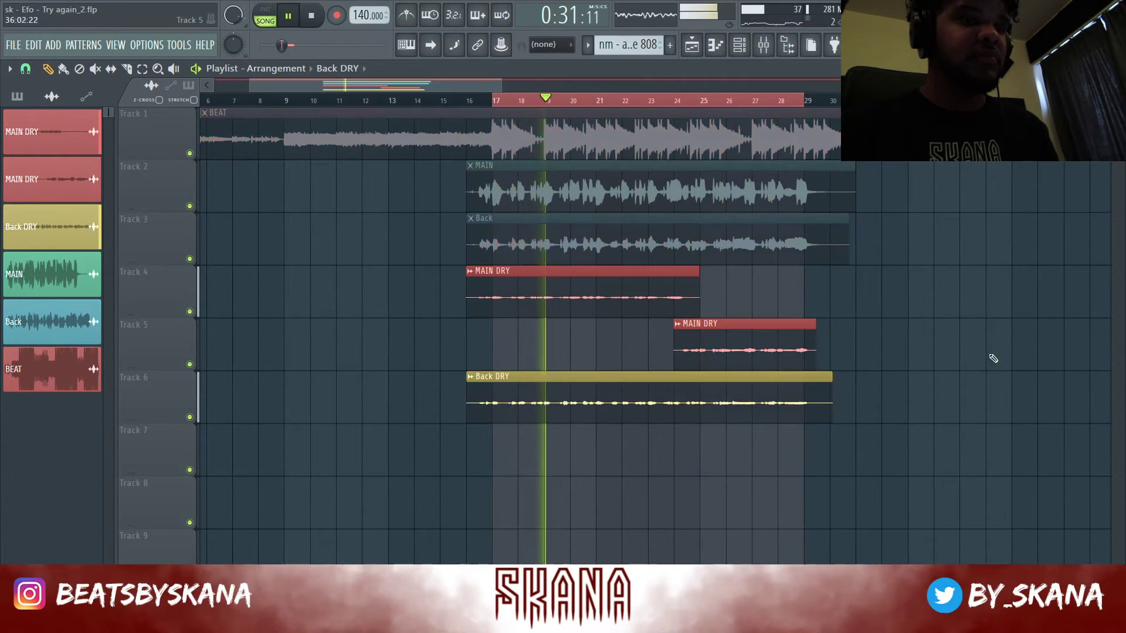
Raise mixer track 13's volume to -15.8 dB during playback and select the backing VOCALBUS on track 12
{"action": "key", "text": "F9"}
{"action": "left_click", "coordinate": [578, 167]}
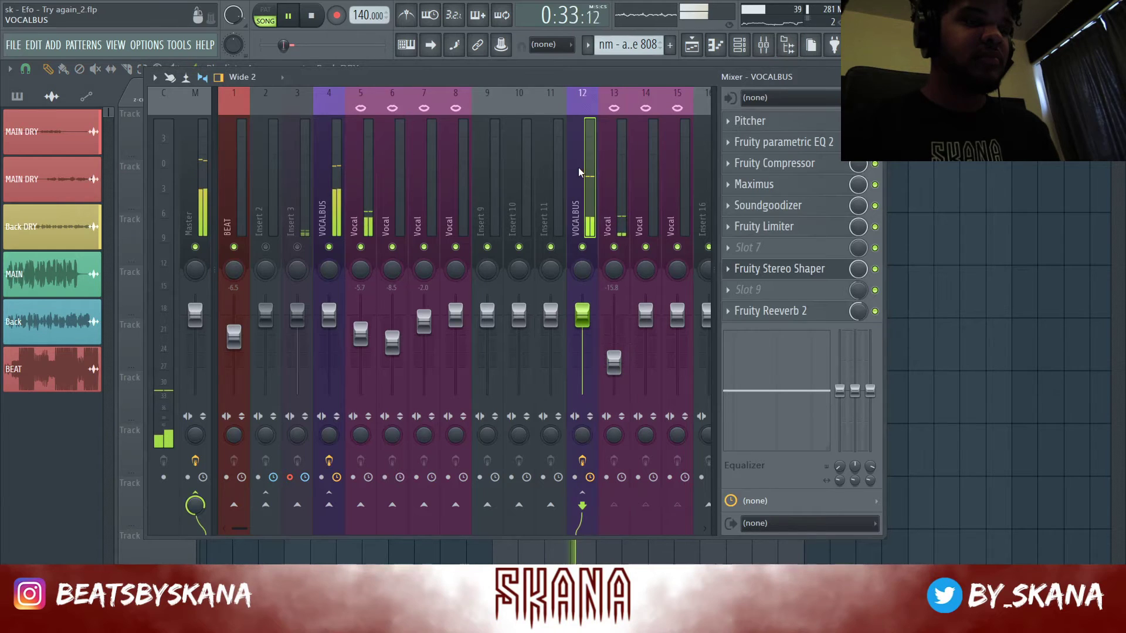
Cut the backing VOCALBUS equalizer's low band to -18.0 at 90 Hz and lower mixer track 13's volume to -19.8 dB
{"action": "left_click_drag", "start_coordinate": [840, 390], "coordinate": [840, 448]}
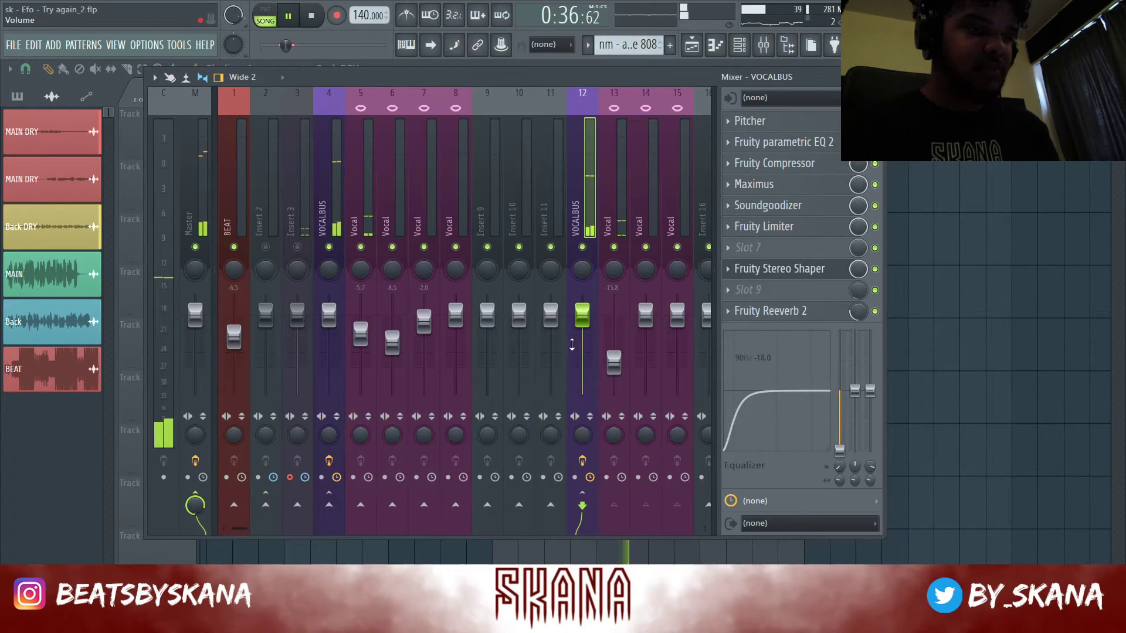
{"action": "left_click", "coordinate": [613, 363]}
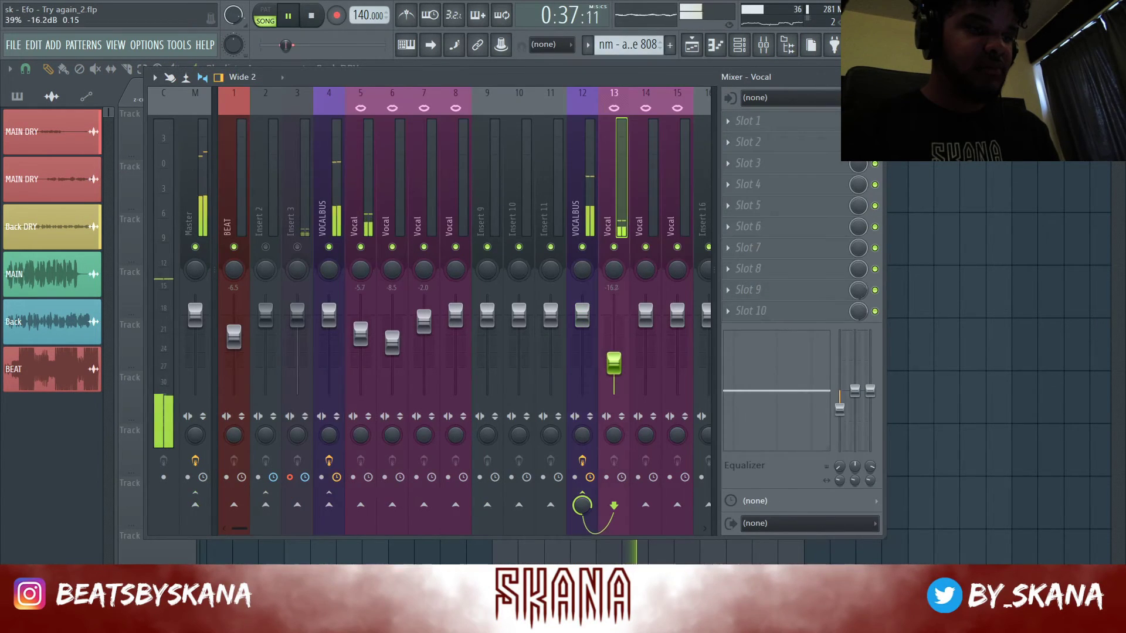
{"action": "left_click_drag", "start_coordinate": [614, 363], "coordinate": [614, 371]}
{"action": "left_click", "coordinate": [589, 188]}
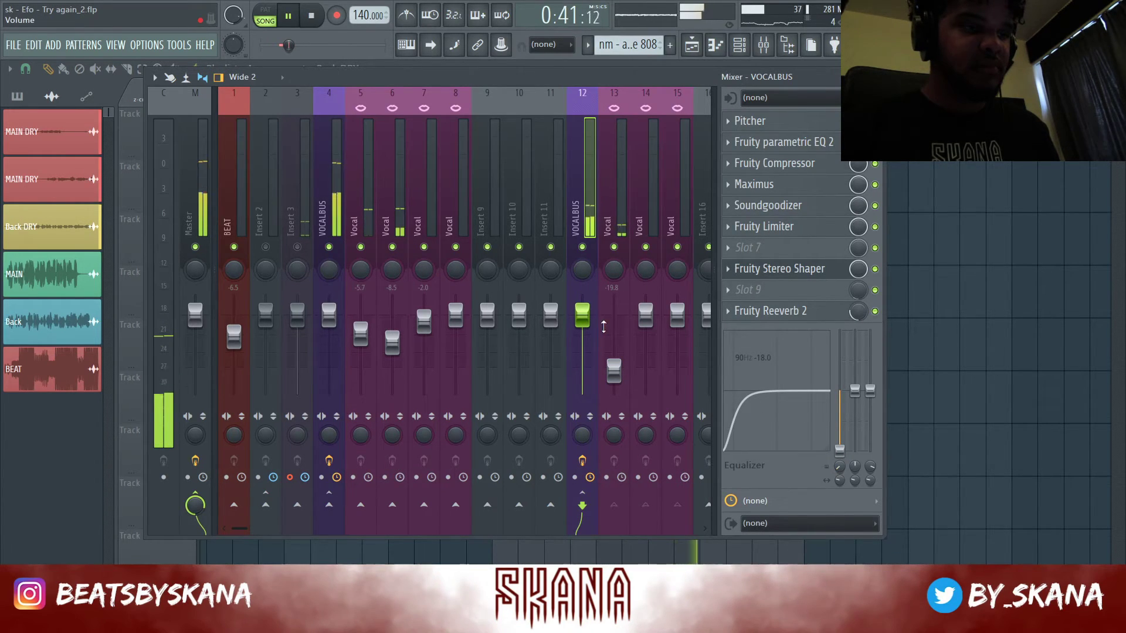
Lower mixer track 6's volume to -10.7 dB and check the Fruity Stereo Shaper settings on the backing VOCALBUS
{"action": "left_click_drag", "start_coordinate": [392, 341], "coordinate": [392, 345]}
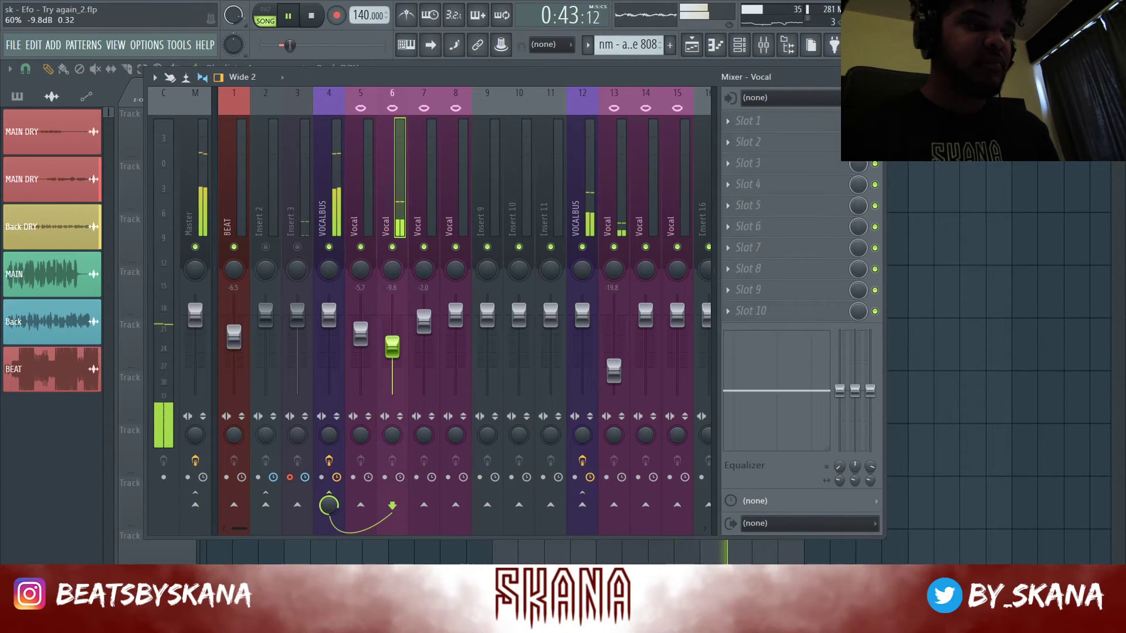
{"action": "left_click", "coordinate": [576, 270]}
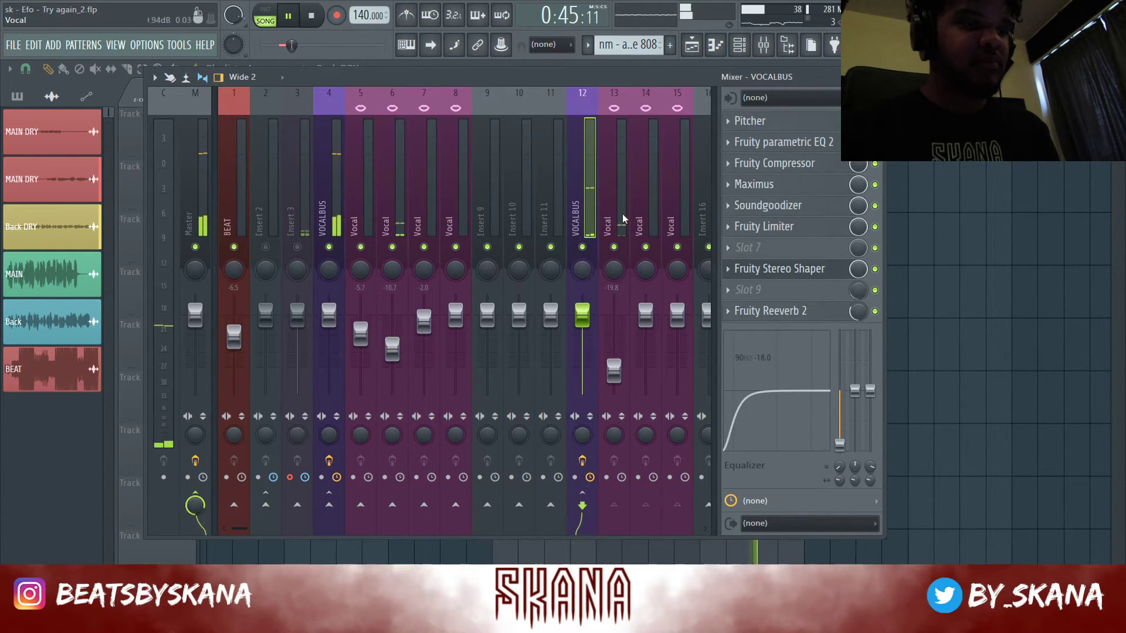
{"action": "left_click", "coordinate": [621, 214]}
{"action": "left_click", "coordinate": [570, 142]}
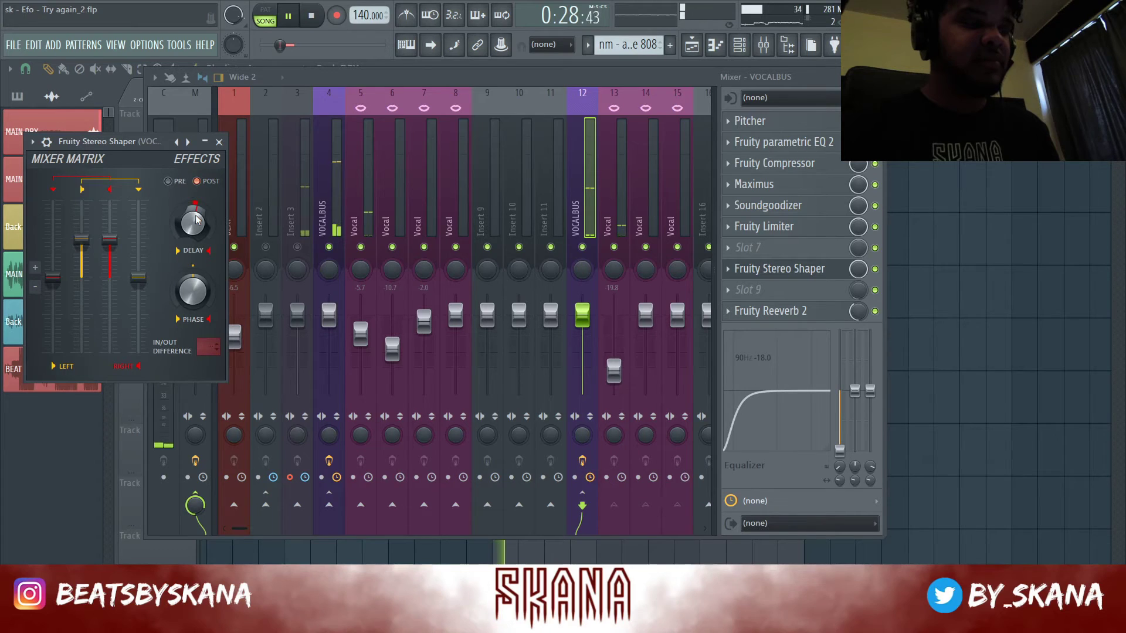
{"action": "left_click", "coordinate": [218, 142]}
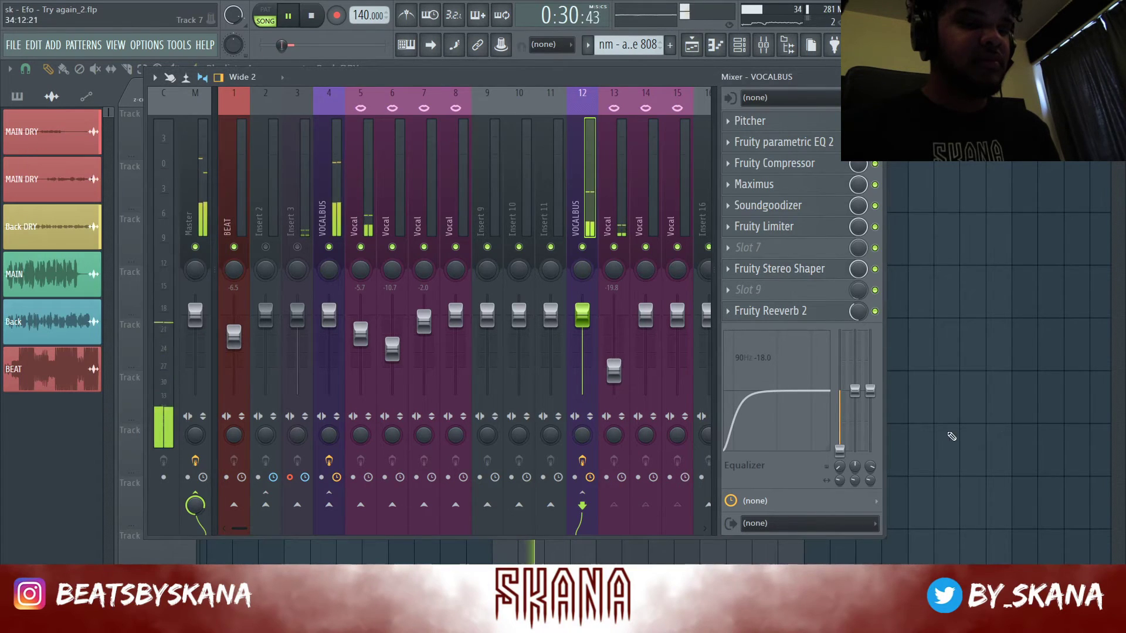
Set the backing VOCALBUS equalizer's low band to 181 Hz and inspect Fruity Reeverb 2 on both vocal buses
{"action": "mouse_move", "coordinate": [839, 466]}
{"action": "left_mouse_down"}
{"action": "mouse_move", "coordinate": [836, 482]}
{"action": "mouse_move", "coordinate": [836, 465]}
{"action": "left_mouse_up"}
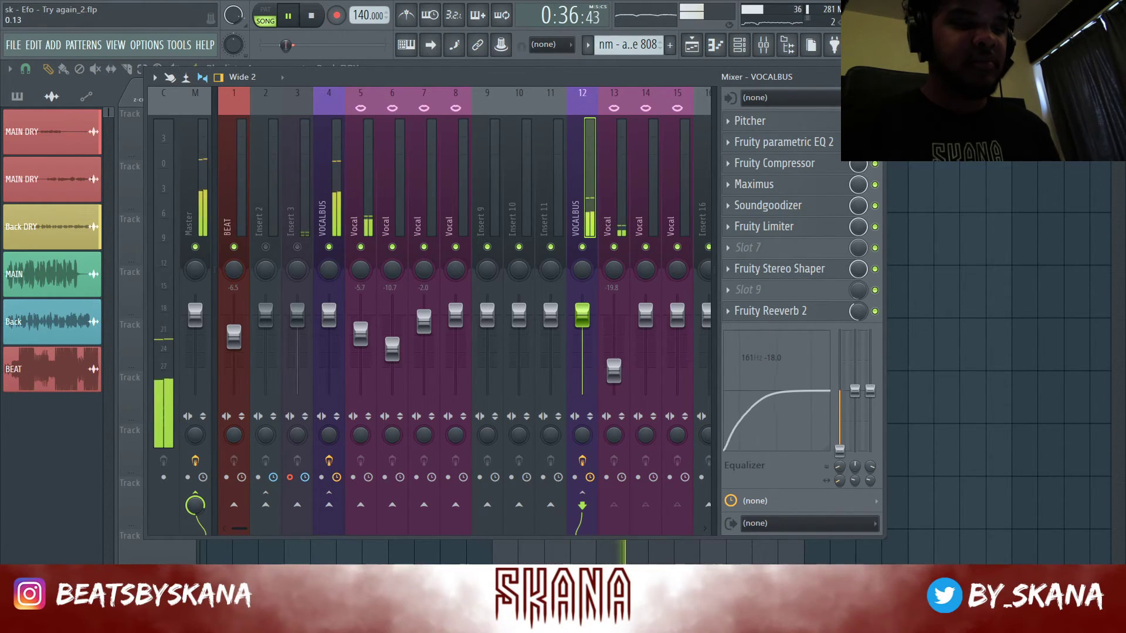
{"action": "left_click", "coordinate": [770, 311]}
{"action": "key", "text": "space"}
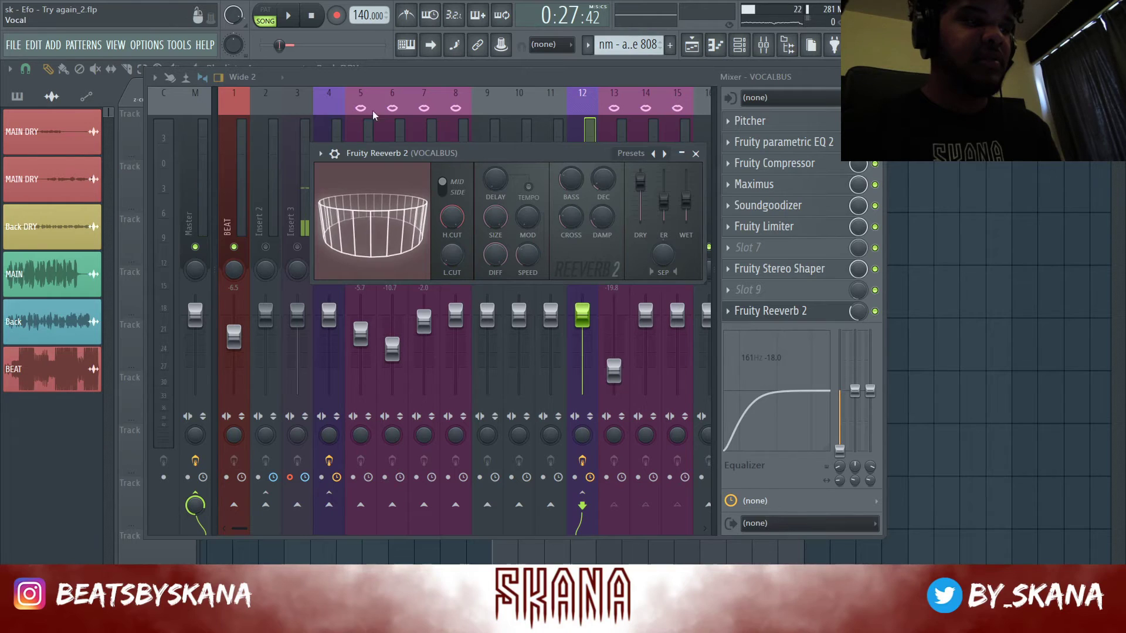
{"action": "left_click", "coordinate": [346, 123]}
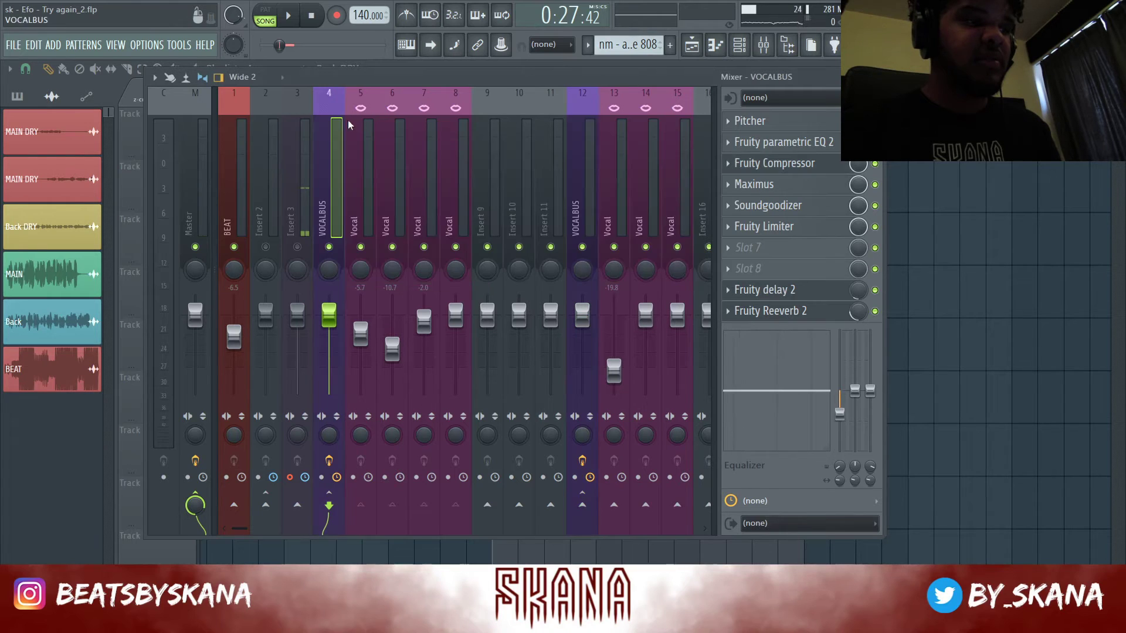
{"action": "left_click", "coordinate": [807, 315]}
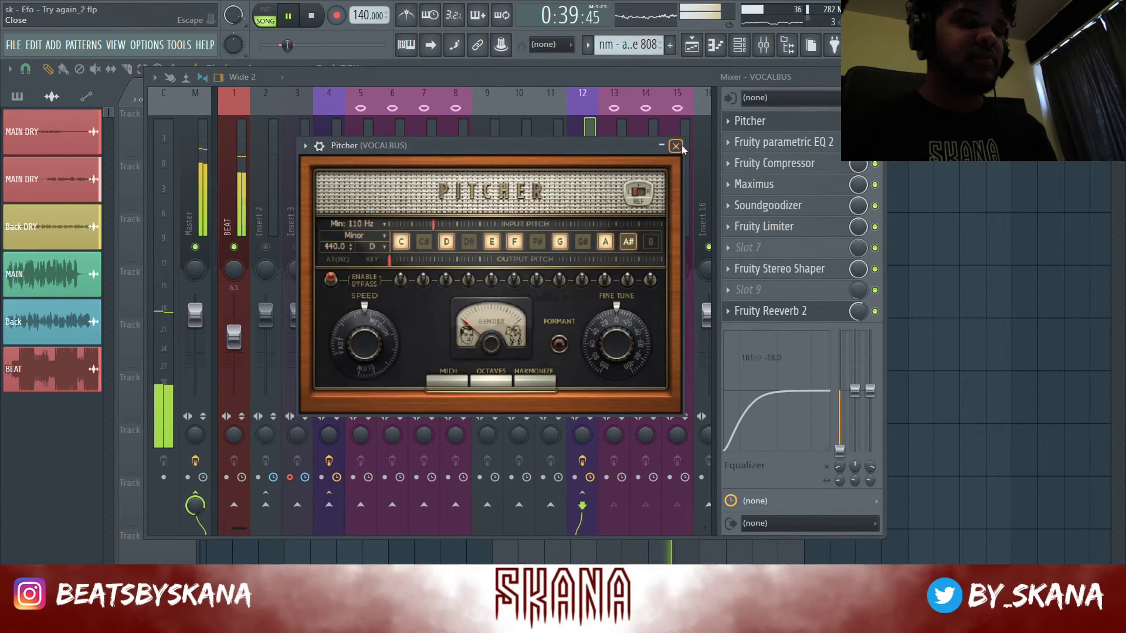
Raise mixer track 13's volume to -15.1 dB and load Fruity Chorus into its slot 4
{"action": "left_click", "coordinate": [675, 146]}
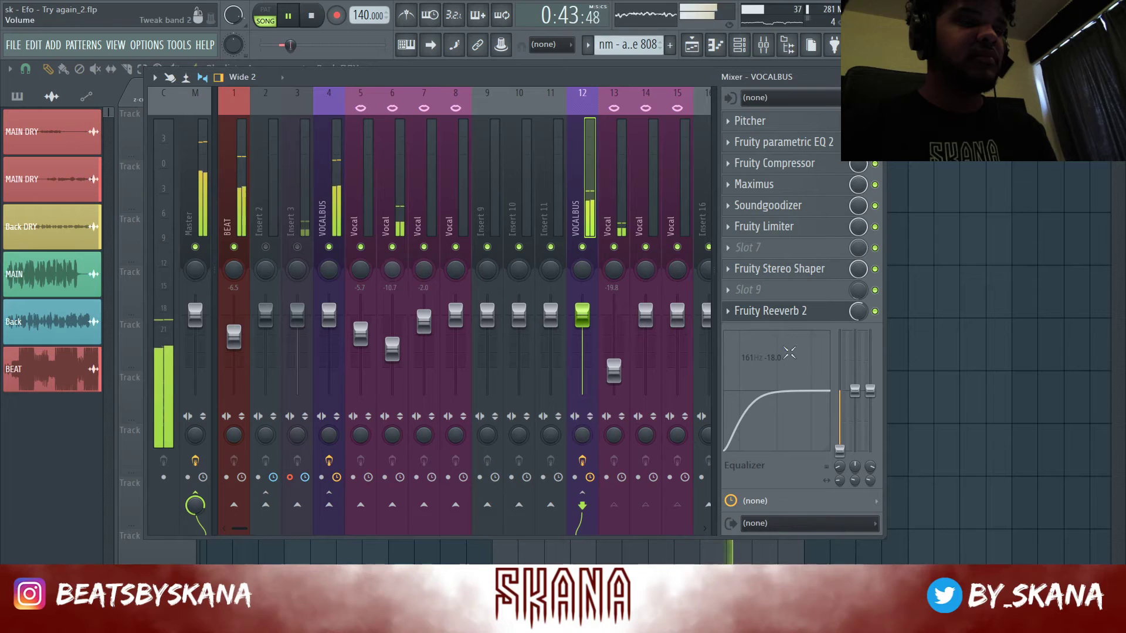
{"action": "left_click_drag", "start_coordinate": [610, 375], "coordinate": [610, 364]}
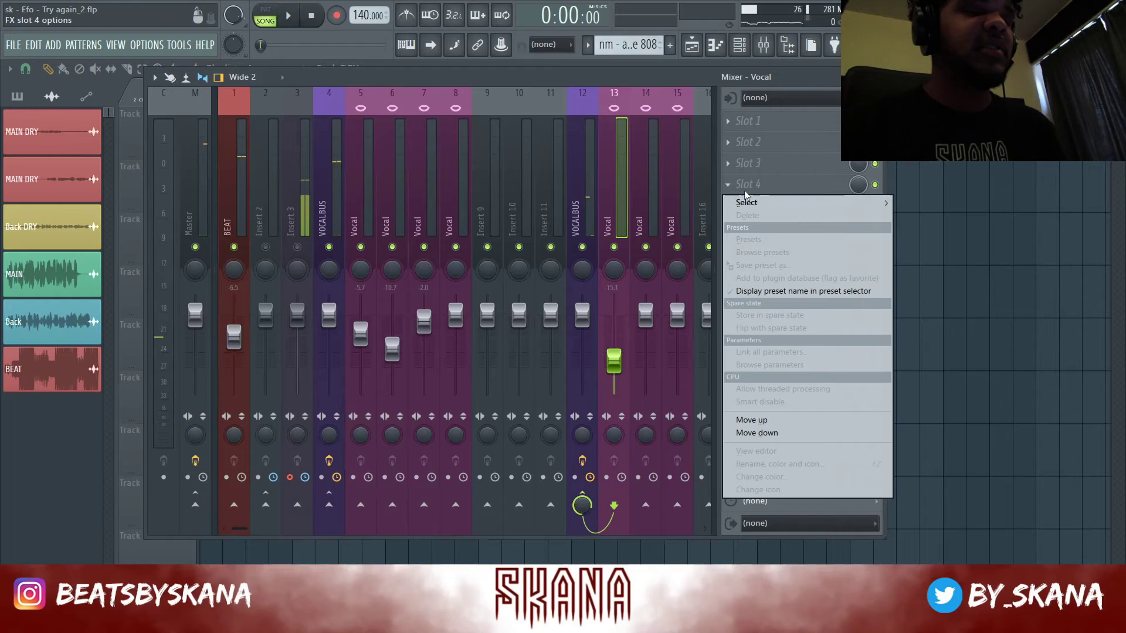
{"action": "mouse_move", "coordinate": [765, 209]}
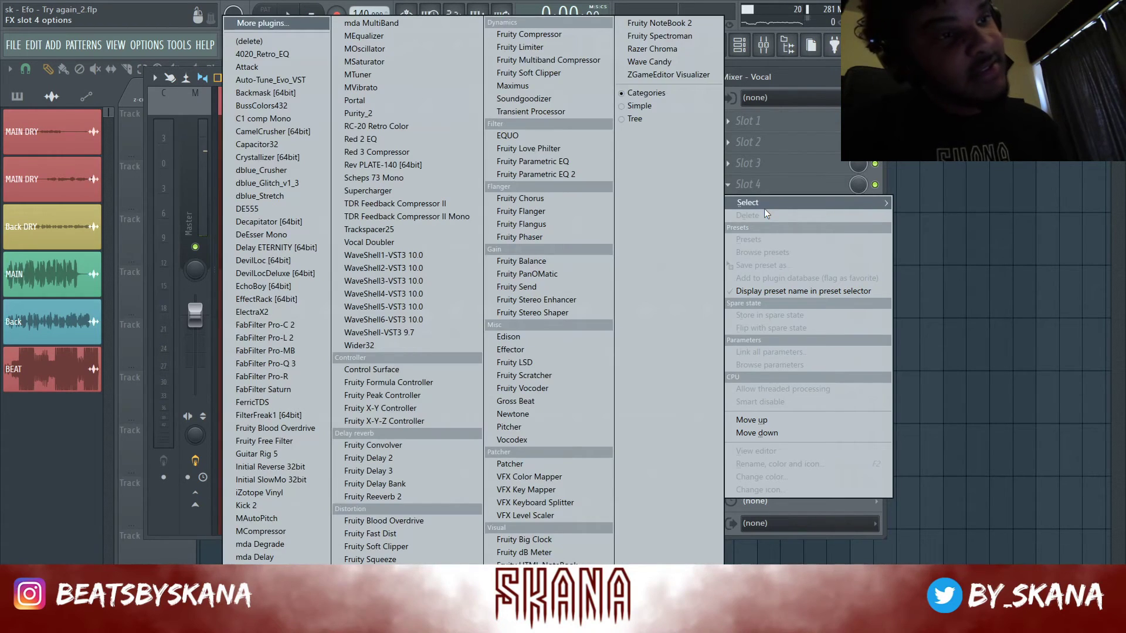
{"action": "left_click", "coordinate": [610, 204]}
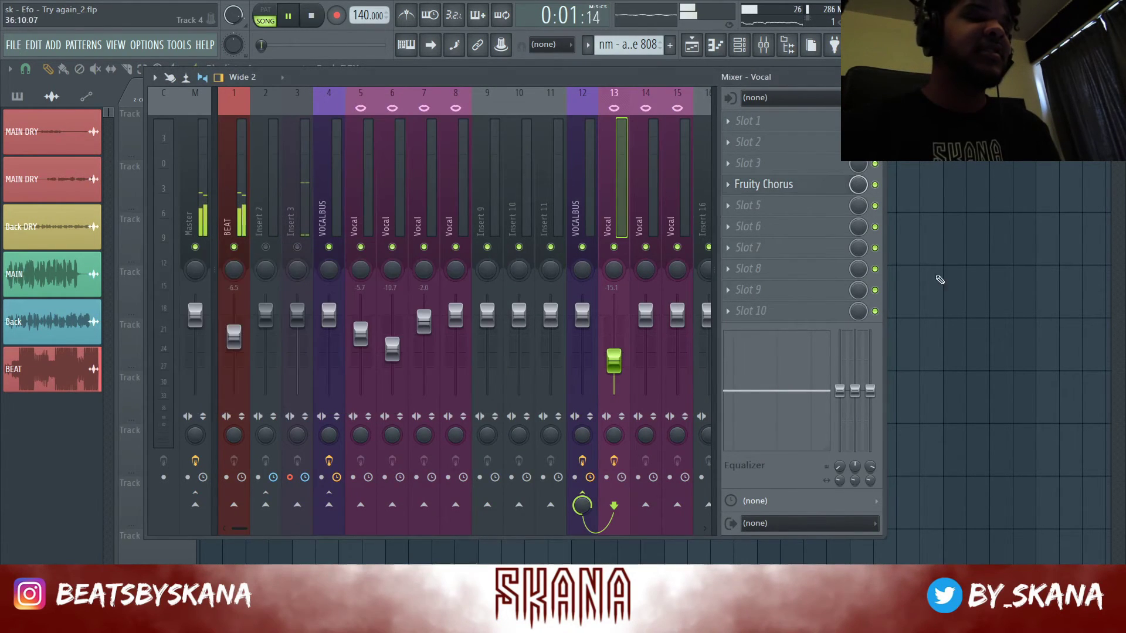
Play the song from bar 16 and reduce the mix level of Fruity Chorus on mixer track 13
{"action": "key", "text": "F9"}
{"action": "left_click", "coordinate": [459, 100]}
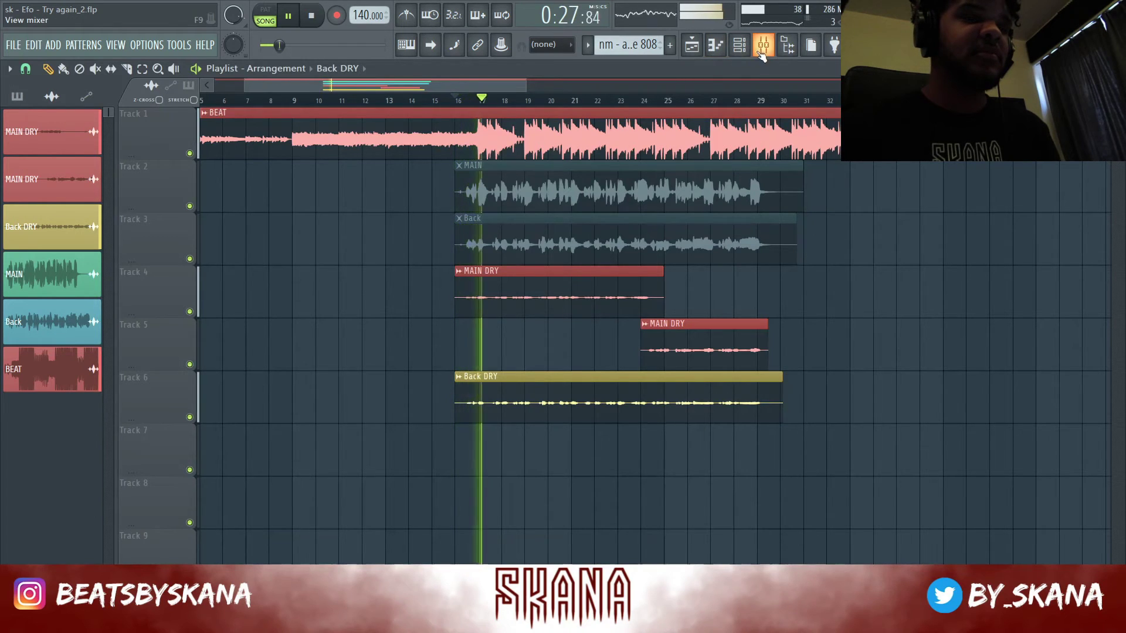
{"action": "key", "text": "F9"}
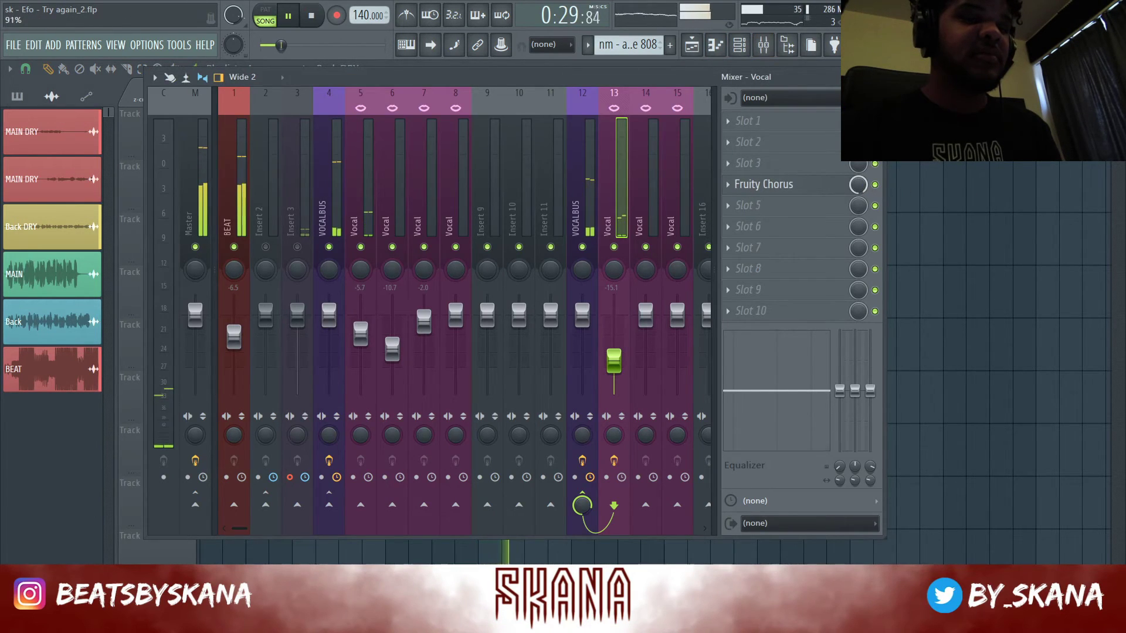
{"action": "left_click_drag", "start_coordinate": [858, 185], "coordinate": [860, 199]}
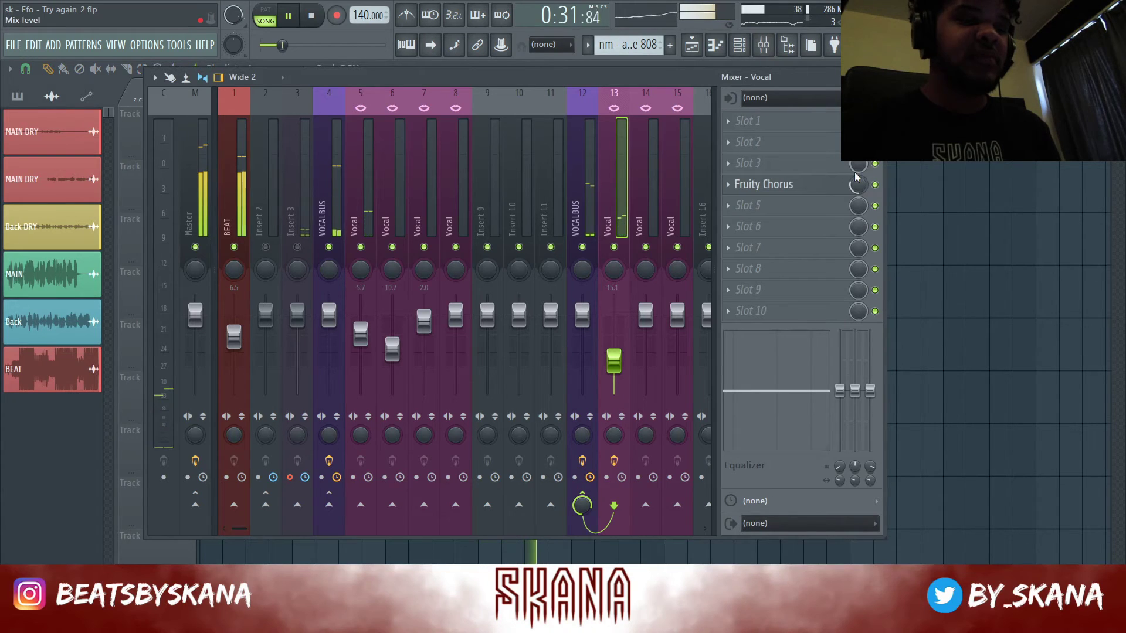
{"action": "left_click", "coordinate": [585, 211]}
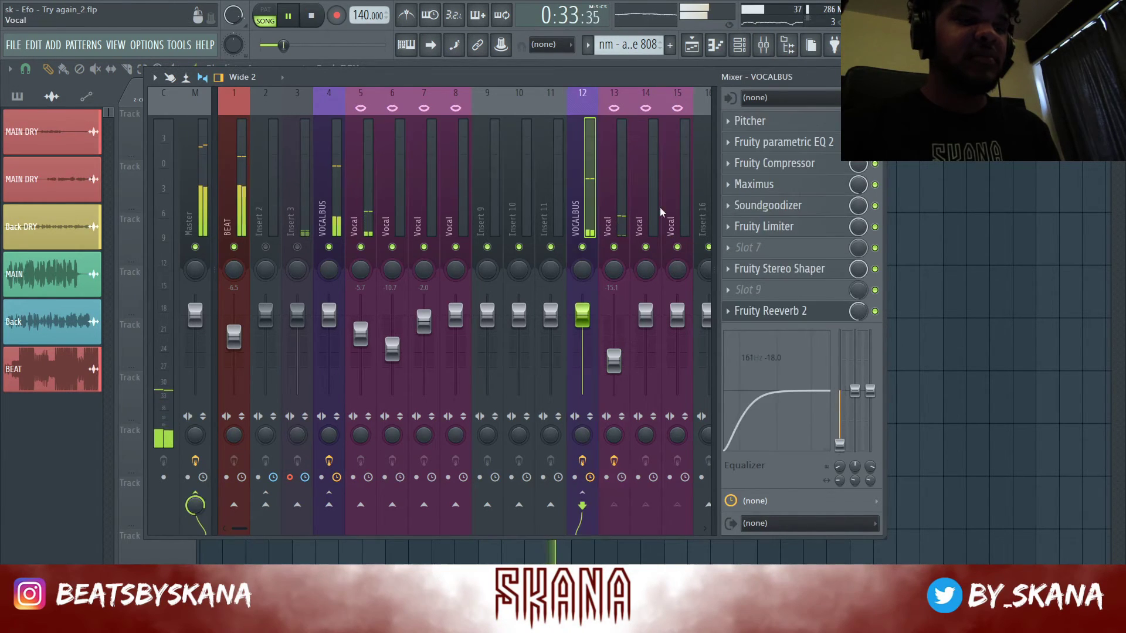
Set the backing VOCALBUS's Fruity Stereo Shaper delay to 0.8 ms right during playback and open its Fruity Compressor
{"action": "left_click", "coordinate": [829, 271]}
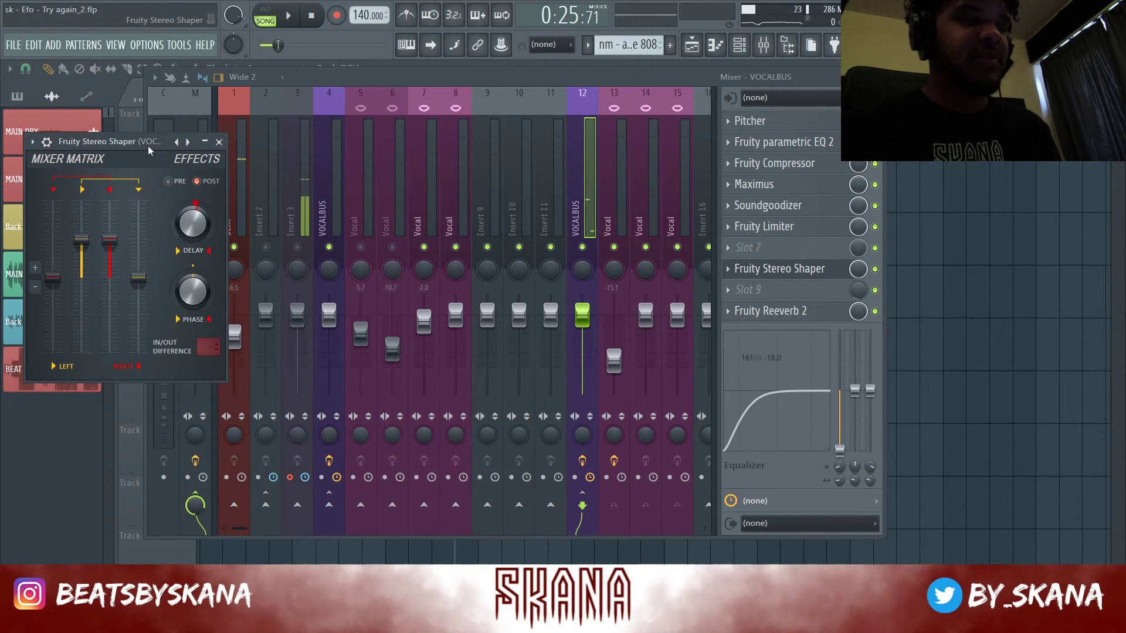
{"action": "left_click_drag", "start_coordinate": [148, 145], "coordinate": [179, 150]}
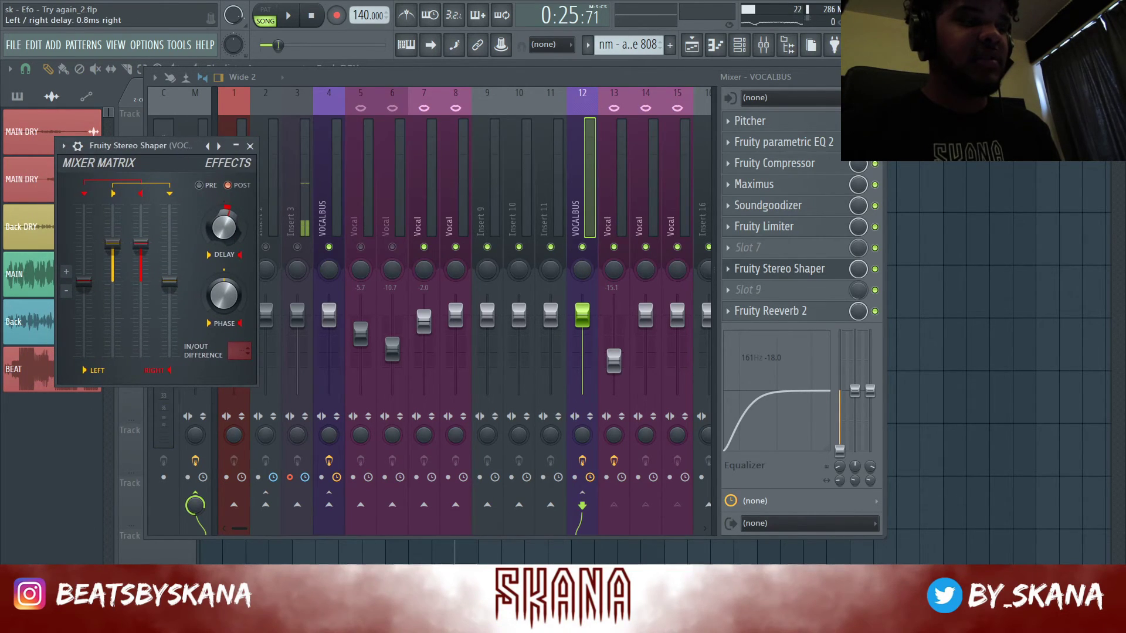
{"action": "key", "text": "space"}
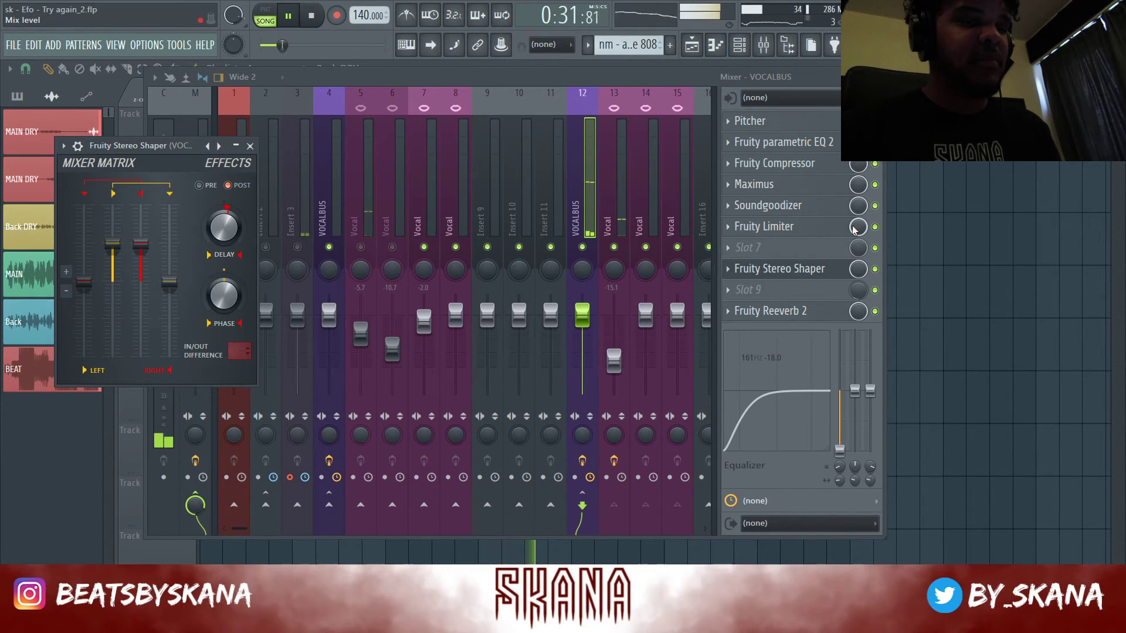
{"action": "left_click", "coordinate": [775, 163]}
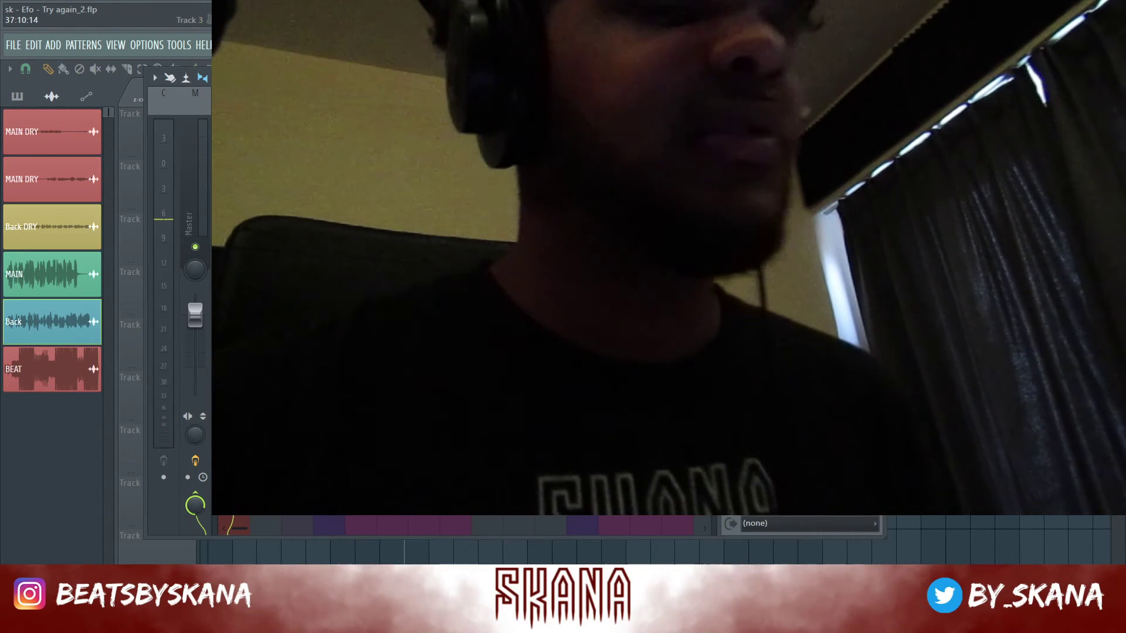
Show the whole vocal arrangement in the playlist and review the effect chains of the main and backing VOCALBUS
{"action": "key", "text": "F9"}
{"action": "scroll", "coordinate": [657, 328], "scroll_direction": "down", "scroll_amount": 2}
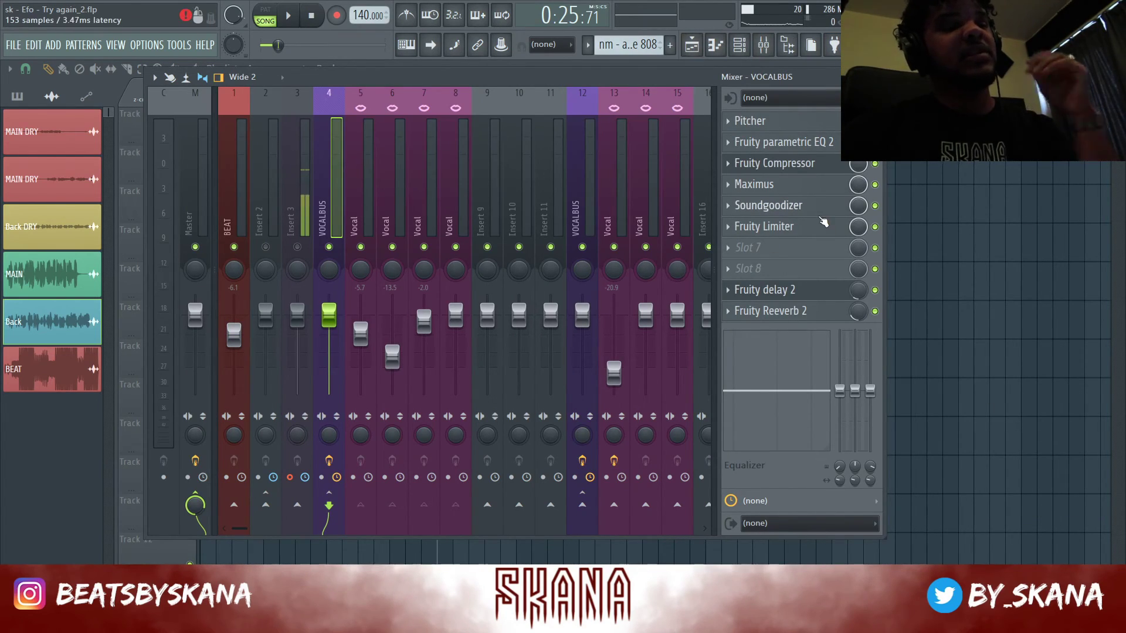
{"action": "left_click", "coordinate": [590, 179]}
{"action": "right_click", "coordinate": [946, 233]}
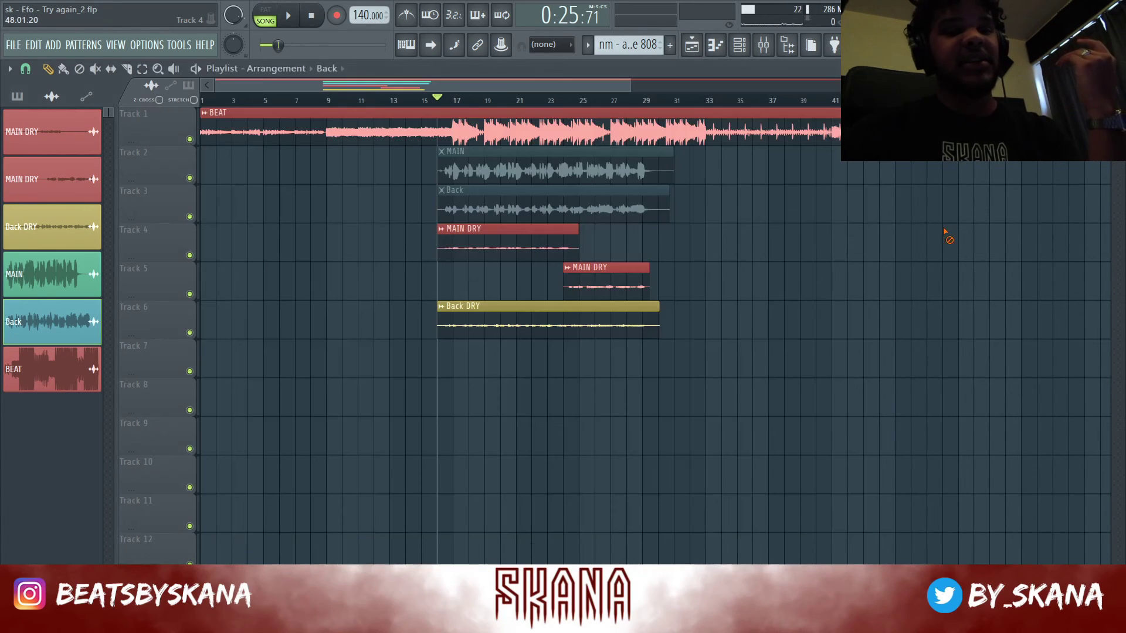